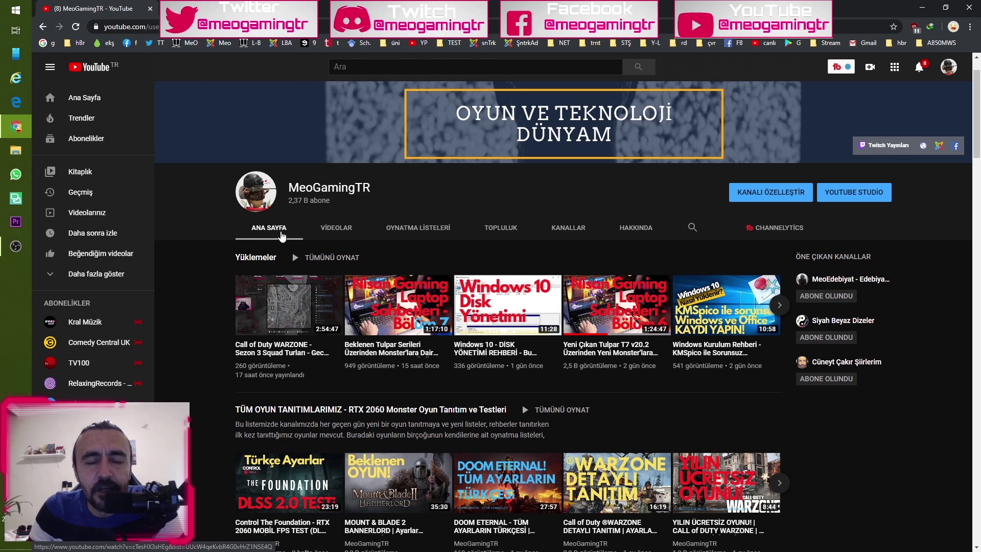
Step: Minimize the browser and switch to MSI Afterburner
mouse_move(15, 127)
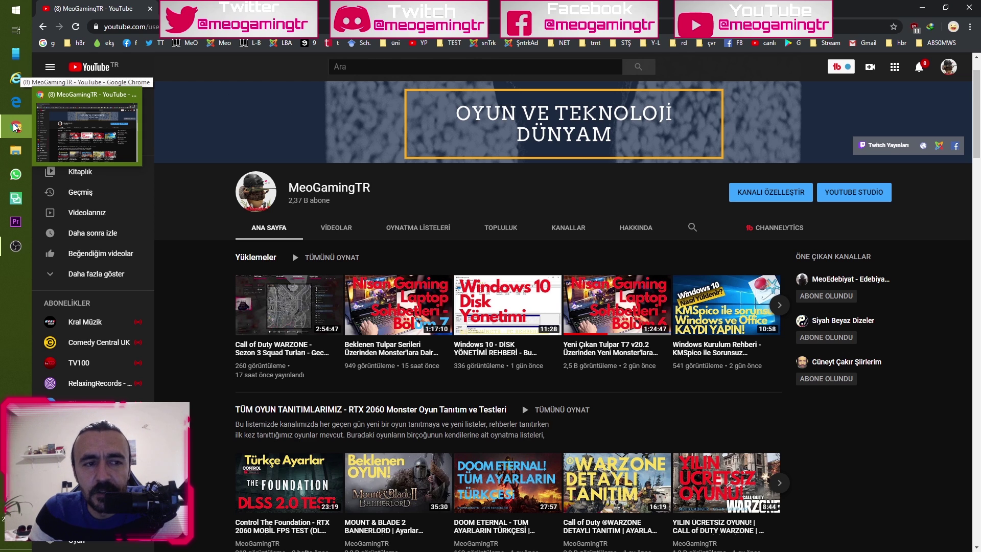
left_click(16, 126)
double_click(511, 224)
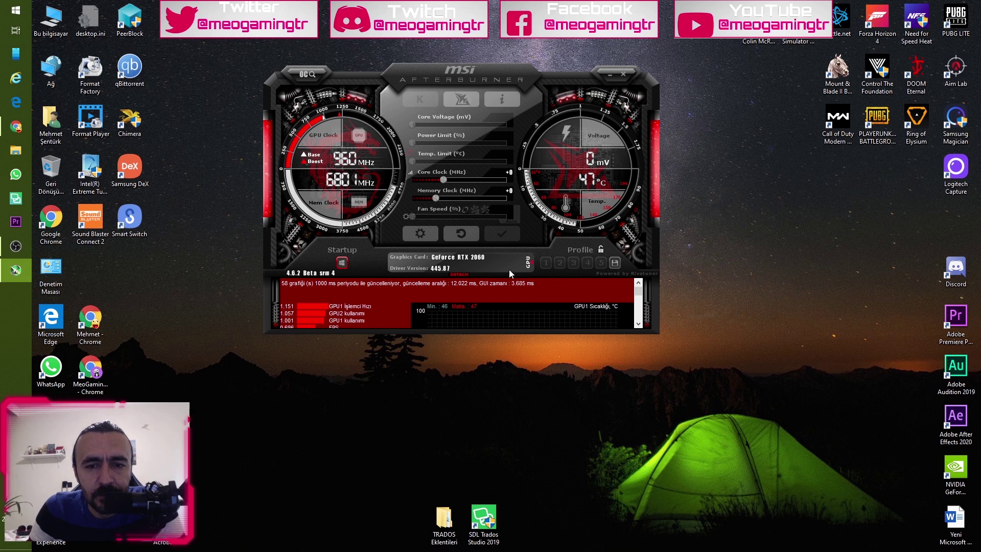
left_click(529, 263)
left_click(530, 263)
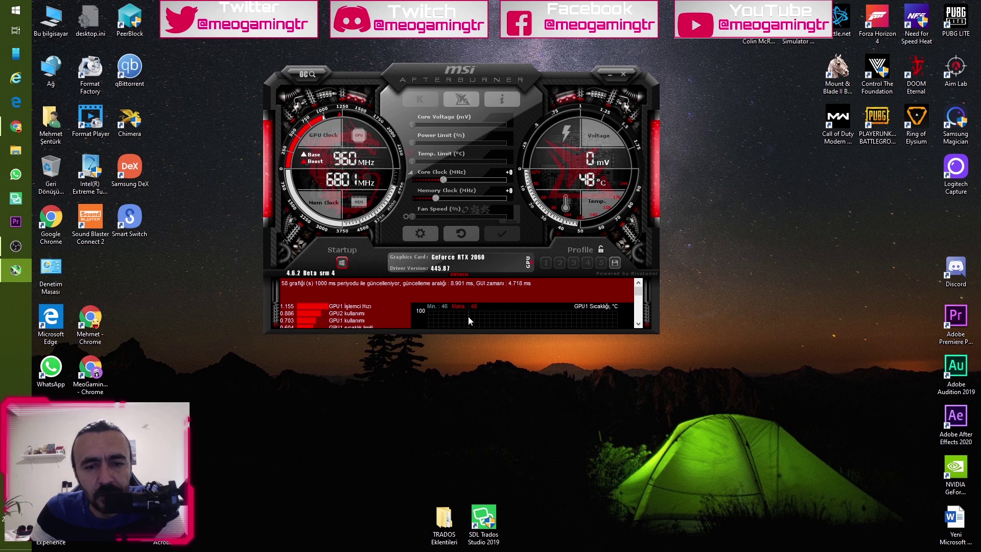
Step: Detach the hardware monitoring graphs into their own window, look them over and close it
mouse_move(468, 318)
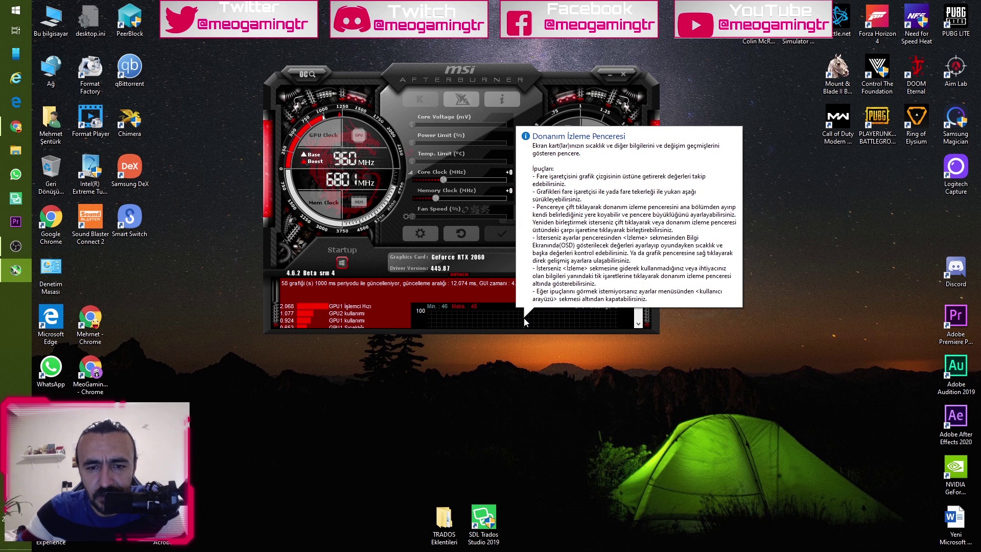
double_click(491, 323)
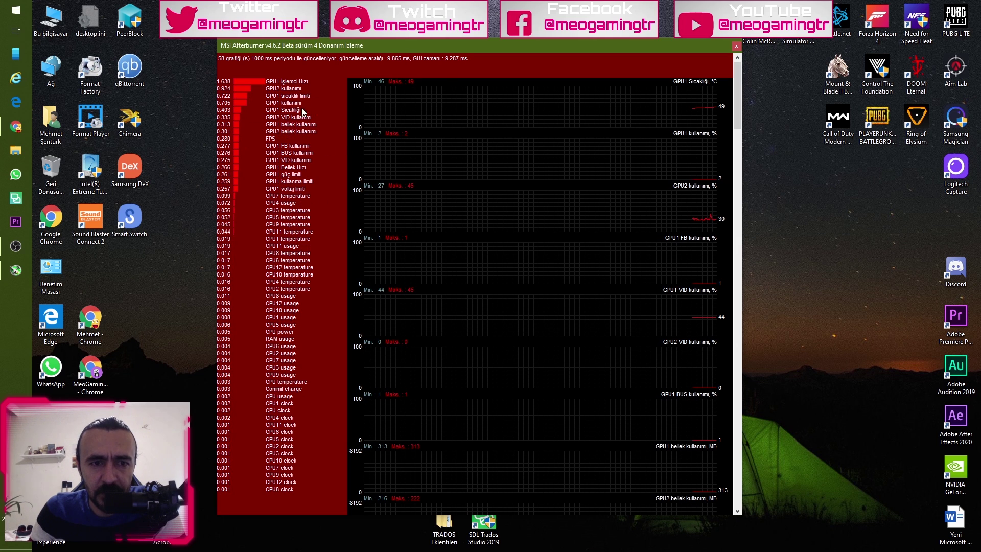
left_click(736, 46)
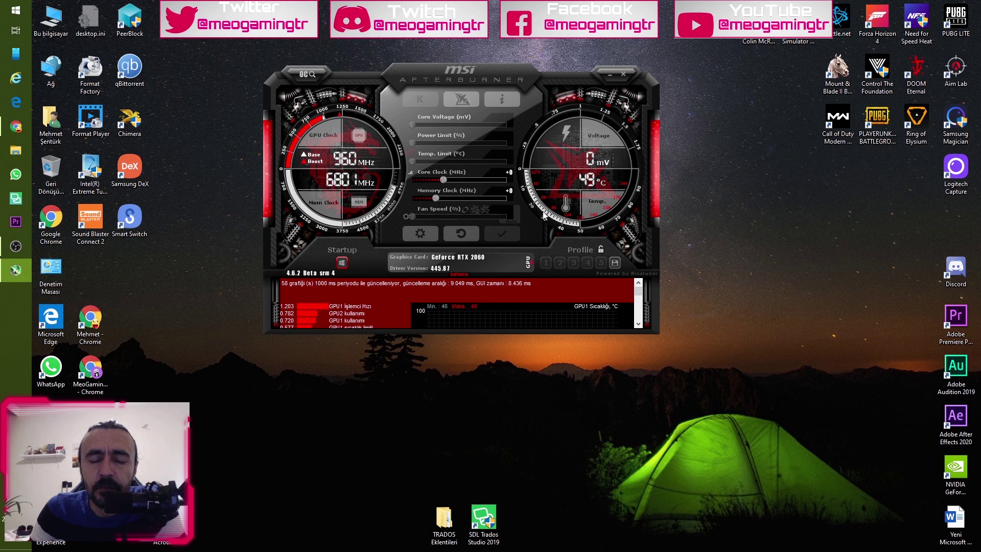
Step: Open the Afterburner settings and review the general, monitoring and on-screen display options, including the OSD hotkeys
left_click(424, 236)
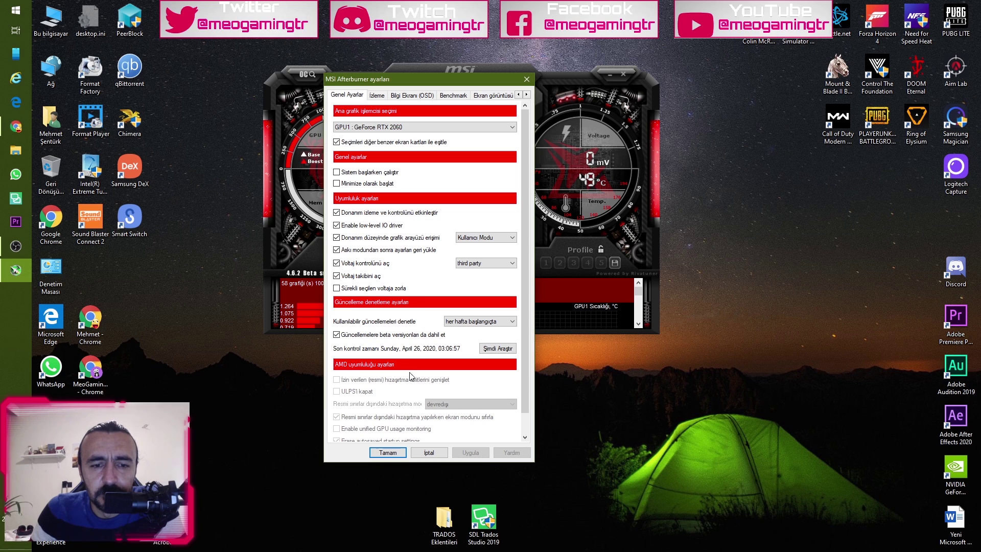
left_click_drag(522, 244, 537, 164)
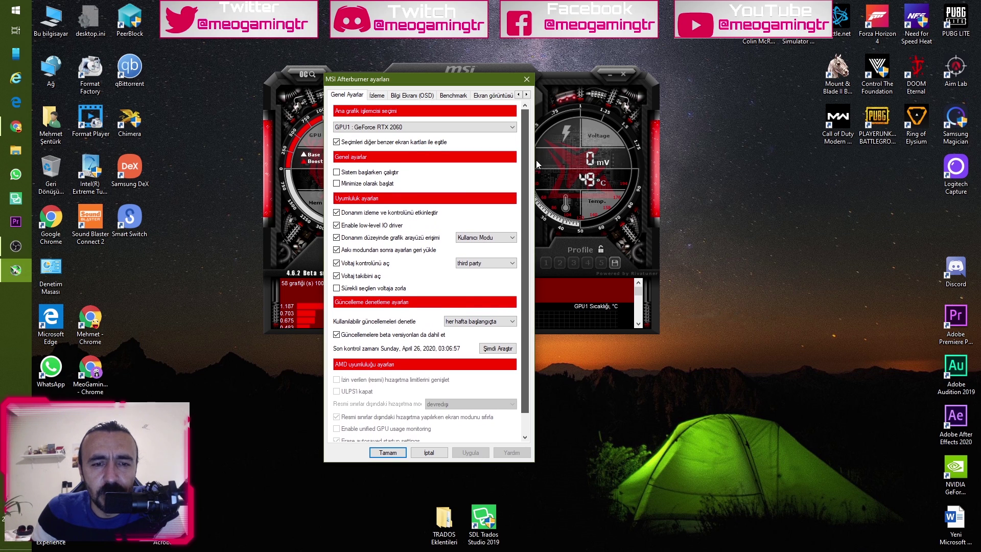
left_click(378, 97)
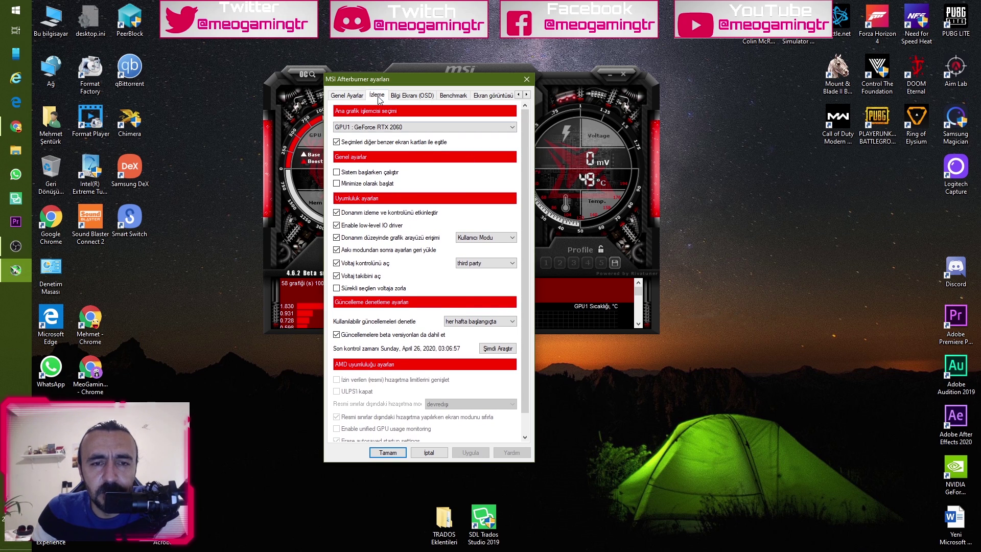
left_click(407, 96)
left_click(377, 96)
left_click(405, 98)
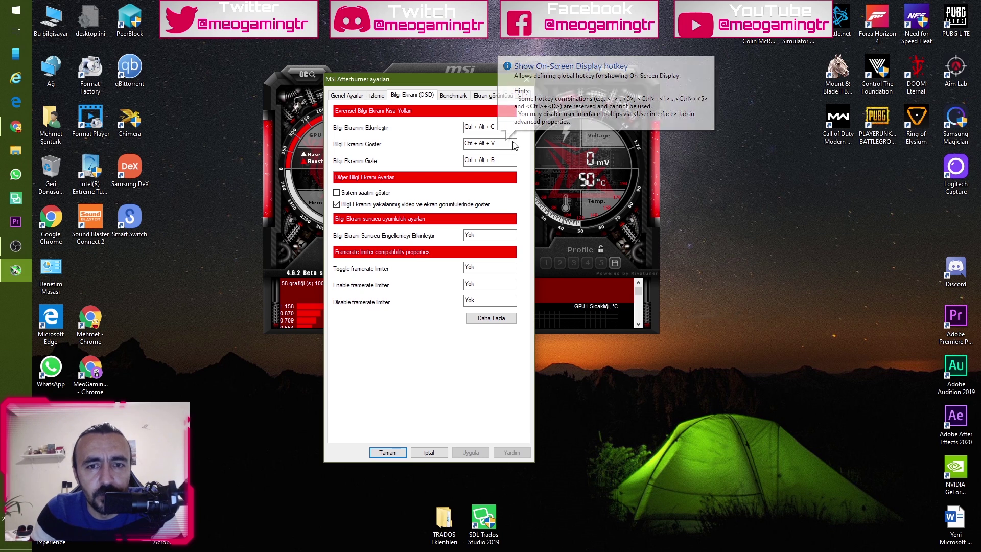
Step: Confirm the Afterburner settings, inspect the on-screen display preview in RivaTuner Statistics Server, and close that window
left_click(388, 452)
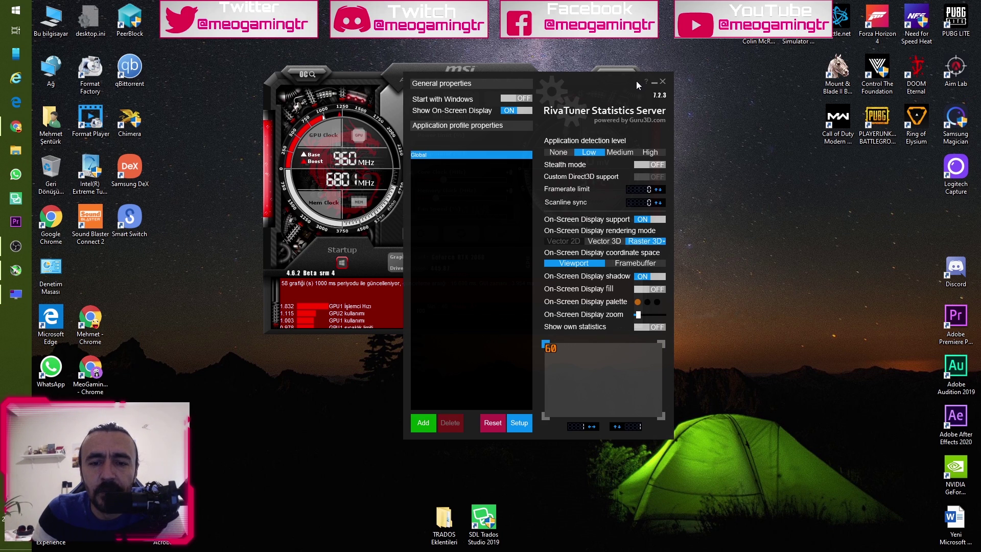
mouse_move(552, 347)
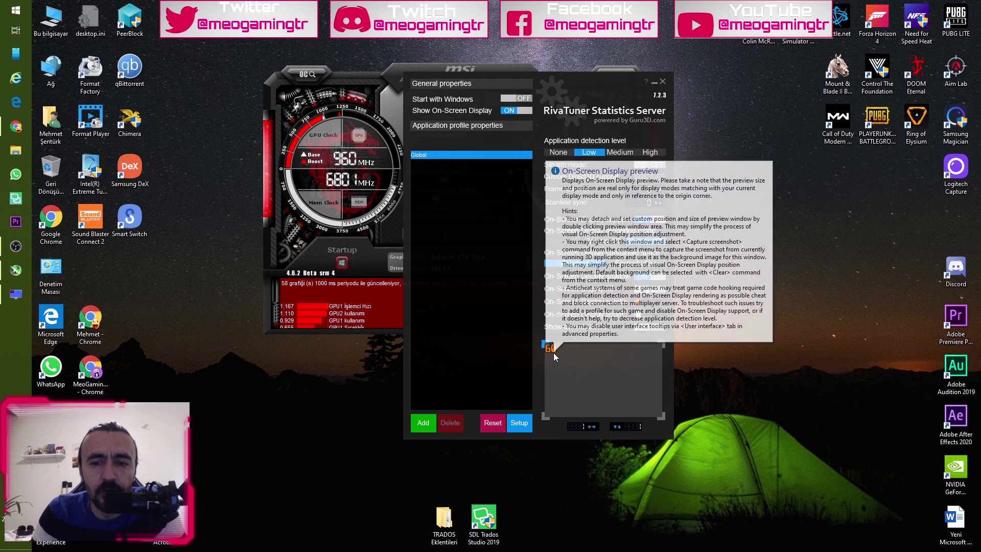
left_click(662, 83)
Step: Return to Afterburner's monitoring settings and check the on-screen display option for GPU1 temperature, GPU1 usage and GPU2 usage
left_click_drag(342, 84, 424, 85)
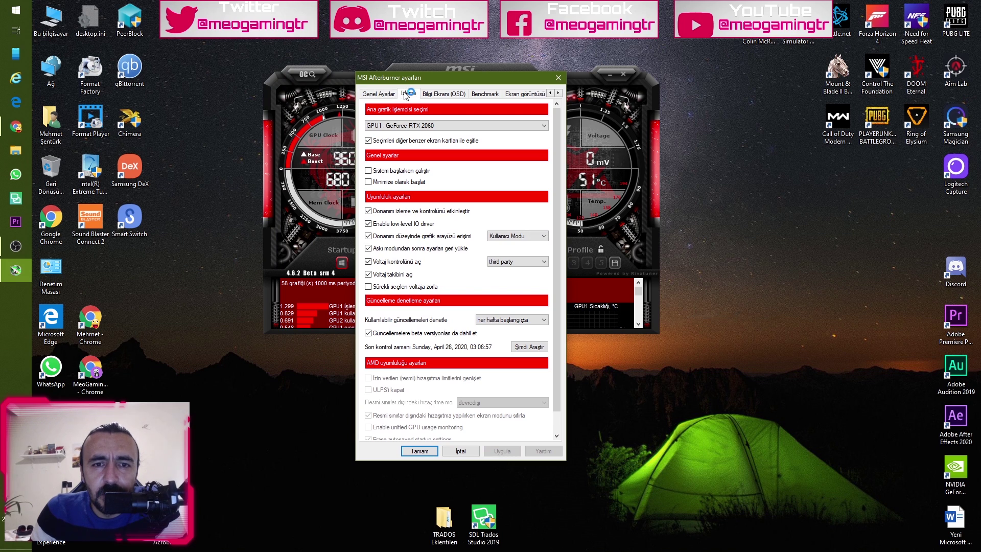
left_click(409, 94)
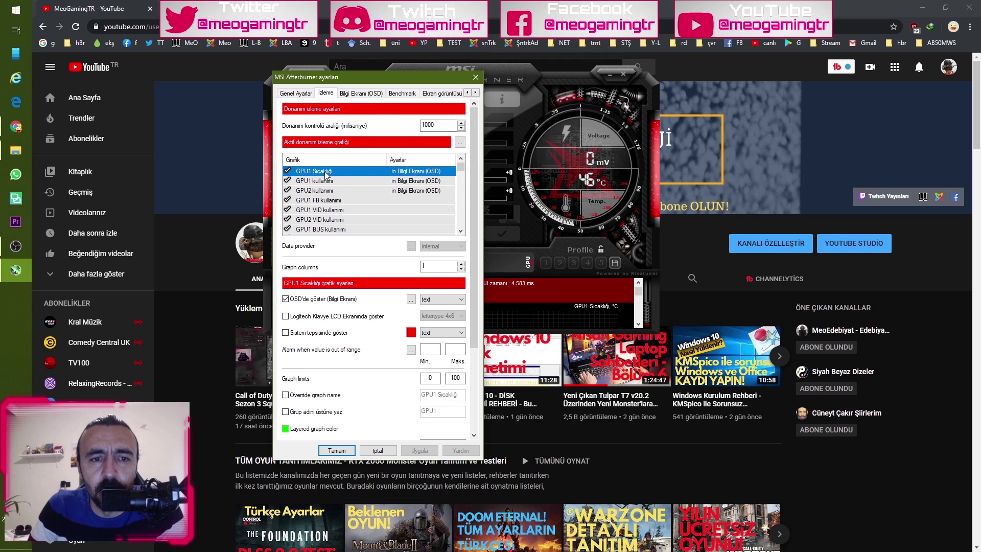
left_click(407, 182)
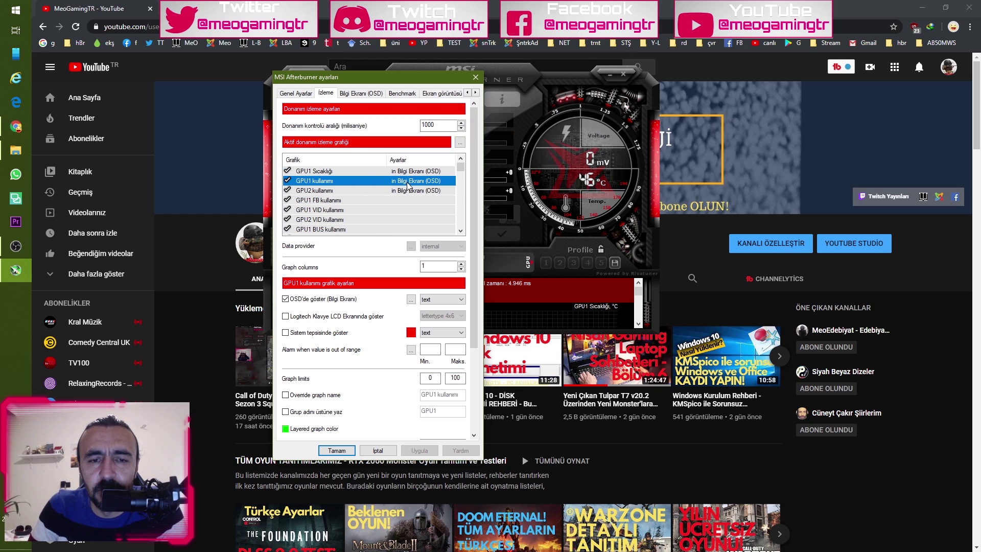
left_click(373, 173)
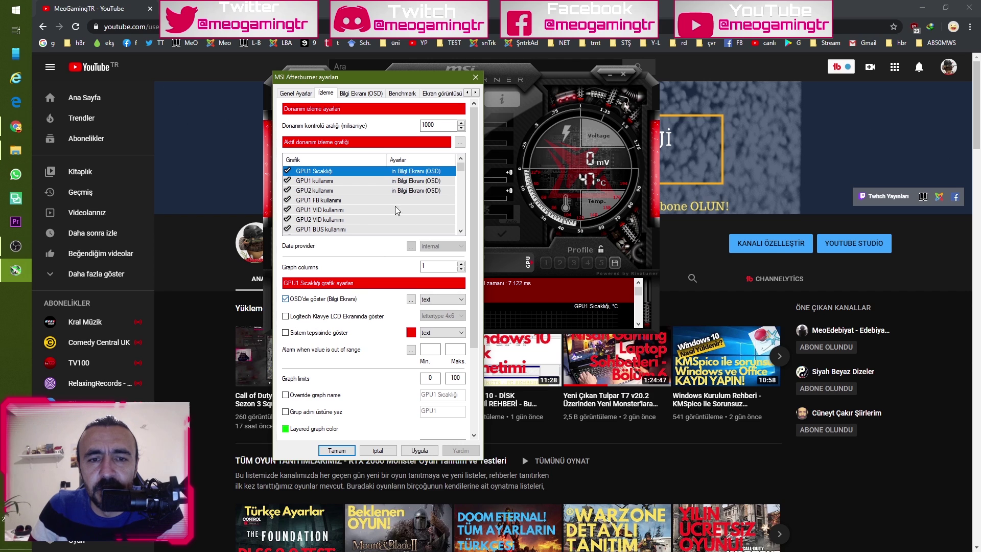
left_click(409, 182)
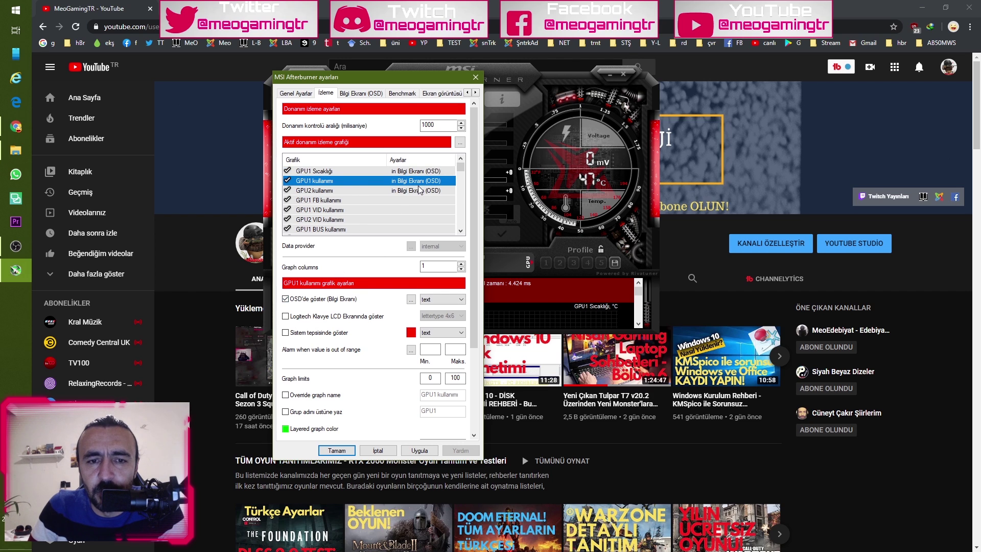
left_click(363, 192)
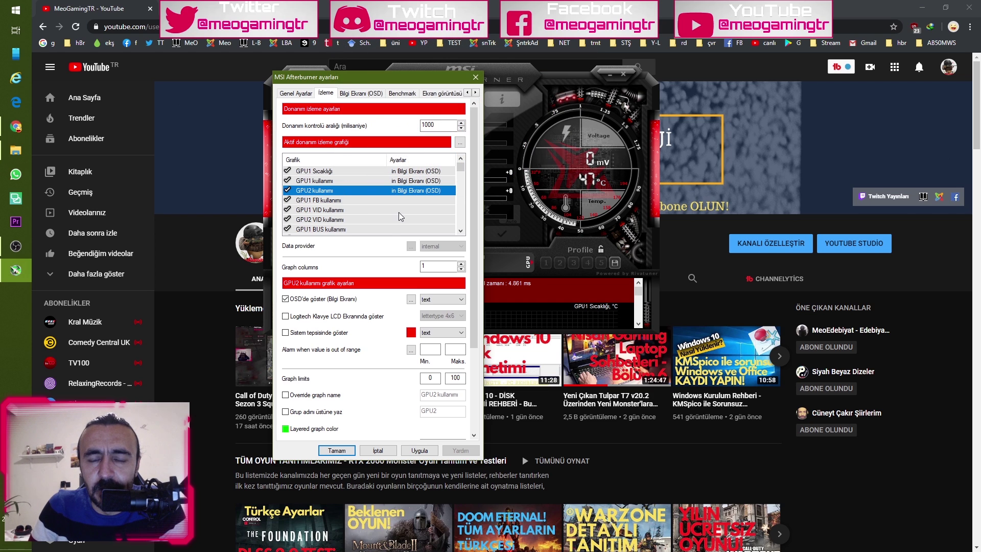
Step: Check the on-screen display option of the GPU1 and GPU2 memory usage graphs
scroll(401, 201, "down", 2)
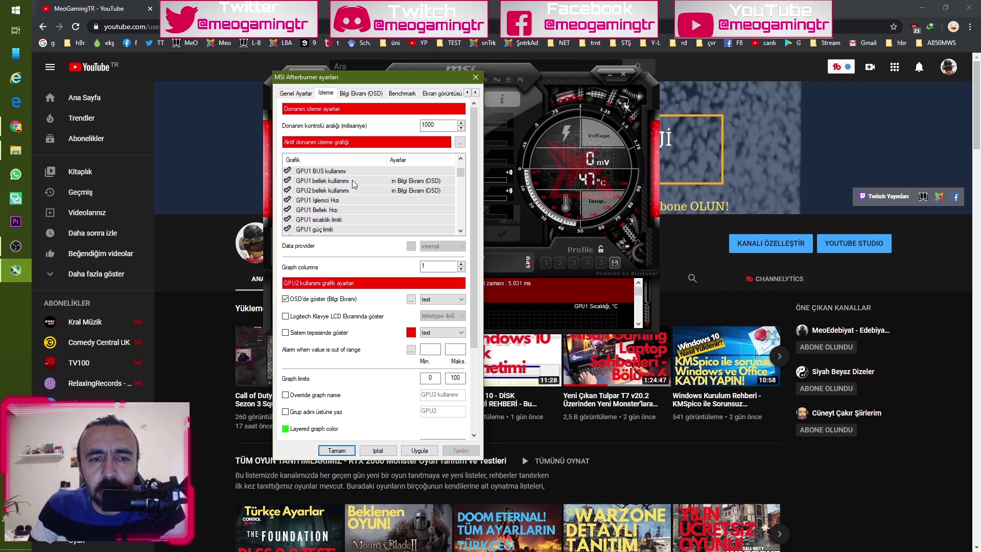
left_click(399, 182)
left_click(409, 190)
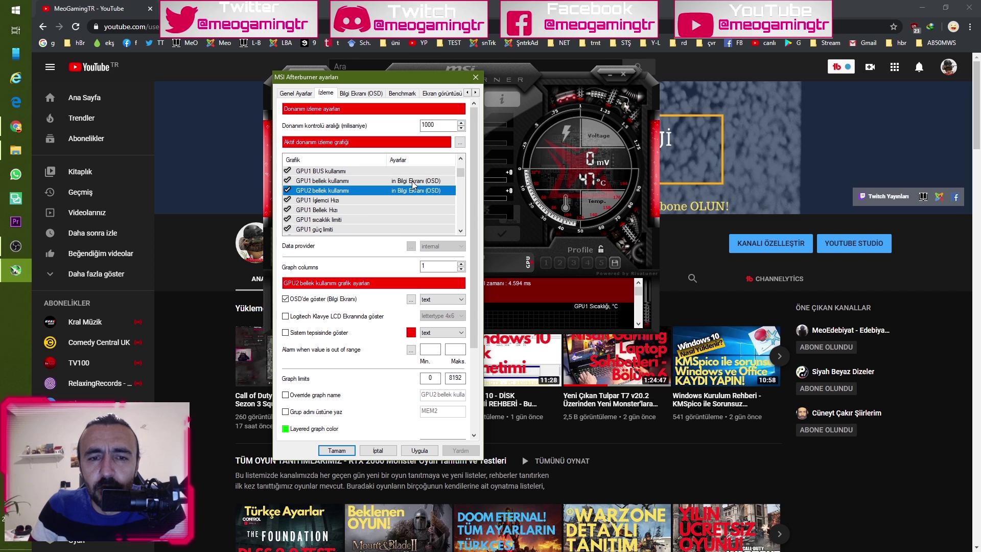
left_click(414, 181)
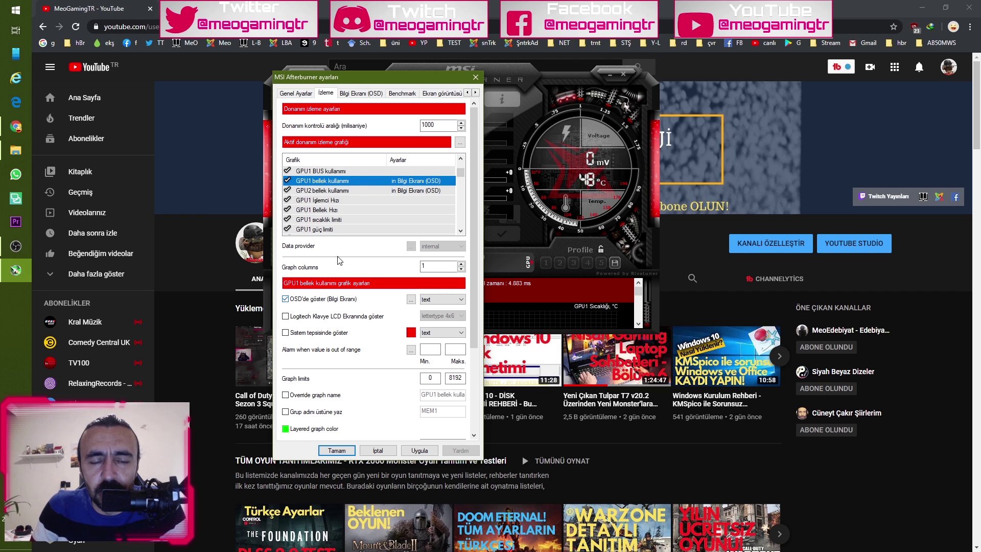
left_click(370, 191)
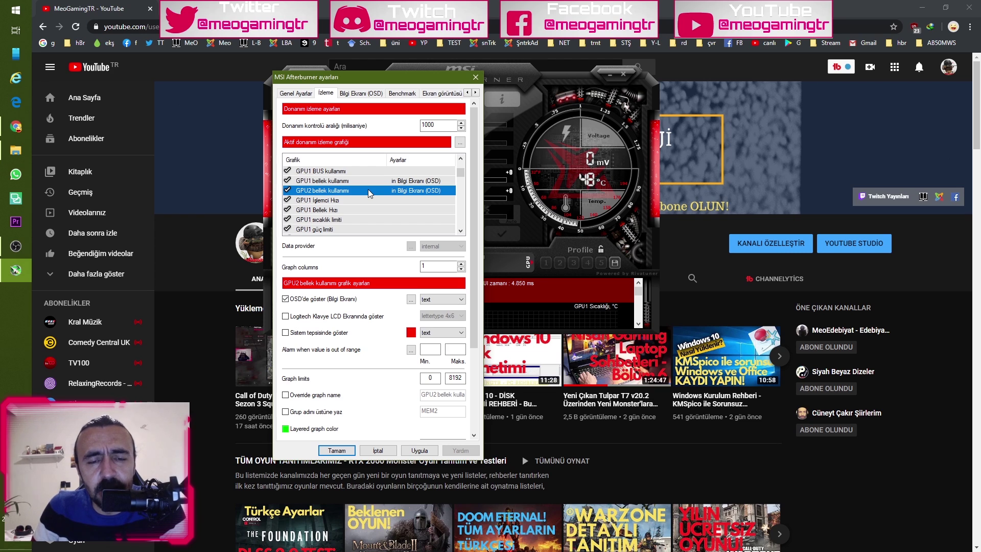
Step: Find the overall CPU temperature graph below the per-core temperatures and check its on-screen display option
scroll(370, 197, "down", 2)
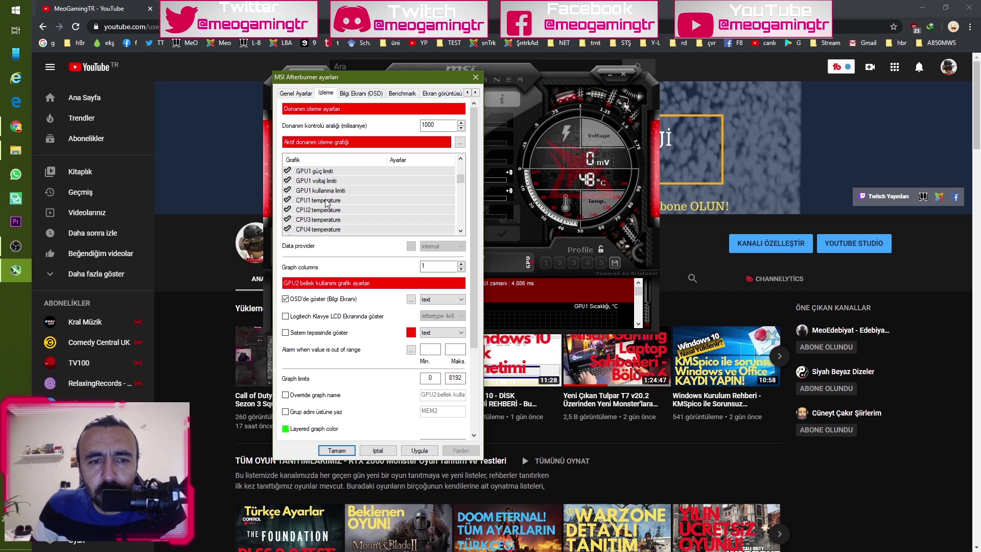
scroll(336, 202, "down", 3)
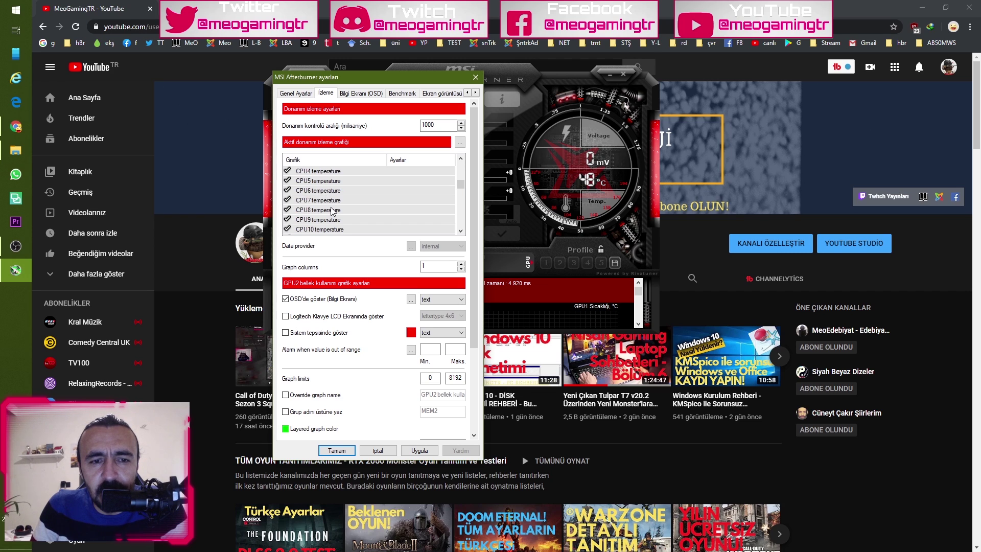
scroll(333, 225, "down", 1)
left_click(326, 200)
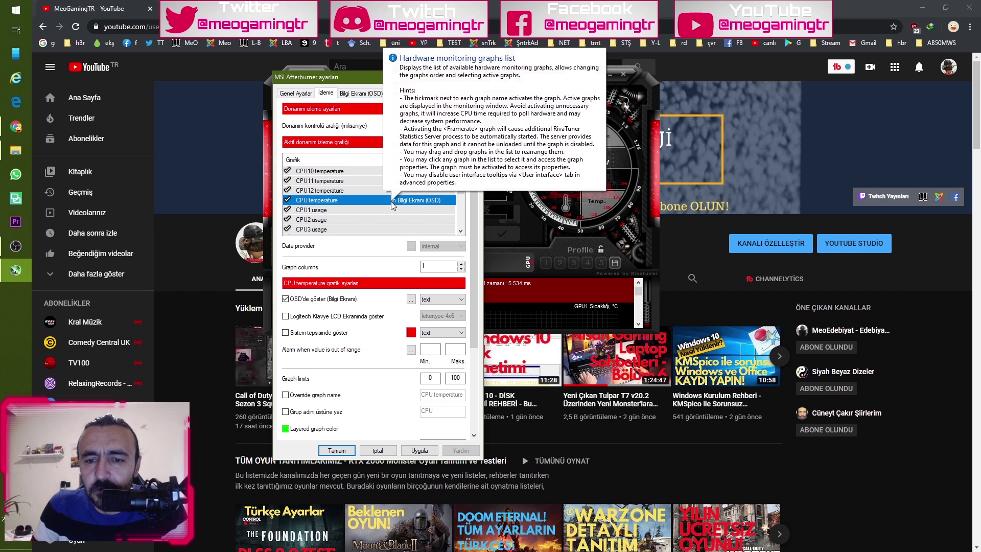
scroll(360, 197, "up", 1)
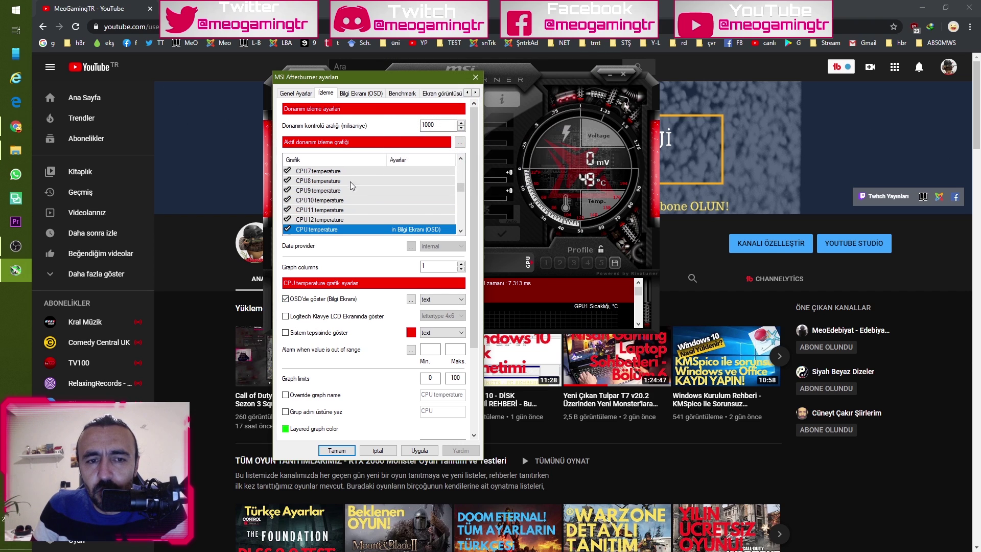
scroll(358, 215, "down", 1)
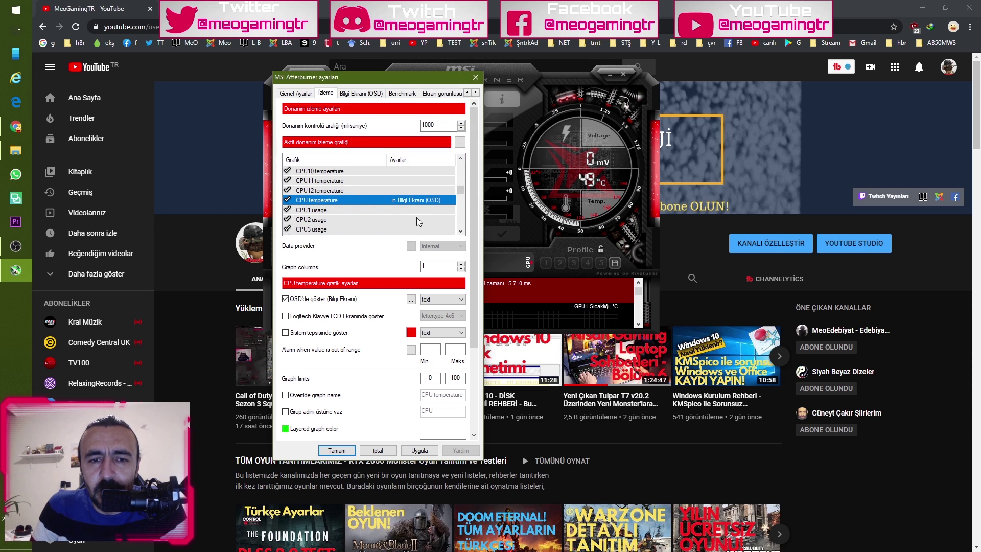
Step: Select the overall CPU usage graph and switch its on-screen display option off and back on
scroll(396, 218, "down", 1)
scroll(396, 218, "down", 3)
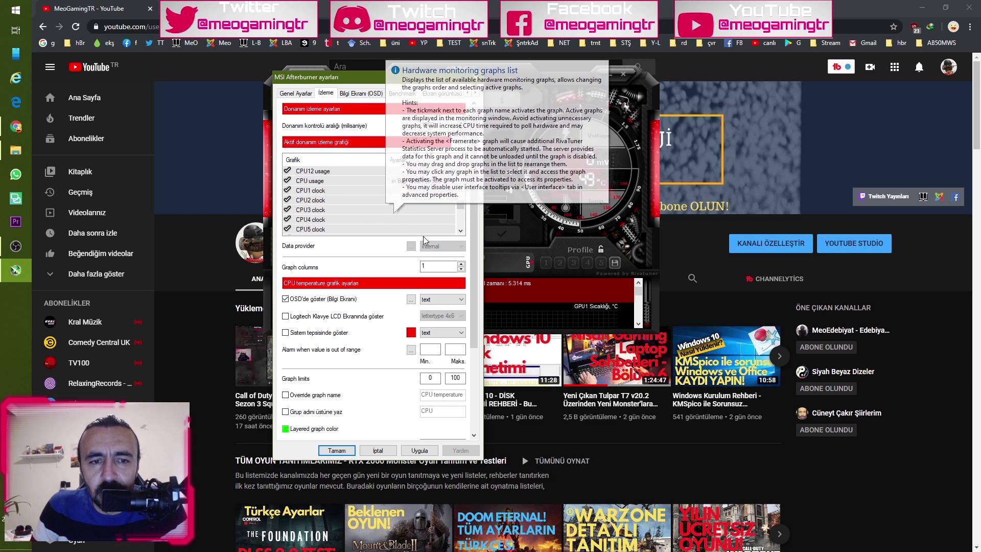
left_click(361, 210)
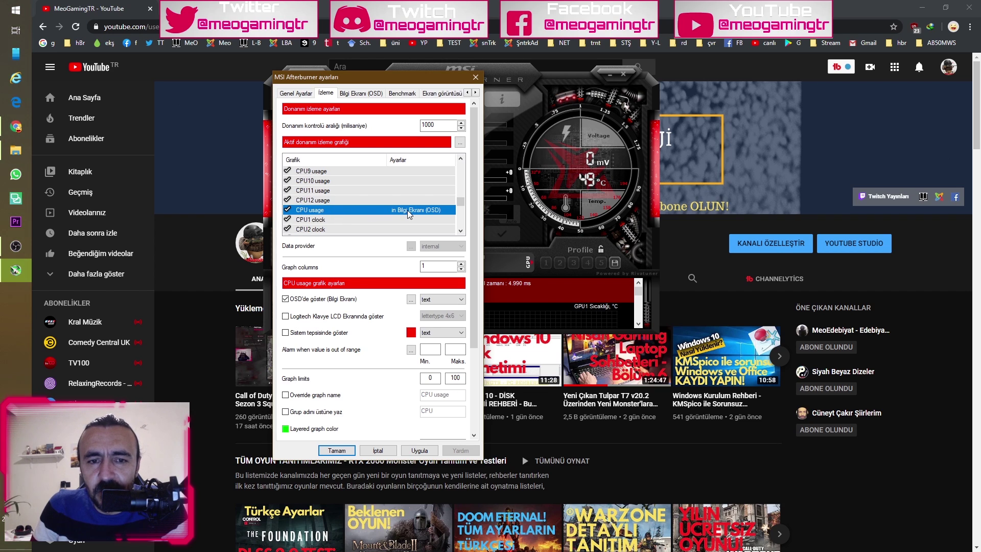
left_click(331, 302)
left_click(333, 302)
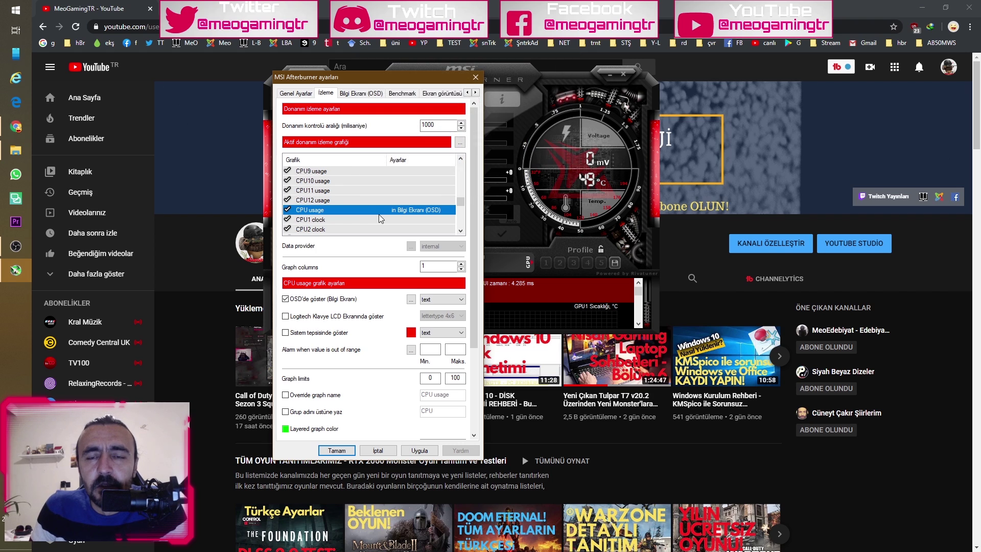
Step: Toggle the RAM usage graph's on-screen display option off and back on, and select the FPS graph to check its option
scroll(393, 207, "down", 4)
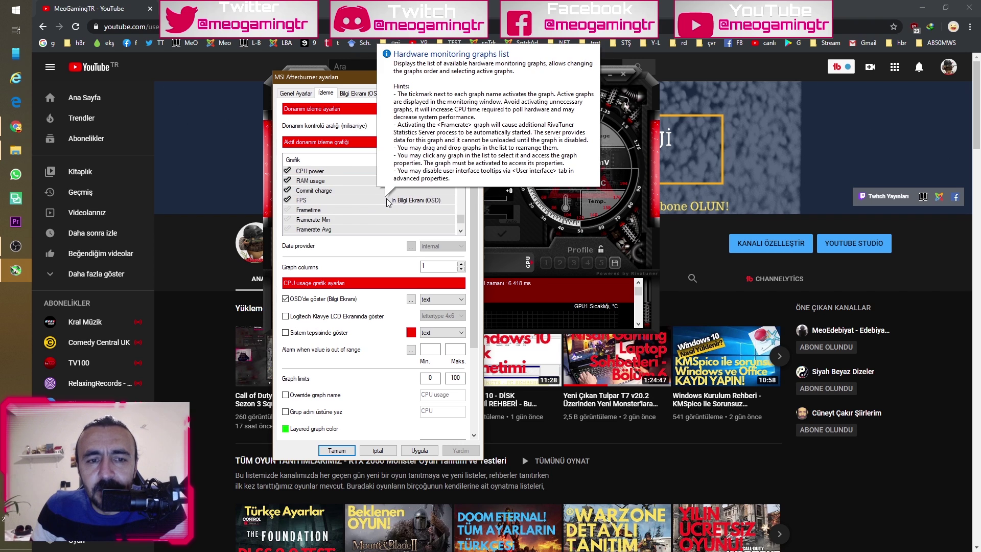
left_click(340, 212)
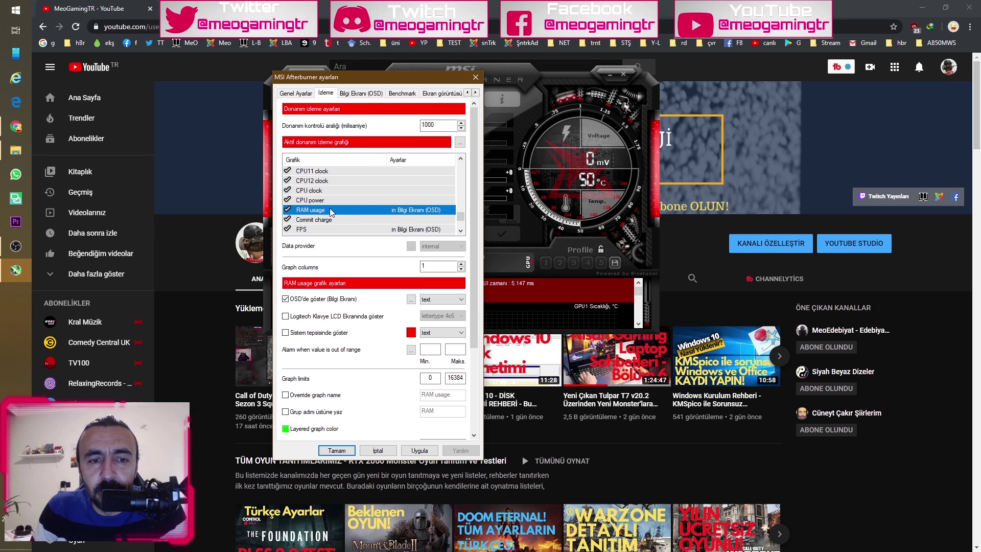
left_click(329, 299)
left_click(330, 298)
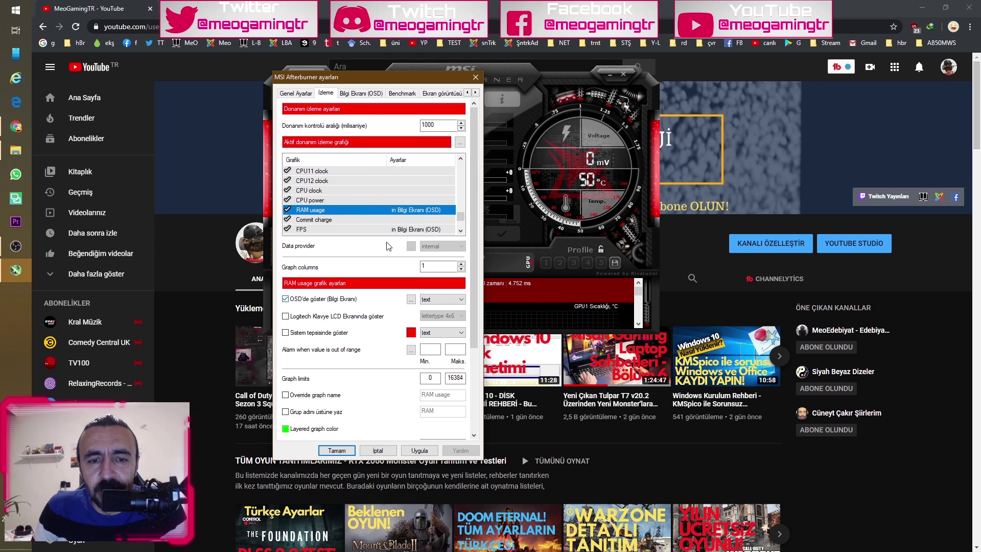
mouse_move(409, 213)
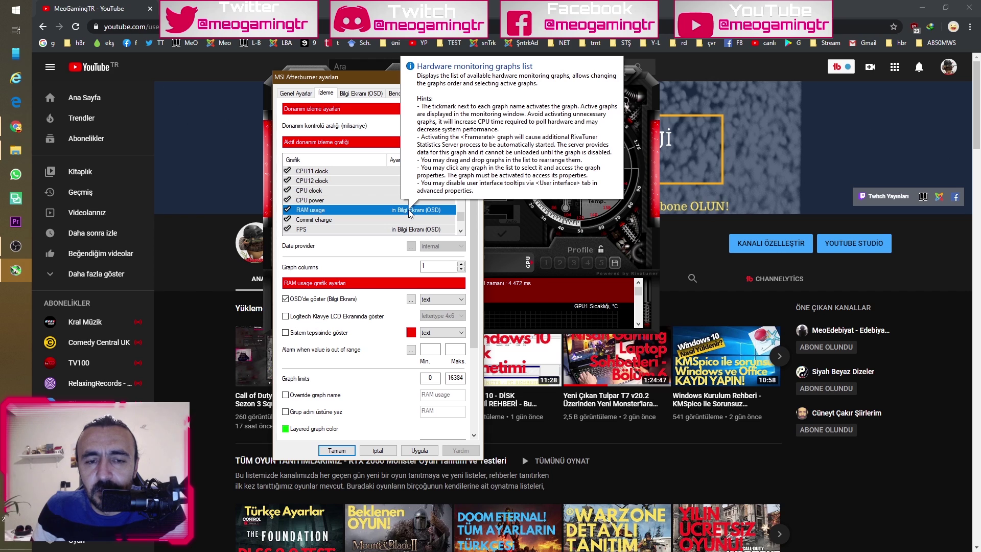
left_click(369, 230)
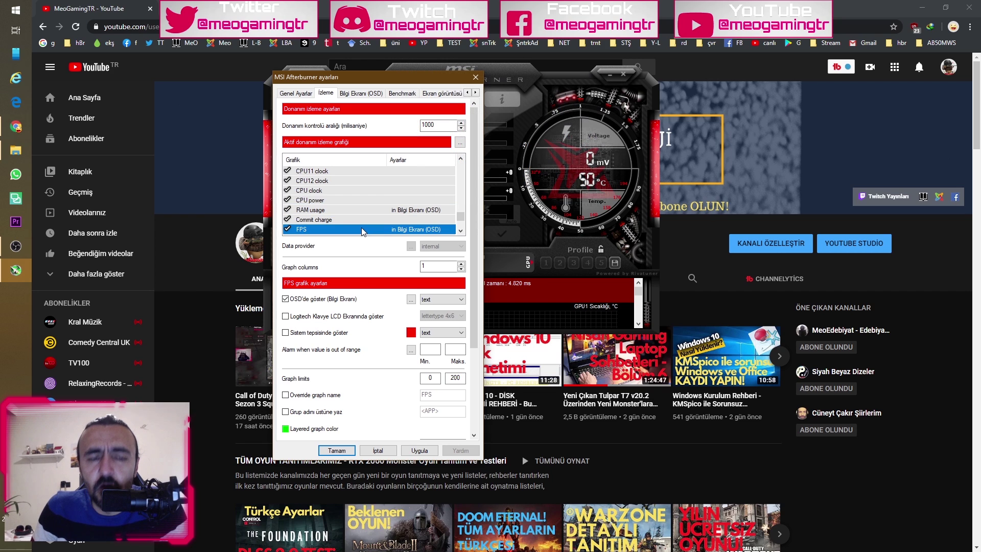
Step: Switch the FPS graph's on-screen display option off and back on
scroll(363, 231, "down", 1)
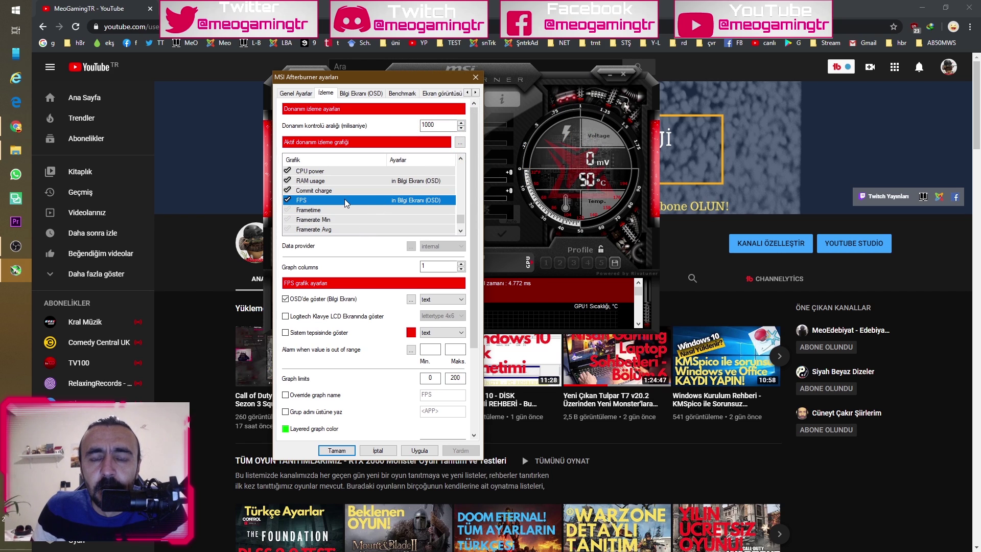
left_click(323, 299)
left_click(323, 302)
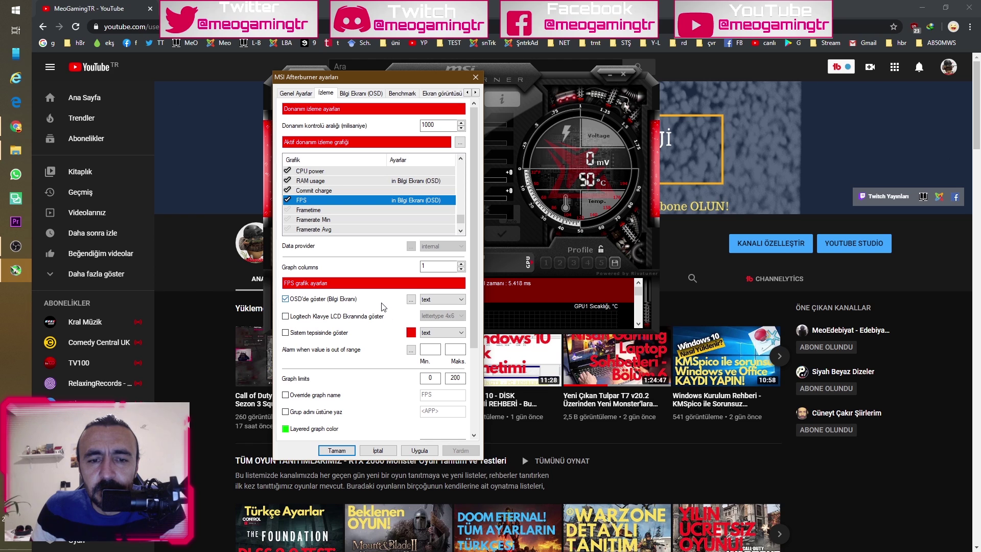
Step: Look through the remaining graph, history logging and hotkey options of the monitoring settings, and close the settings window
scroll(473, 291, "down", 5)
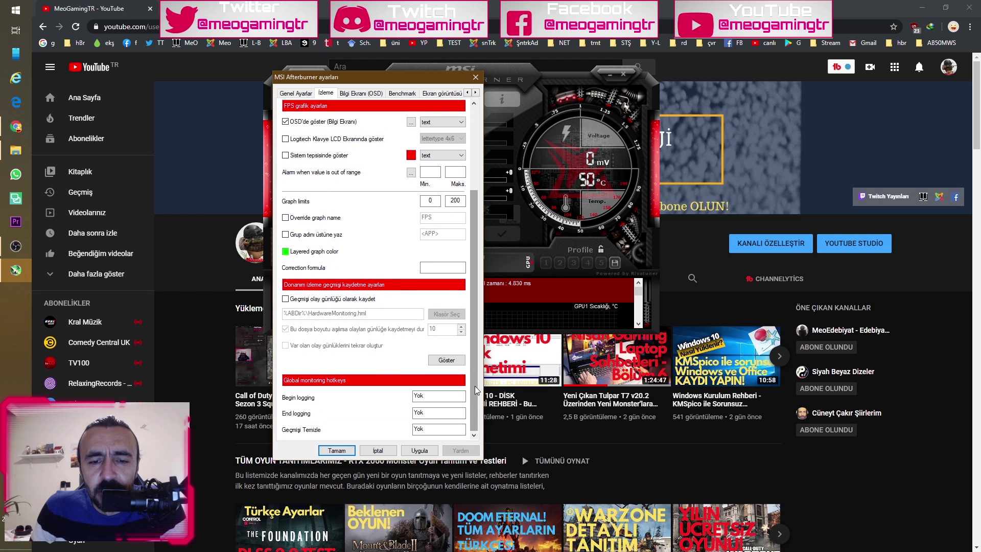
scroll(475, 390, "up", 3)
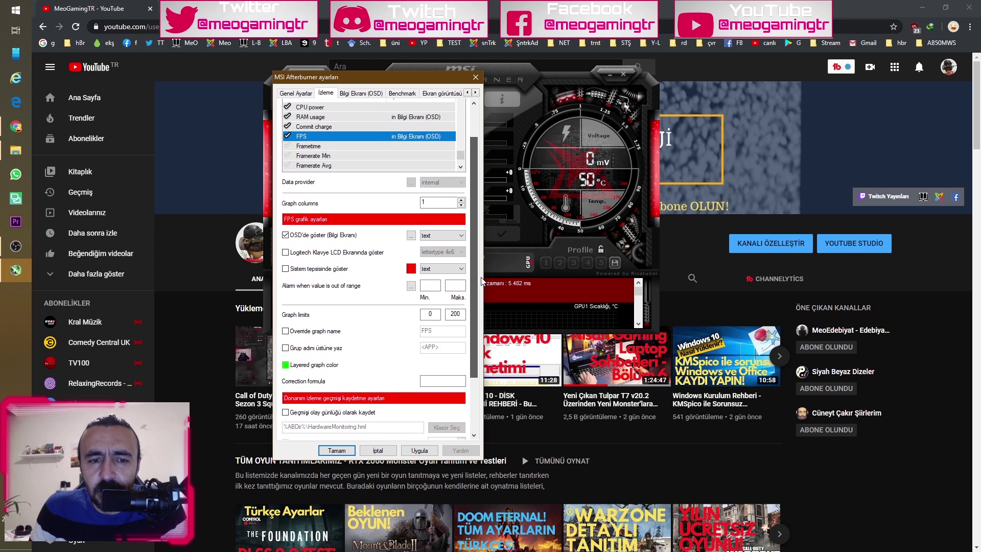
scroll(481, 286, "down", 3)
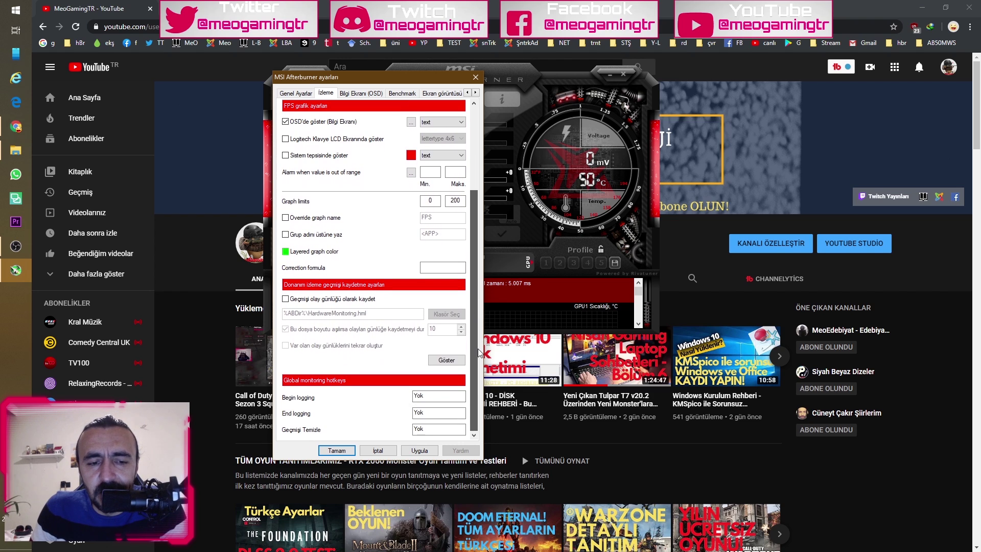
left_click(476, 77)
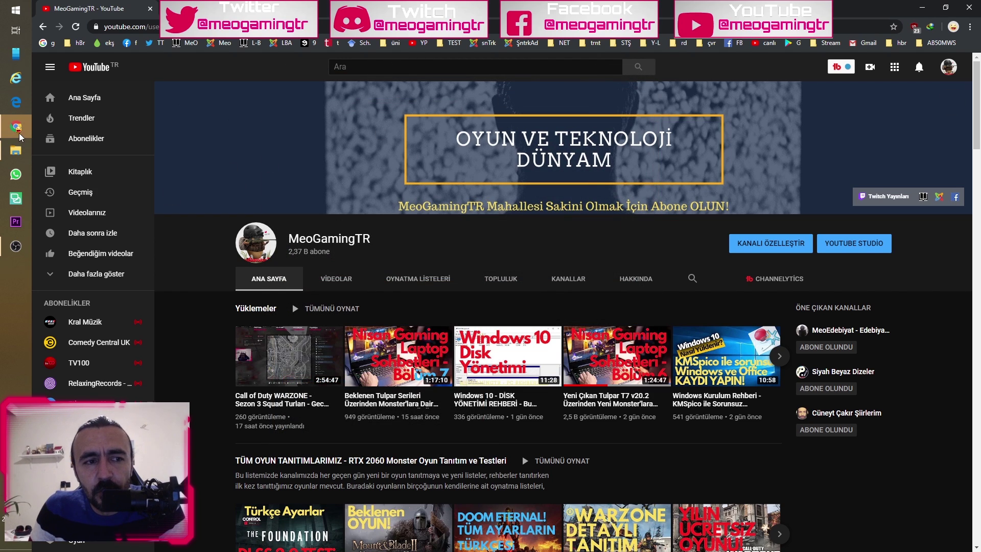
Step: Launch Deep Diving Simulator from the desktop, check the monitoring values shown in game, and bring up the NVIDIA overlay briefly
left_click(19, 134)
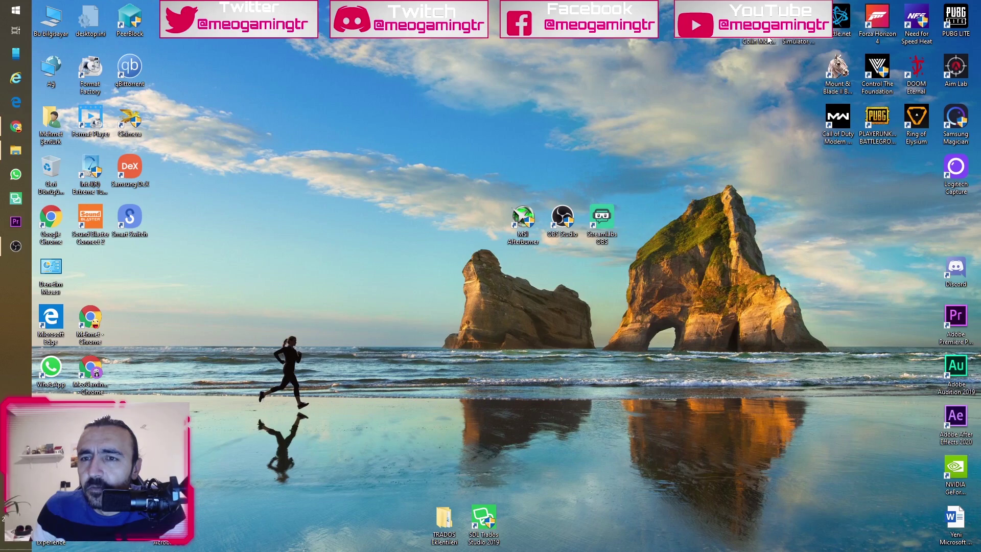
double_click(874, 36)
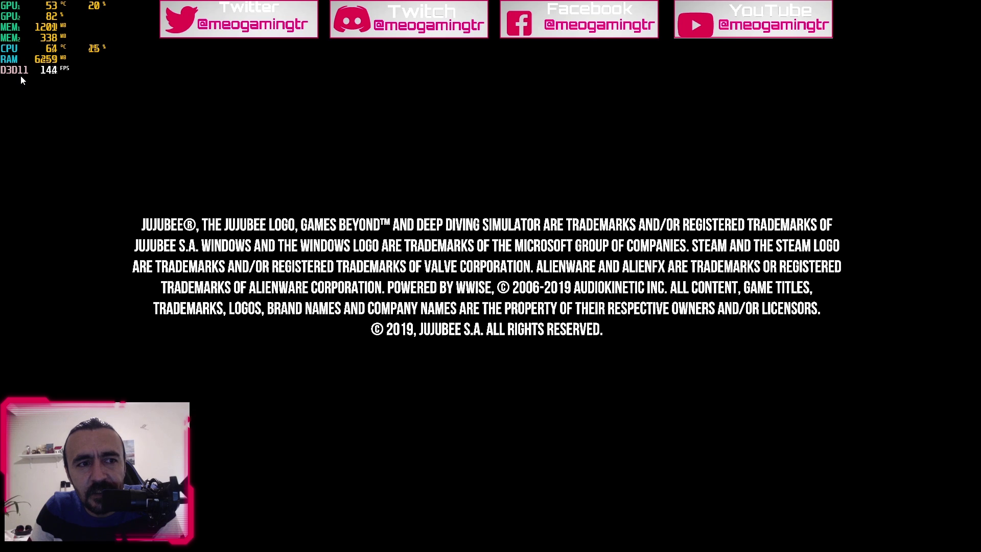
key("alt+z")
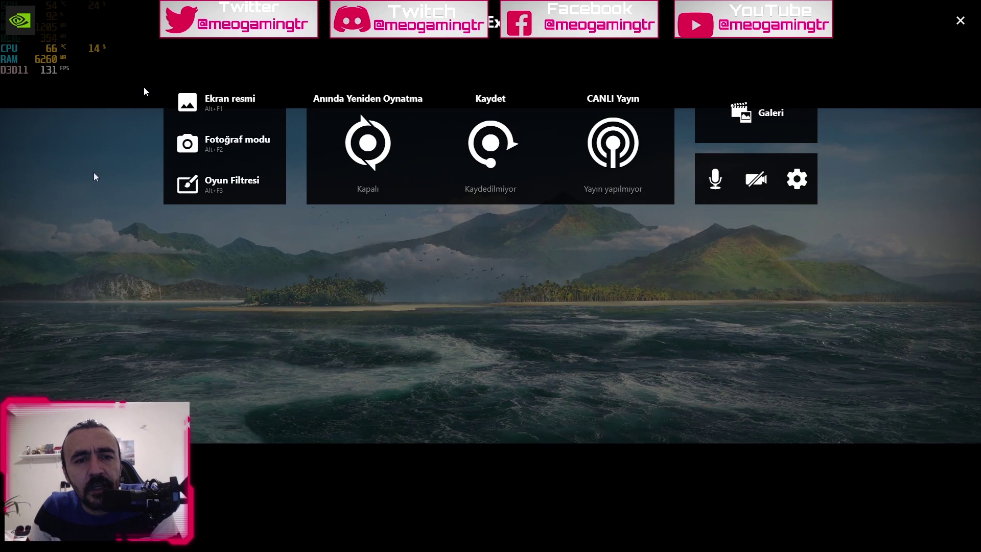
left_click(143, 87)
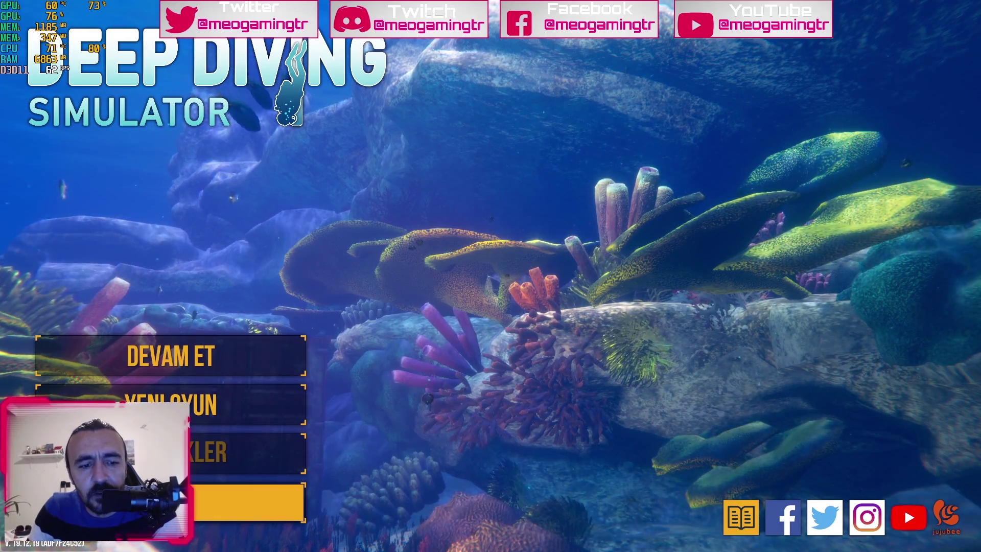
Step: Exit Deep Diving Simulator from its main menu and confirm quitting
left_click(245, 502)
key("Right")
key("Return")
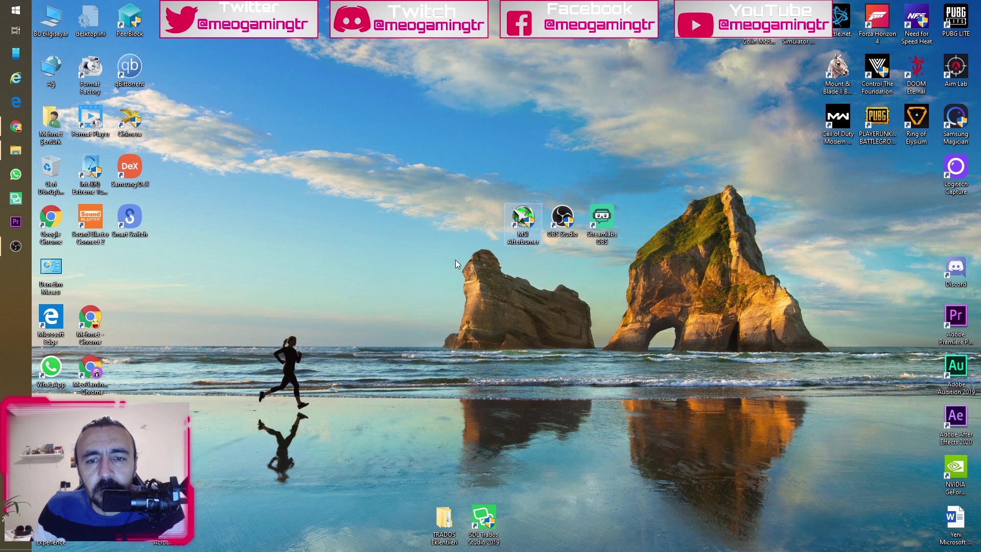
Step: Return to the browser and open the video capture settings of the Record (Kaydet) function in the NVIDIA overlay
left_click(18, 129)
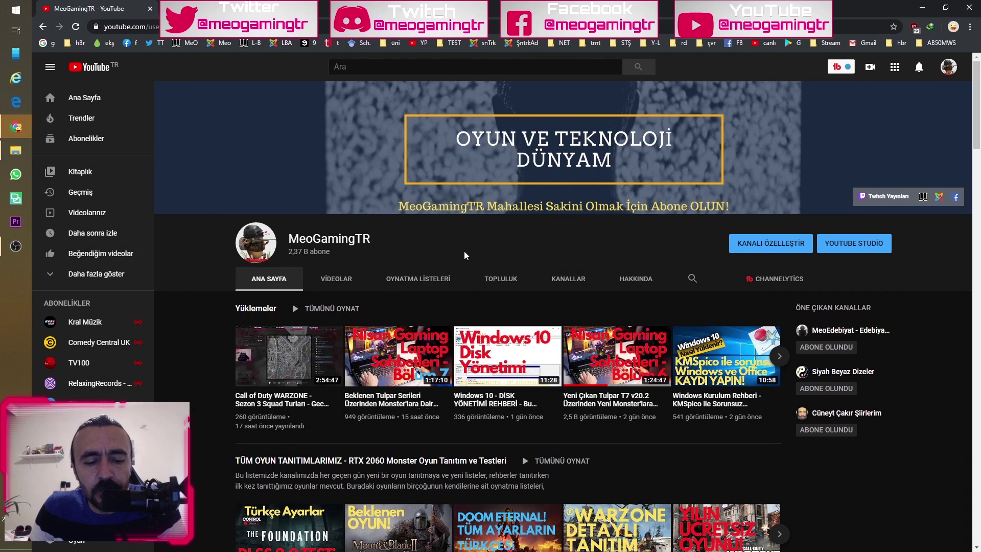
key("alt+z")
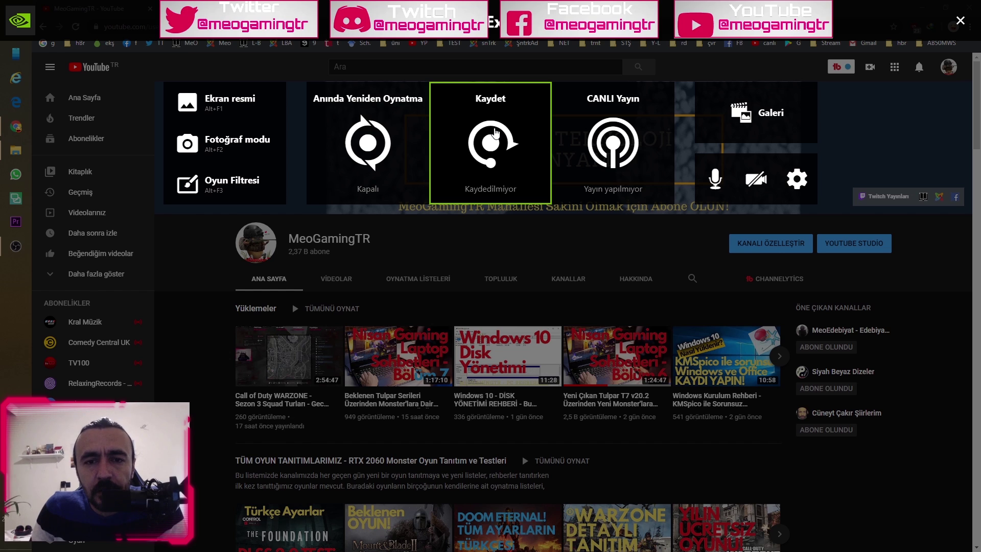
left_click(496, 134)
left_click(492, 240)
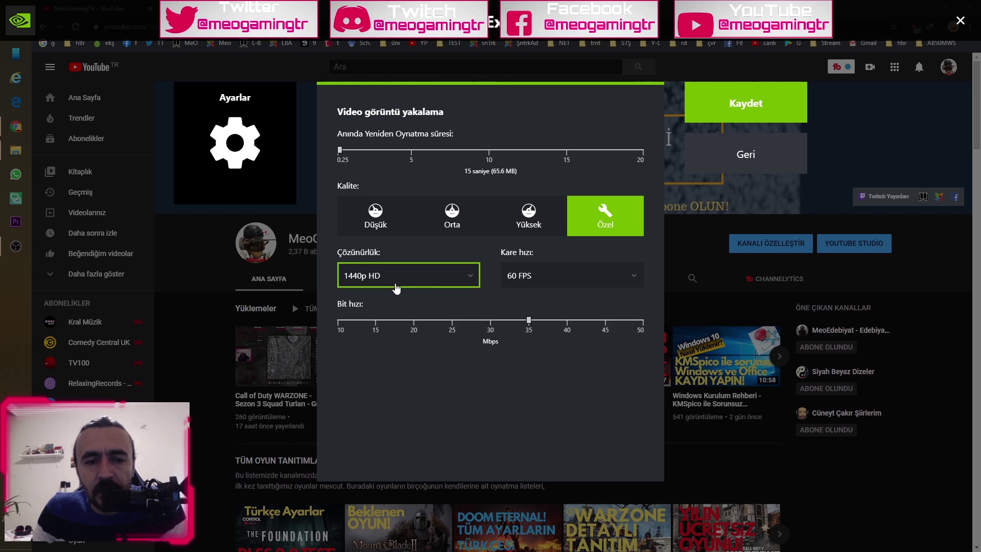
Step: Try 1080p HD resolution and the Yüksek quality for video capture, and go back without saving
left_click_drag(529, 321, 490, 322)
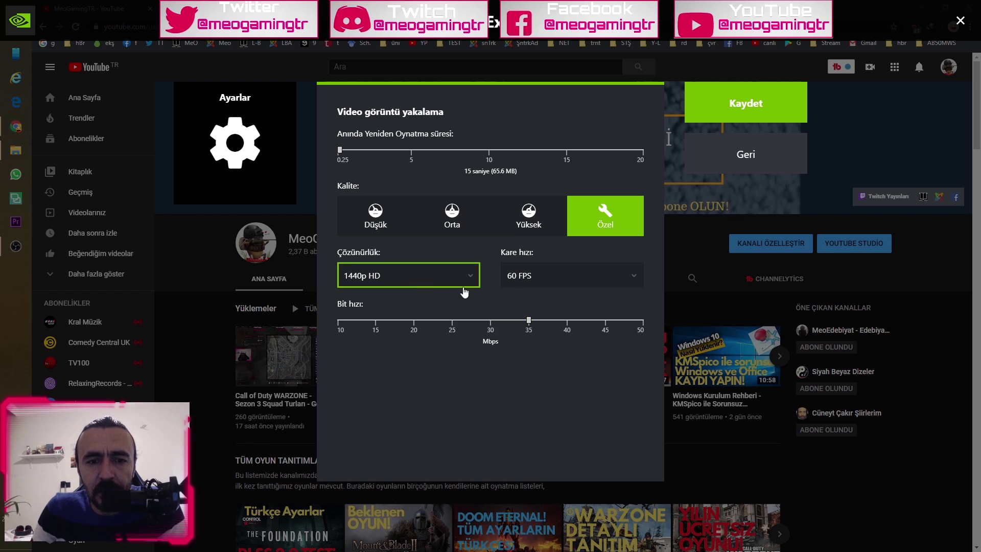
left_click(421, 277)
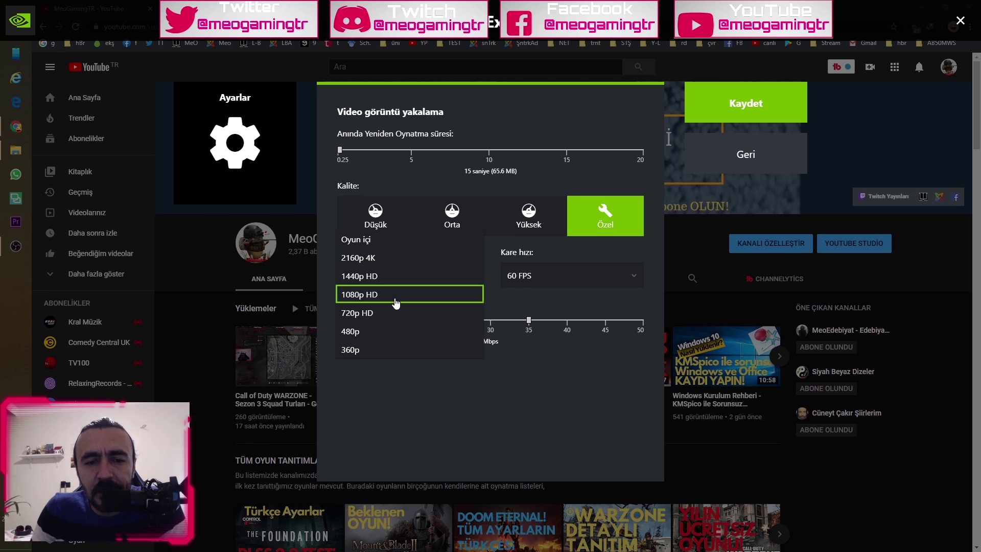
left_click(393, 295)
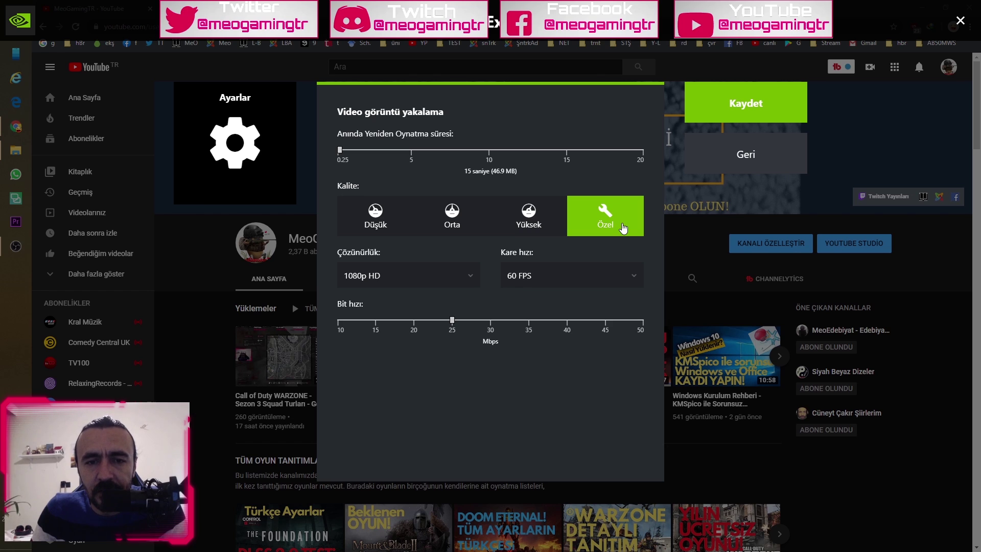
left_click(525, 226)
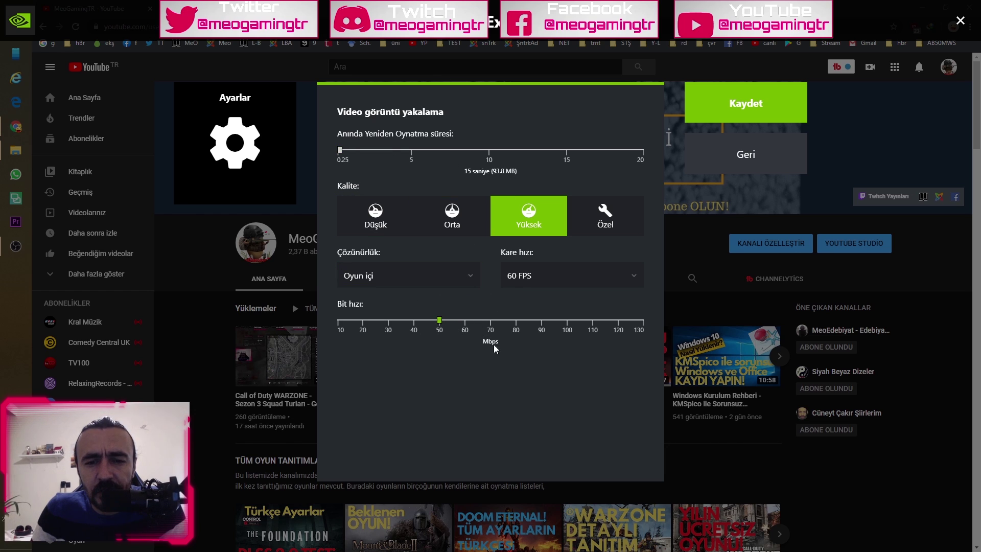
left_click(749, 154)
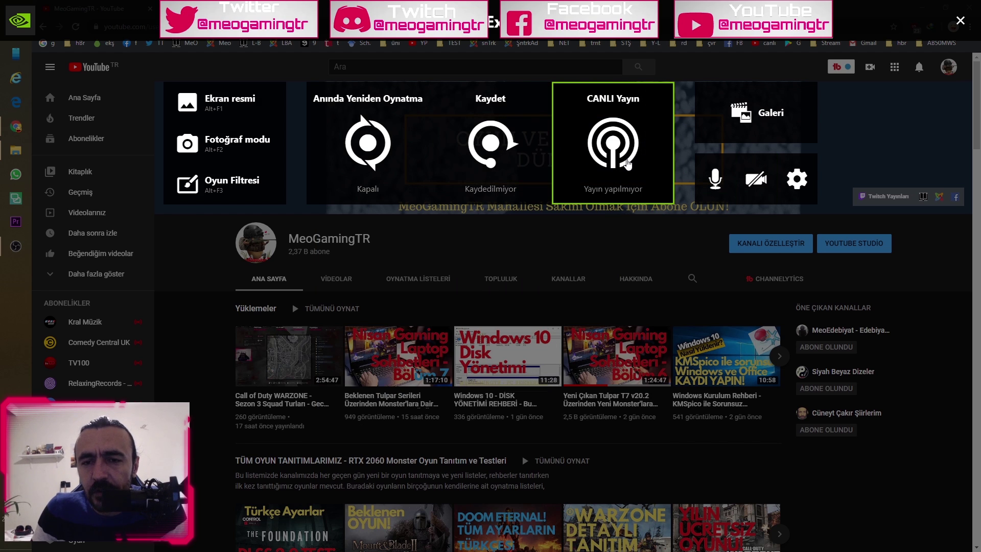
Step: Open the live broadcast (CANLI Yayın) settings and switch the target through Twitch to YouTube
left_click(645, 164)
left_click(599, 246)
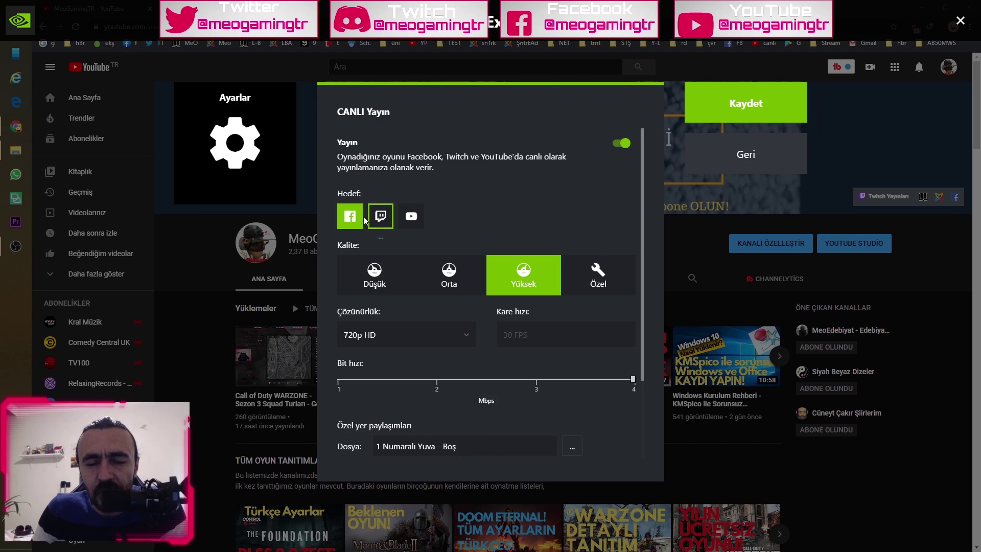
left_click(381, 216)
left_click(412, 216)
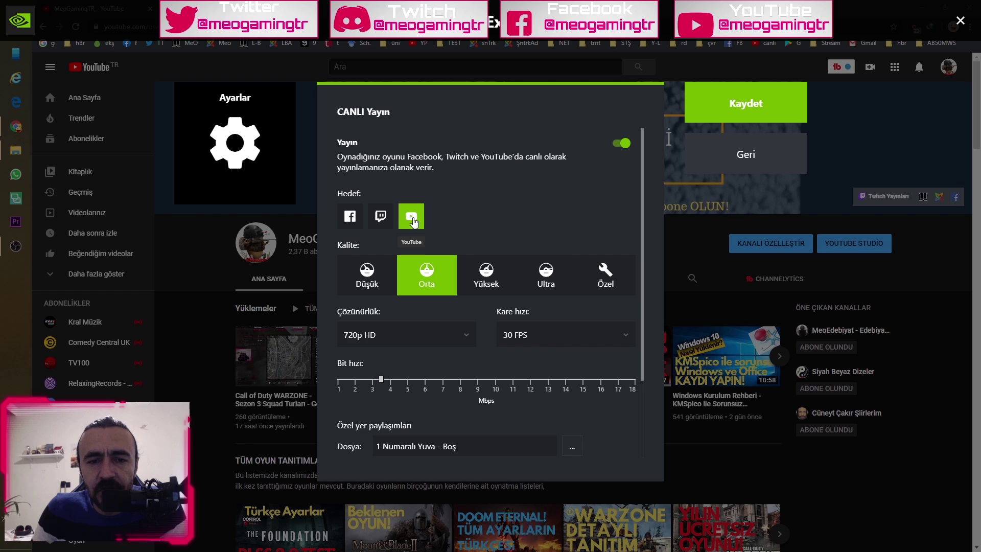
Step: Switch the broadcast target to Facebook and view its available resolutions
left_click(352, 216)
left_click(416, 340)
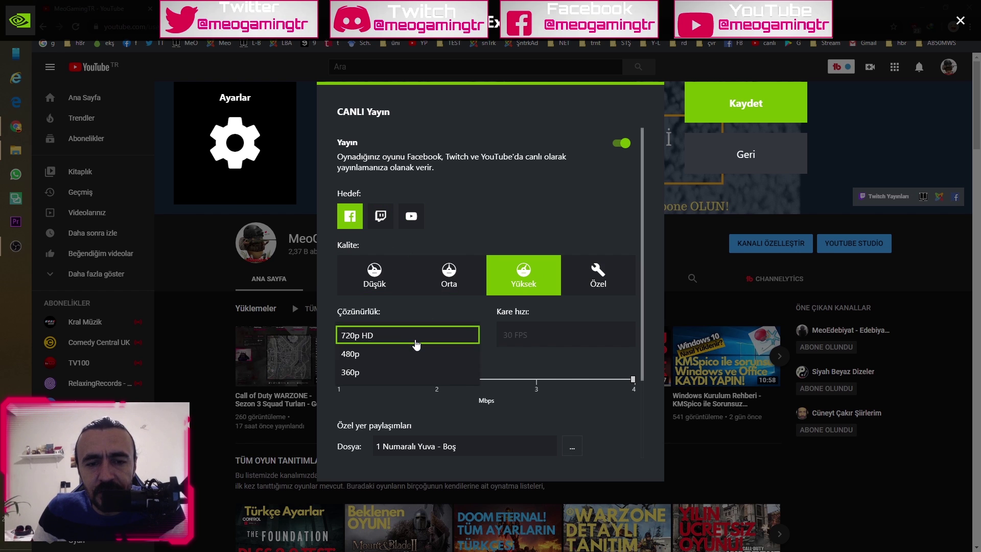
left_click(550, 363)
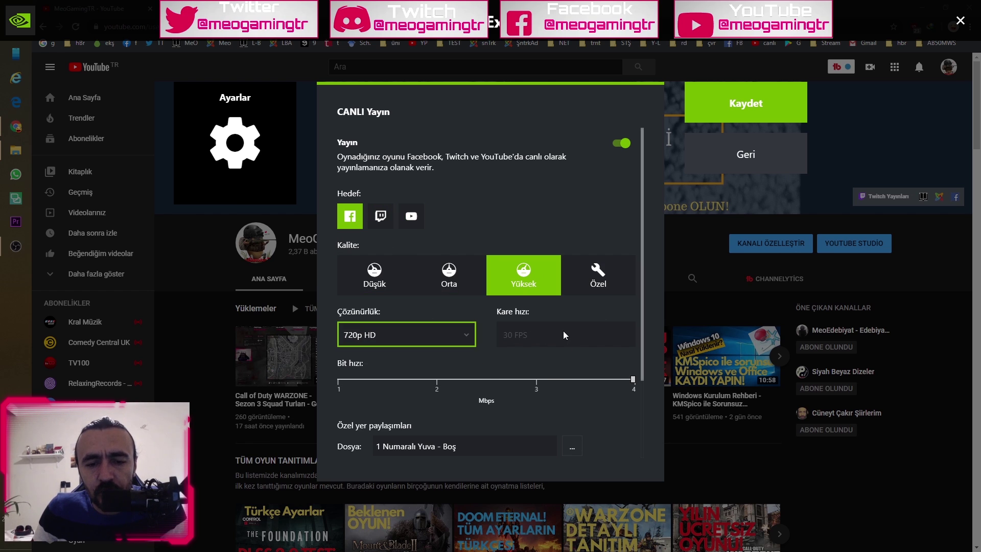
Step: Try the Orta and Yüksek qualities for the Facebook broadcast, and select Özel quality with 720p HD resolution
scroll(563, 335, "down", 2)
left_click(449, 225)
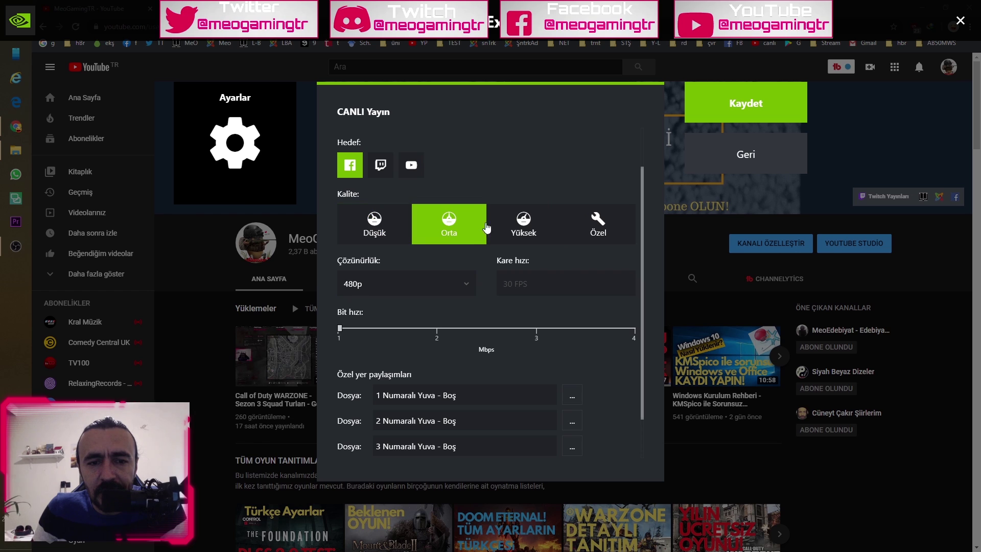
left_click(523, 225)
left_click(597, 225)
left_click(408, 284)
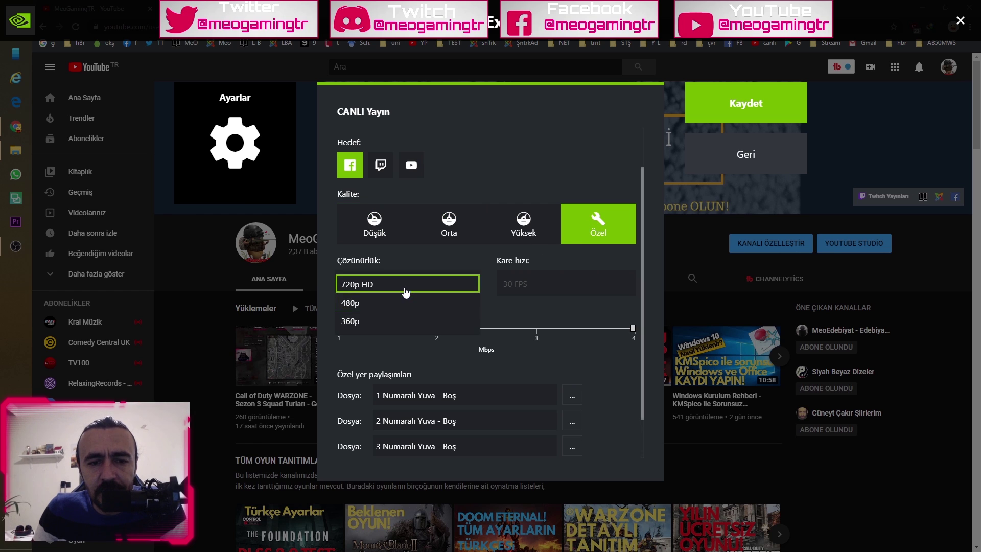
left_click(406, 291)
scroll(477, 285, "up", 2)
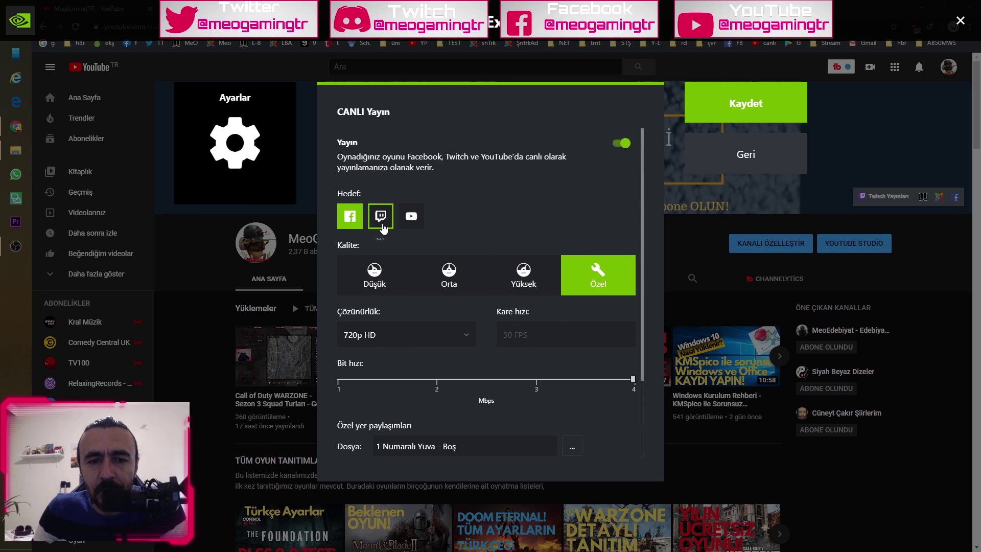
Step: Switch the broadcast target to Twitch and set its resolution to 1080p HD
left_click(380, 215)
left_click(409, 326)
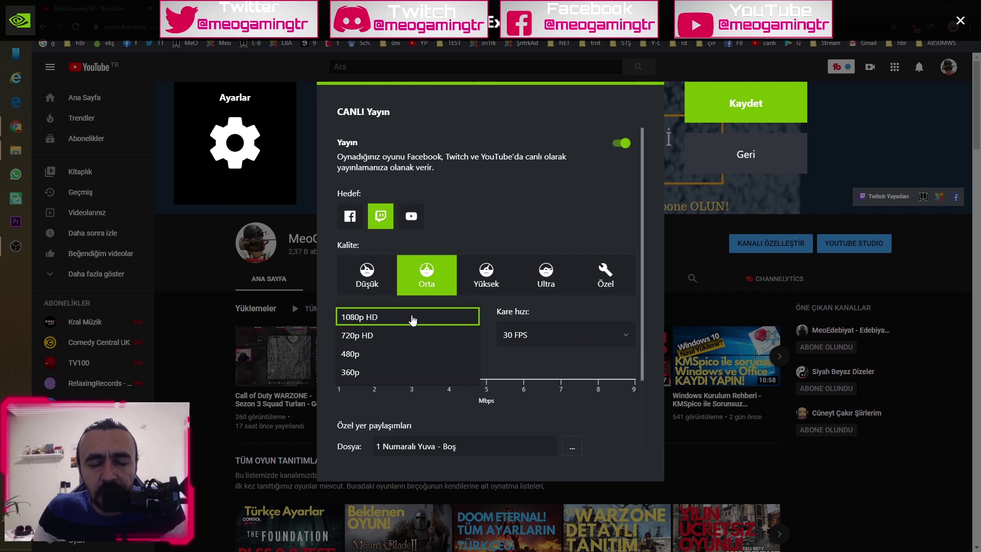
left_click(403, 316)
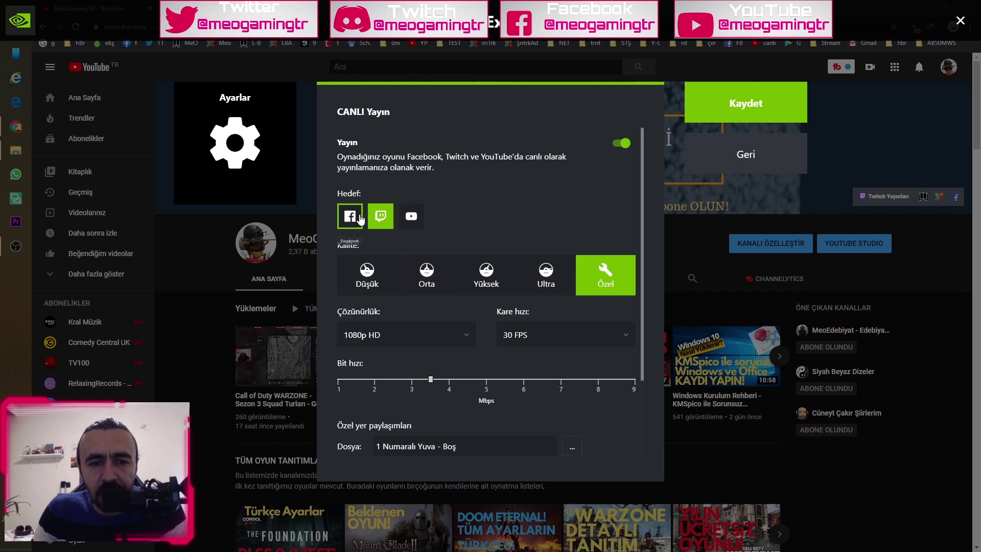
Step: Switch the broadcast target to YouTube and set it to 1080p HD resolution at 60 FPS
left_click(418, 220)
left_click(411, 335)
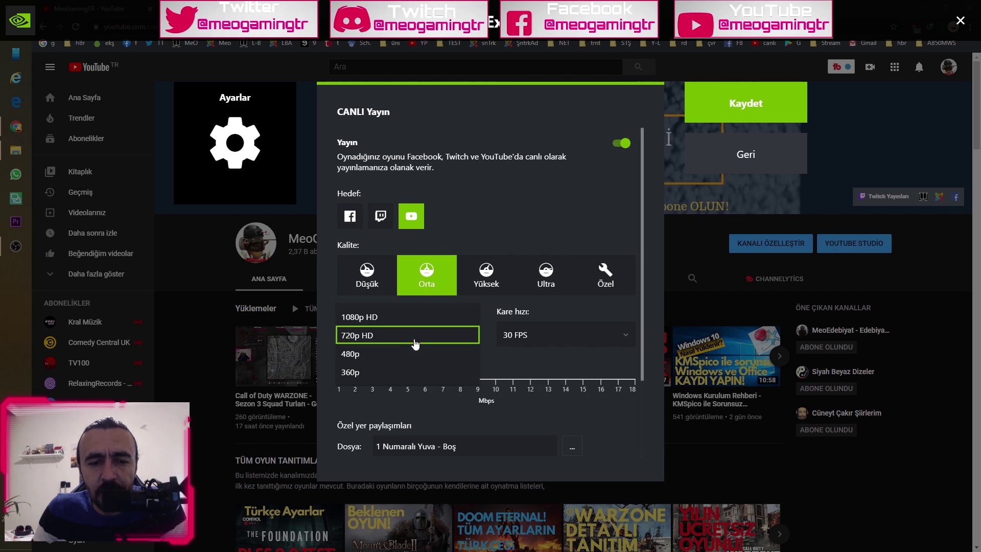
left_click(408, 318)
left_click(557, 349)
left_click(542, 350)
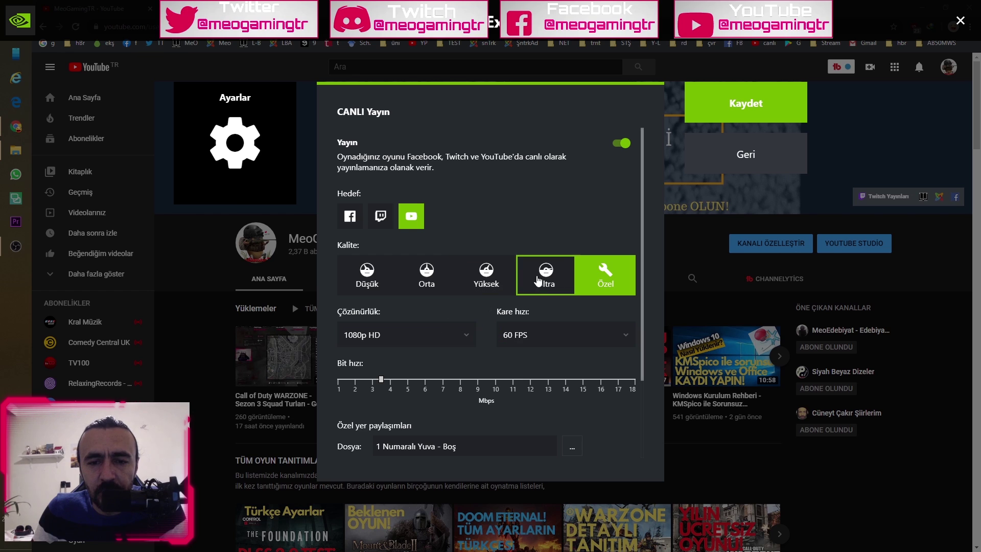
Step: Lower the YouTube broadcast bit rate to 3 Mbps and raise it to 7 Mbps
scroll(511, 283, "down", 2)
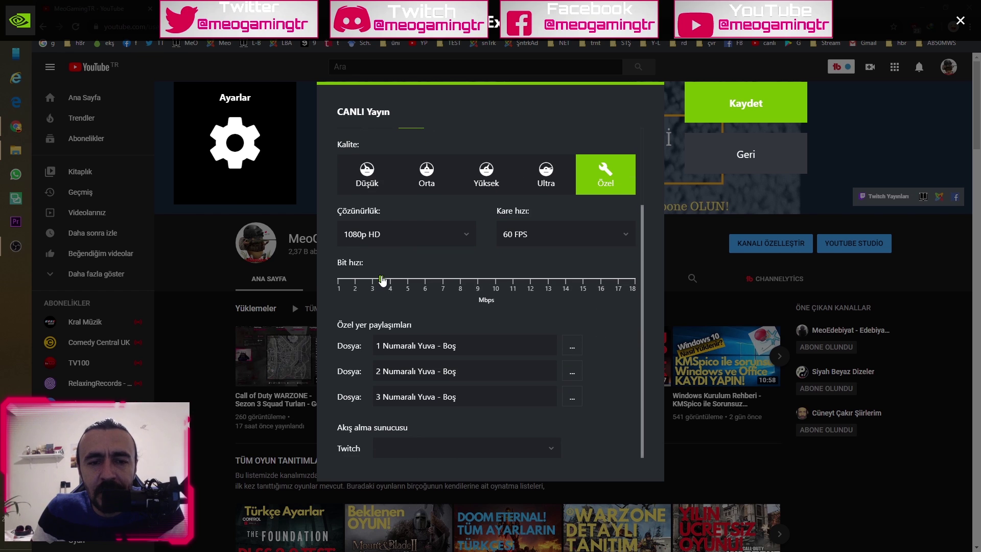
left_click_drag(382, 281, 373, 281)
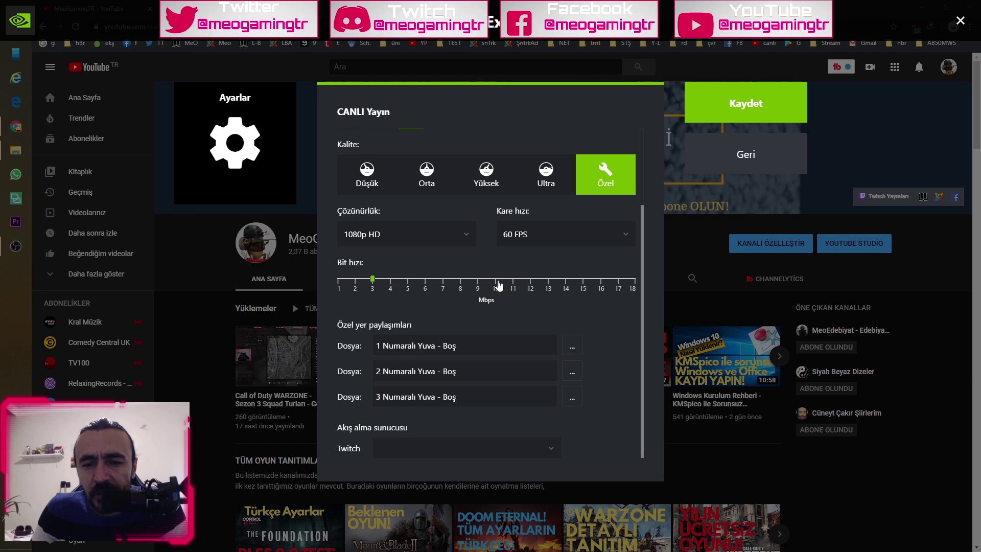
left_click(411, 284)
left_click(429, 283)
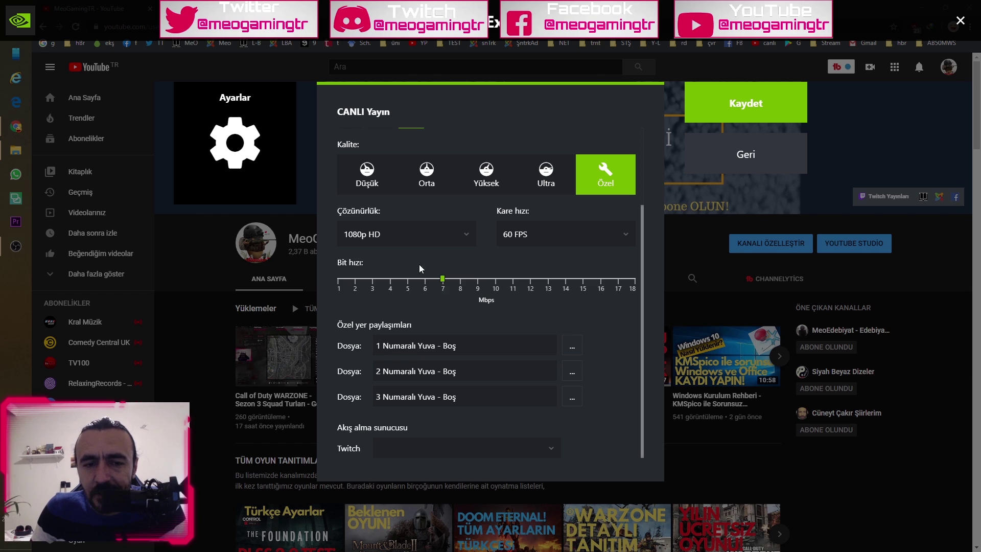
Step: Set the YouTube broadcast bit rate to 4 Mbps and its resolution to 720p HD
left_click(391, 283)
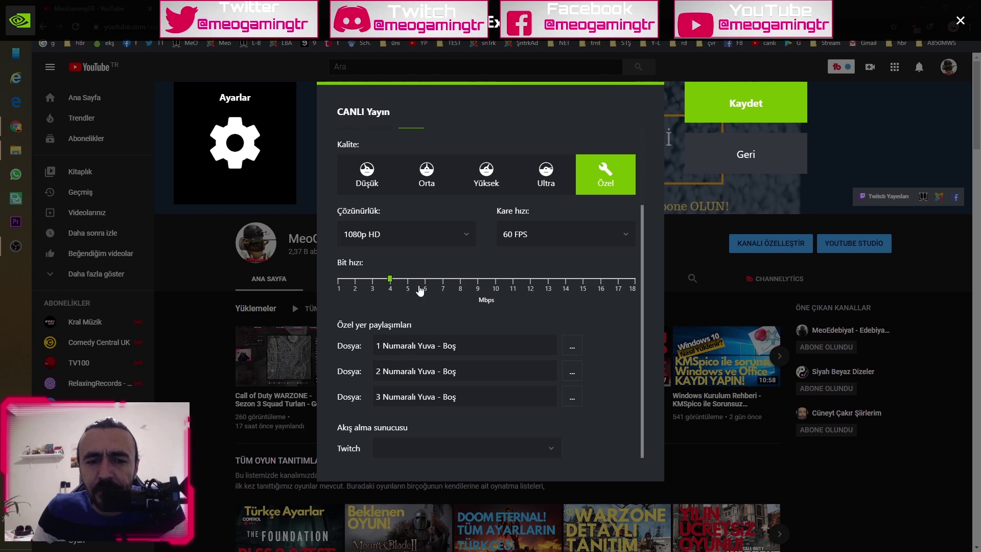
left_click(412, 241)
left_click(386, 258)
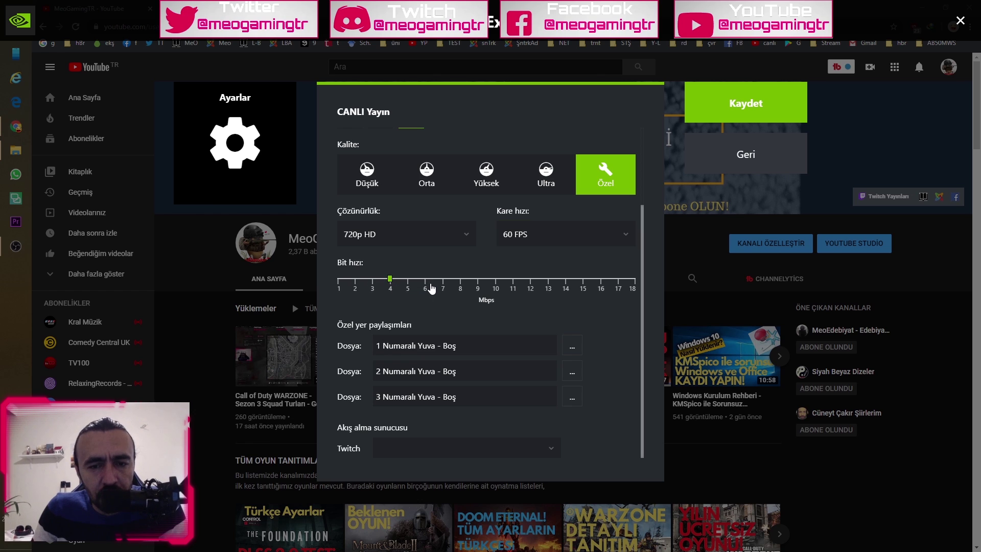
Step: Set the YouTube broadcast resolution to 1080p HD and try bit rates of 5 and 6 Mbps, settling on 5 Mbps
left_click(407, 242)
left_click(402, 225)
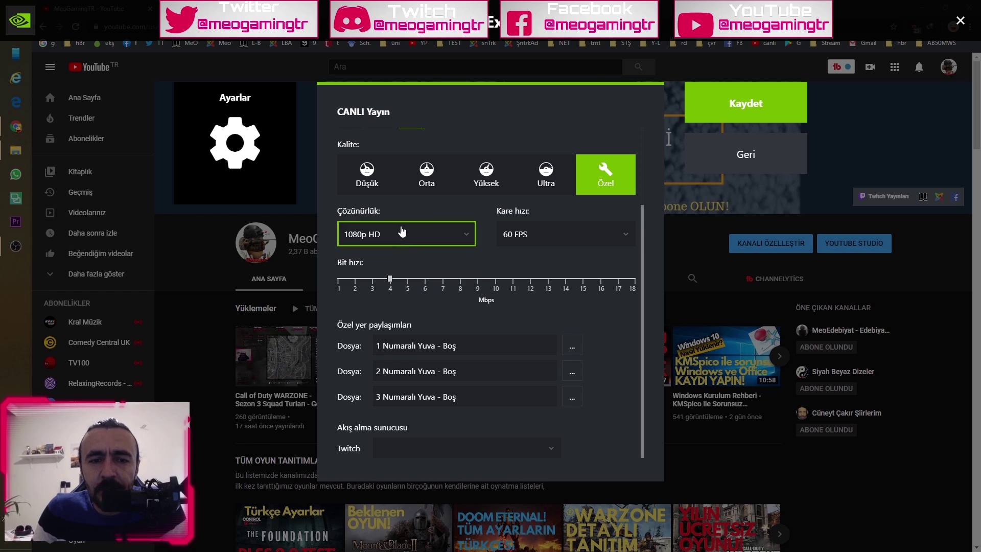
left_click(408, 282)
left_click(427, 283)
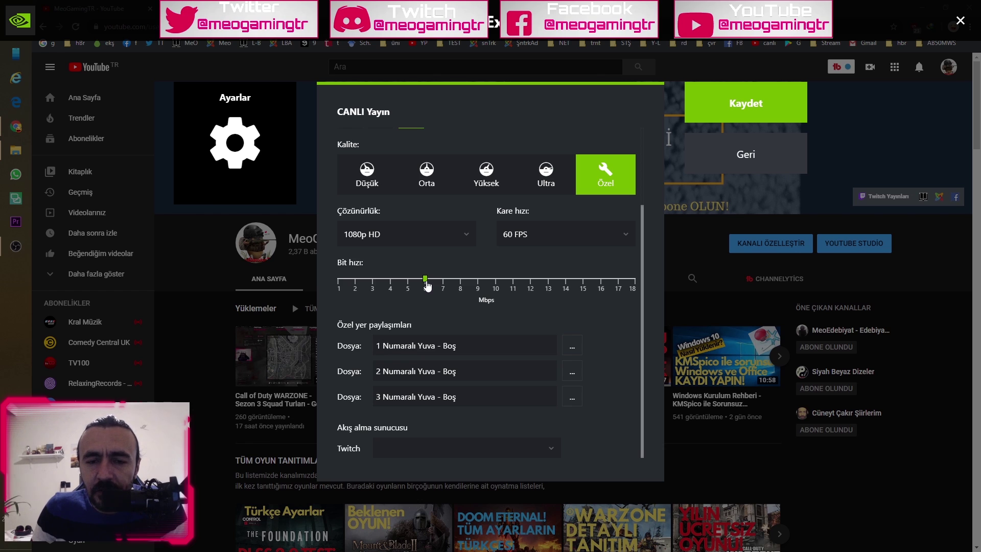
left_click(411, 281)
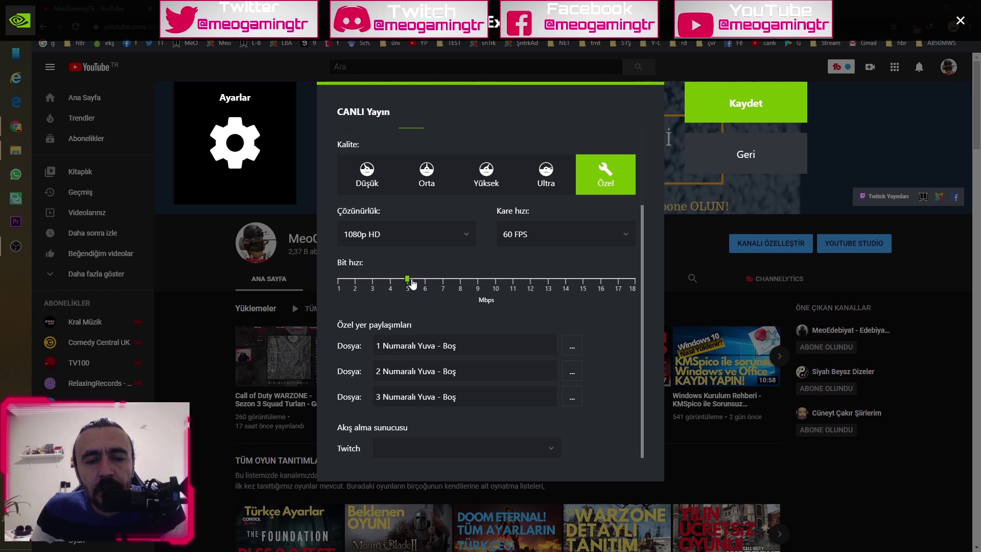
Step: Return the YouTube broadcast to 720p HD at 4 Mbps and leave the broadcast settings without saving
left_click(397, 242)
left_click(387, 249)
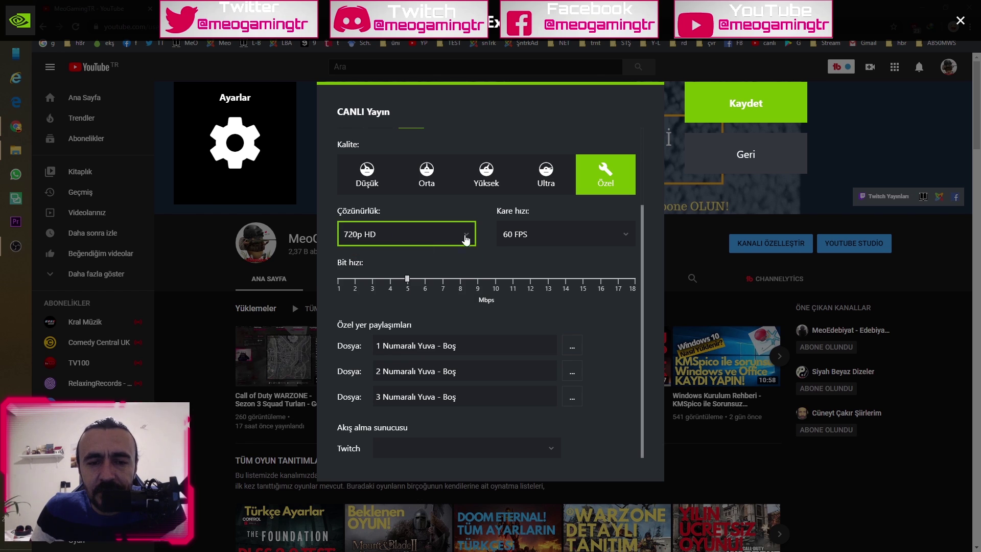
scroll(510, 258, "up", 3)
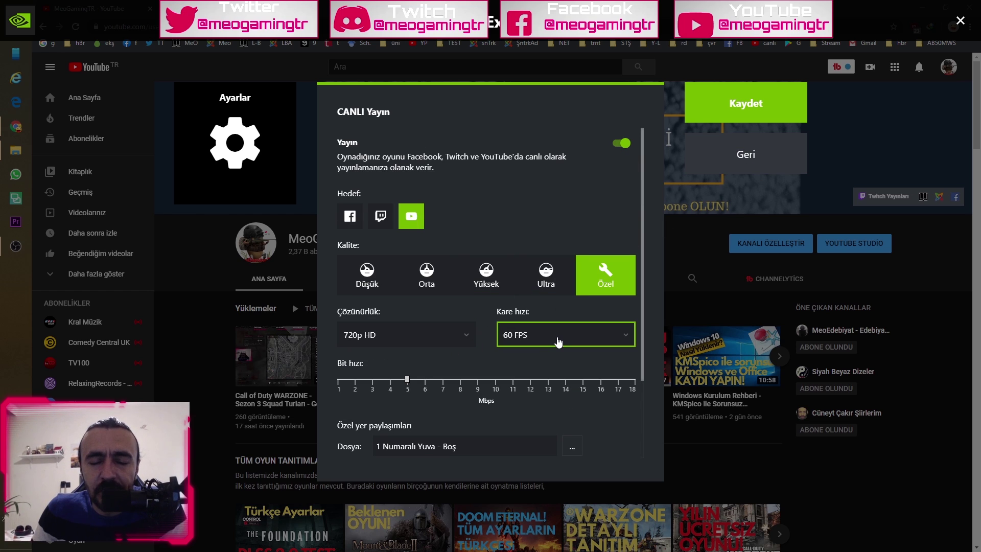
left_click(394, 381)
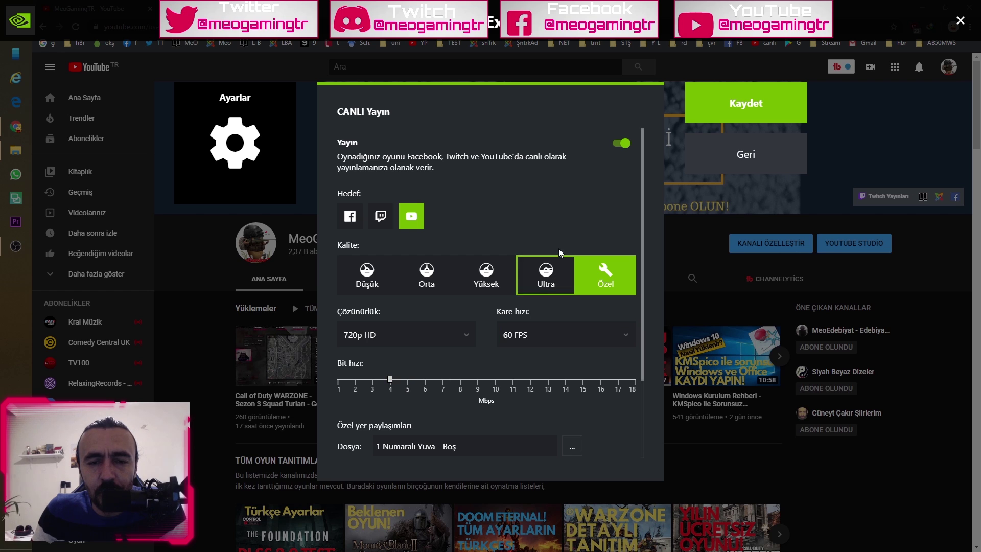
left_click(736, 164)
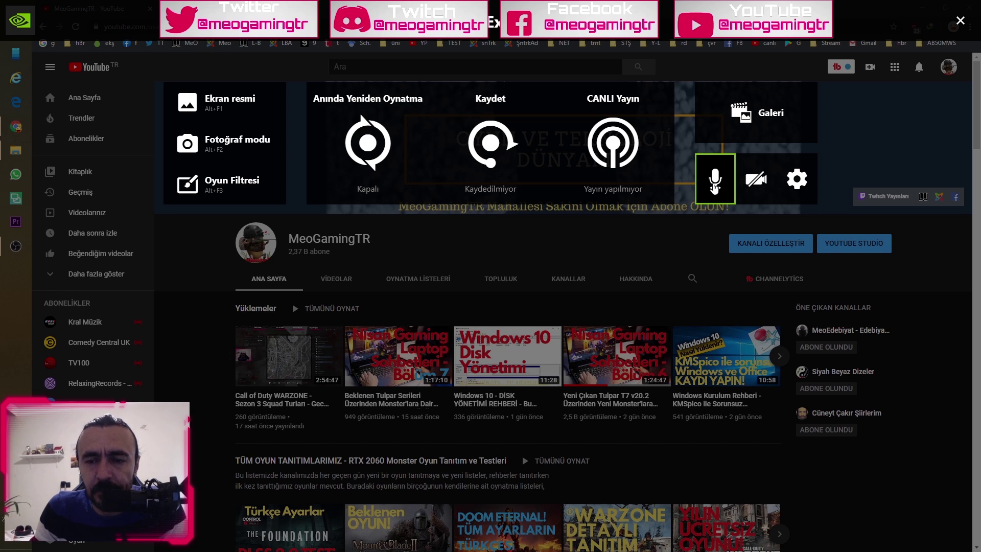
Step: Turn the microphone off in the overlay and open the camera options
left_click(715, 185)
left_click(732, 261)
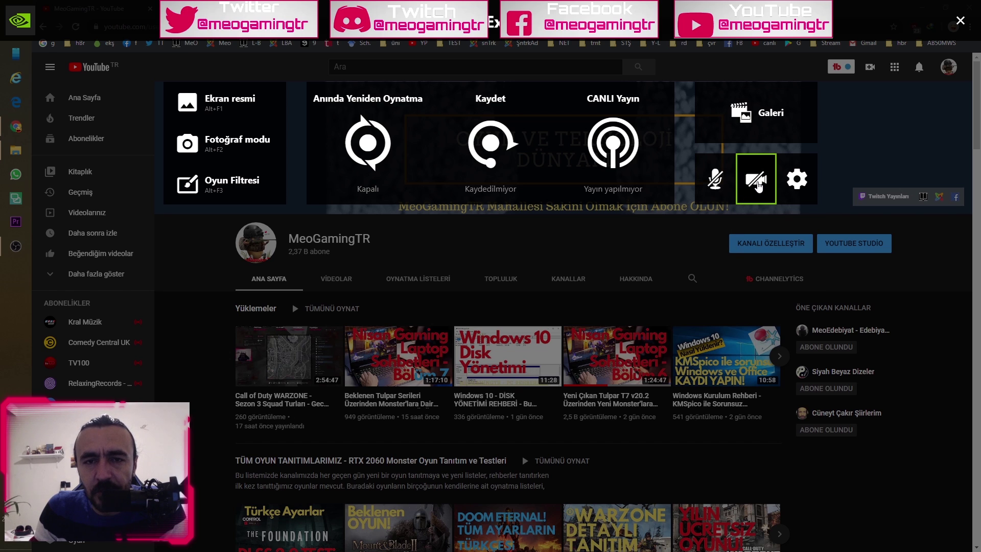
left_click(759, 187)
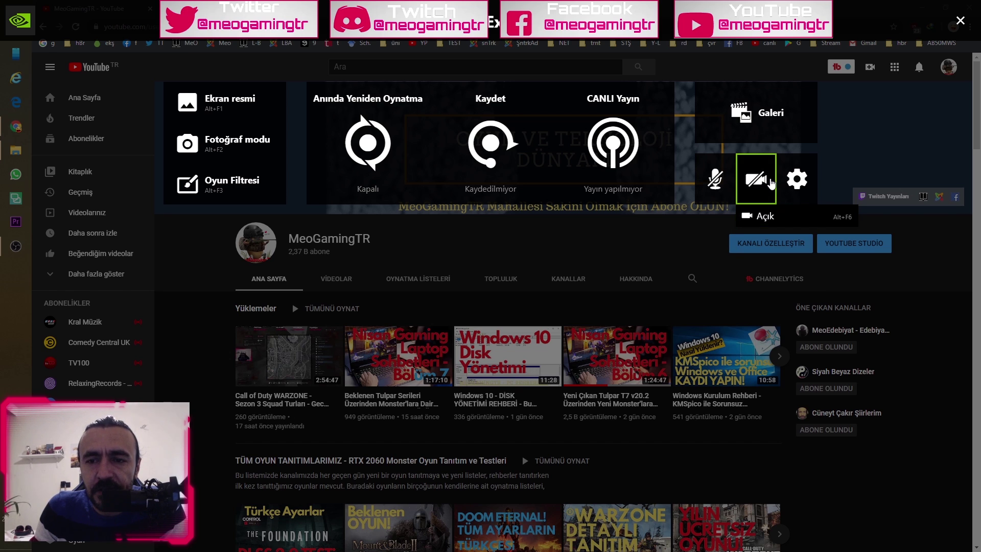
Step: Open the HUD layout settings and examine the position options for the camera and the status indicator
left_click(791, 179)
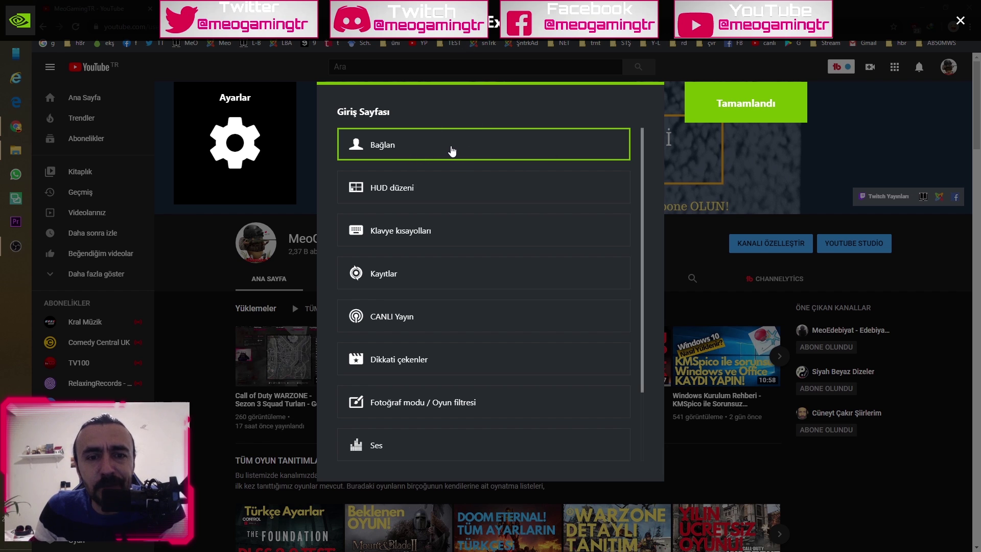
left_click(439, 180)
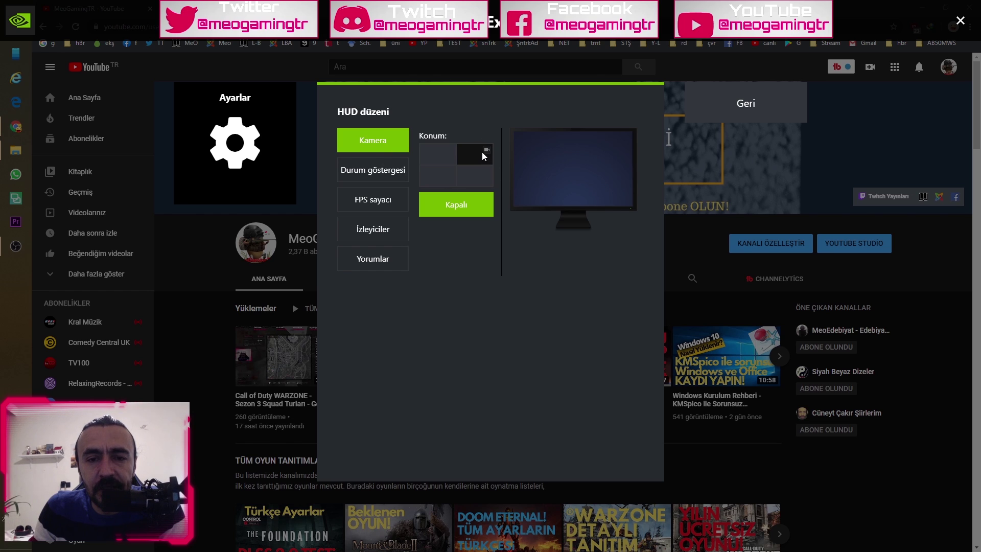
left_click(373, 177)
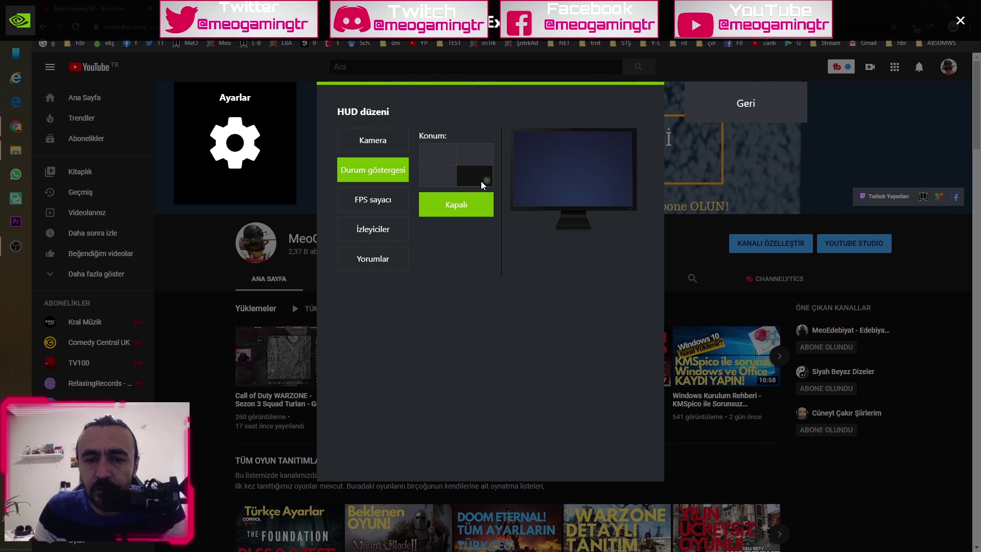
Step: Place the FPS counter in the upper-left corner of the HUD layout and switch it back off
left_click(373, 198)
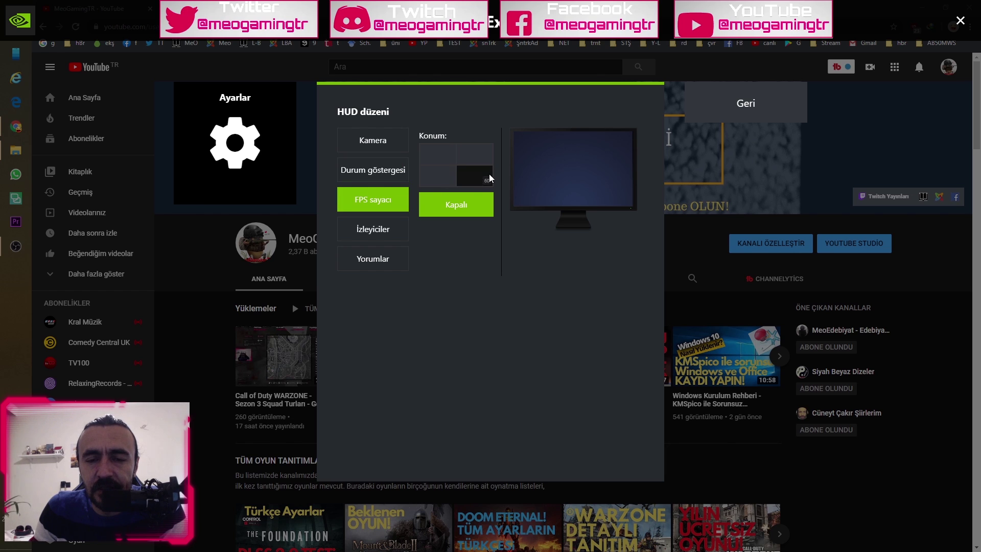
left_click(440, 155)
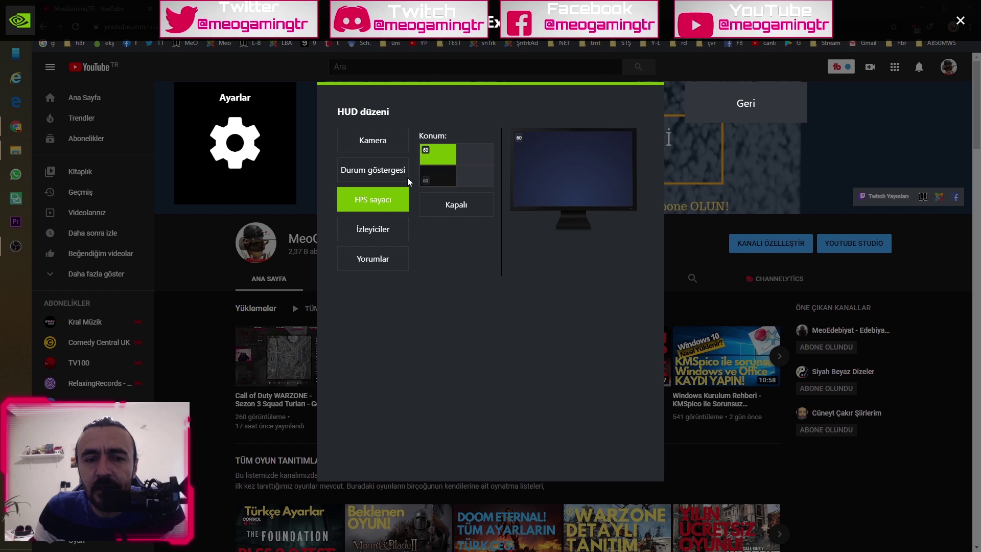
left_click(456, 207)
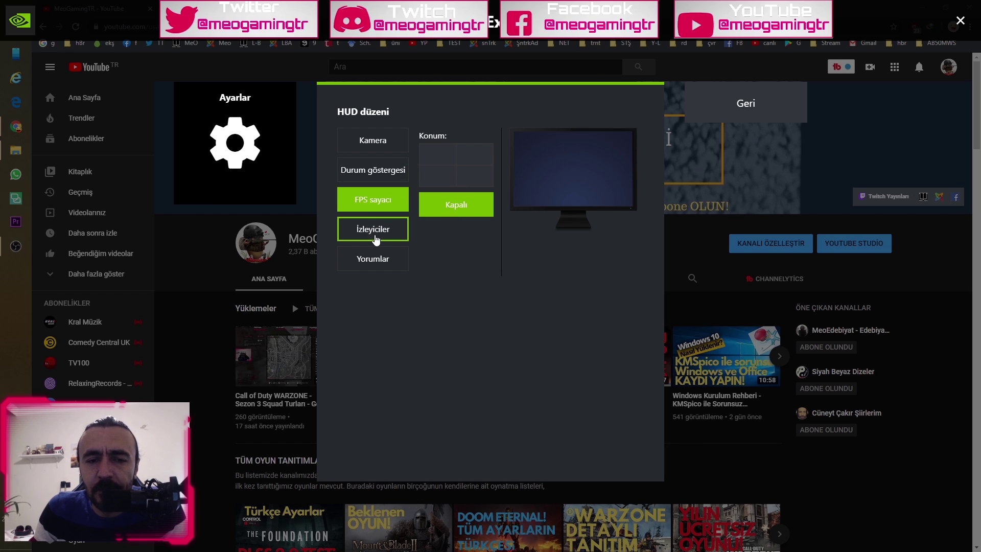
Step: Place the viewer counter in the upper-right corner and the comments in the lower-right corner of the HUD layout
left_click(373, 233)
left_click(477, 151)
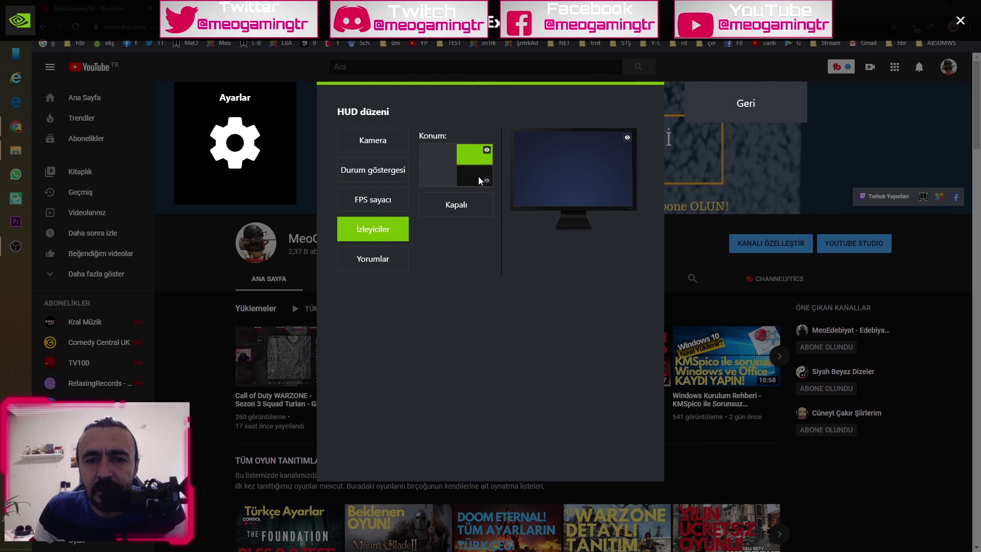
left_click(378, 258)
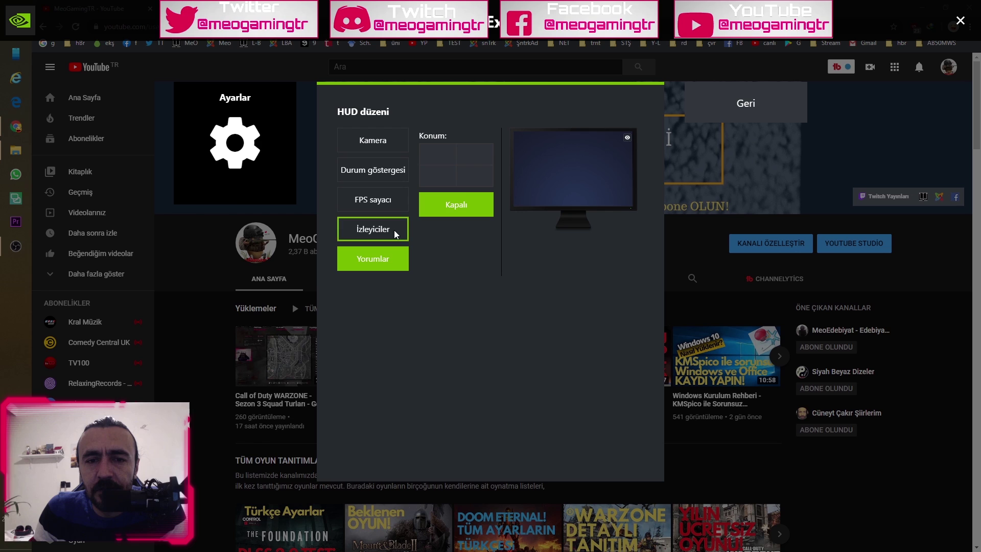
left_click(476, 154)
left_click(477, 179)
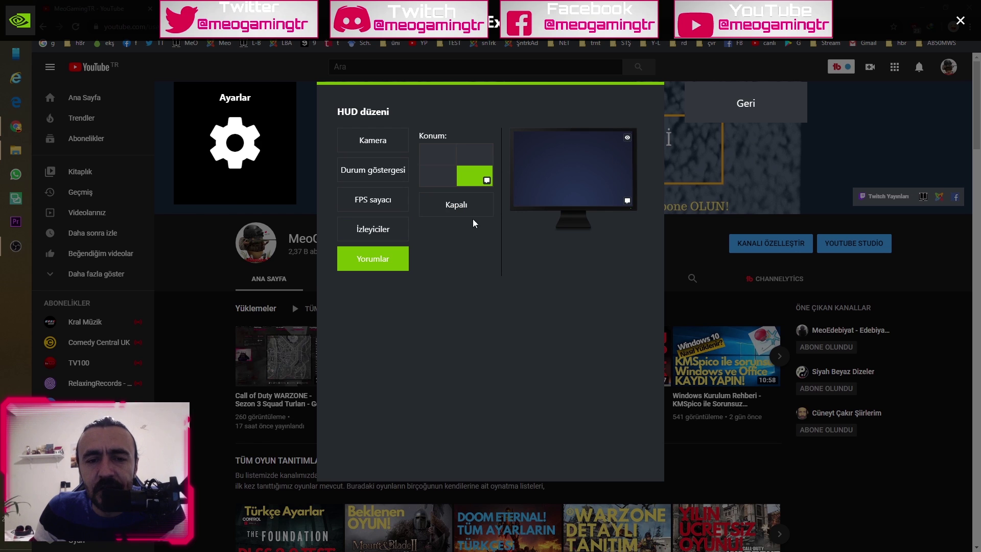
Step: Switch off the comments and viewer counter overlays and leave the HUD layout settings
left_click(450, 207)
left_click(394, 229)
left_click(462, 209)
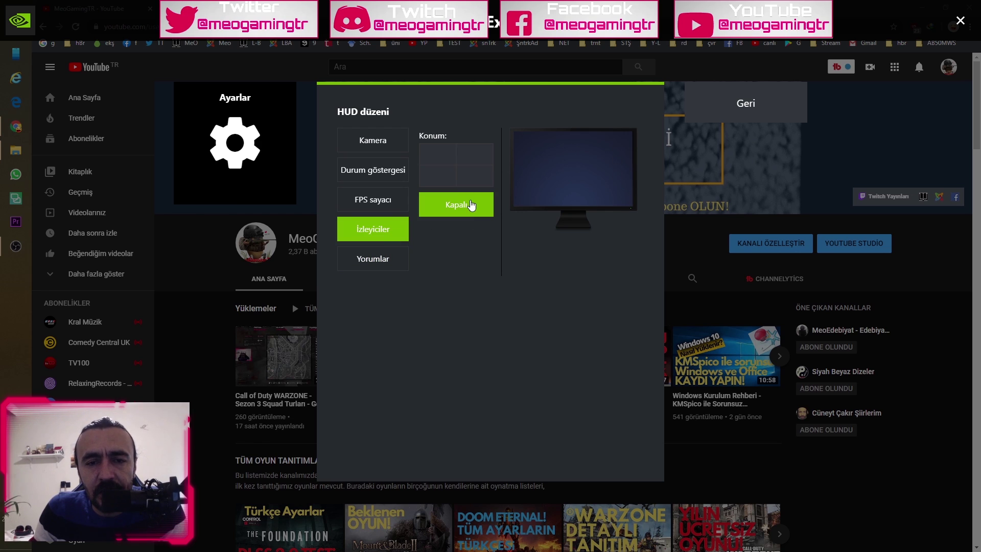
left_click(735, 100)
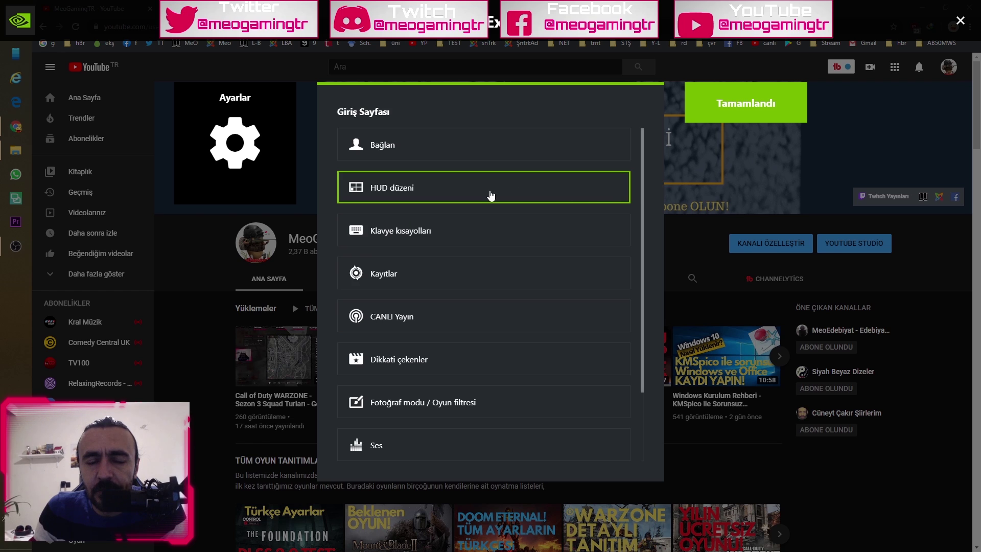
Step: Review the recording folder locations and the highlights capture and storage settings
left_click(429, 265)
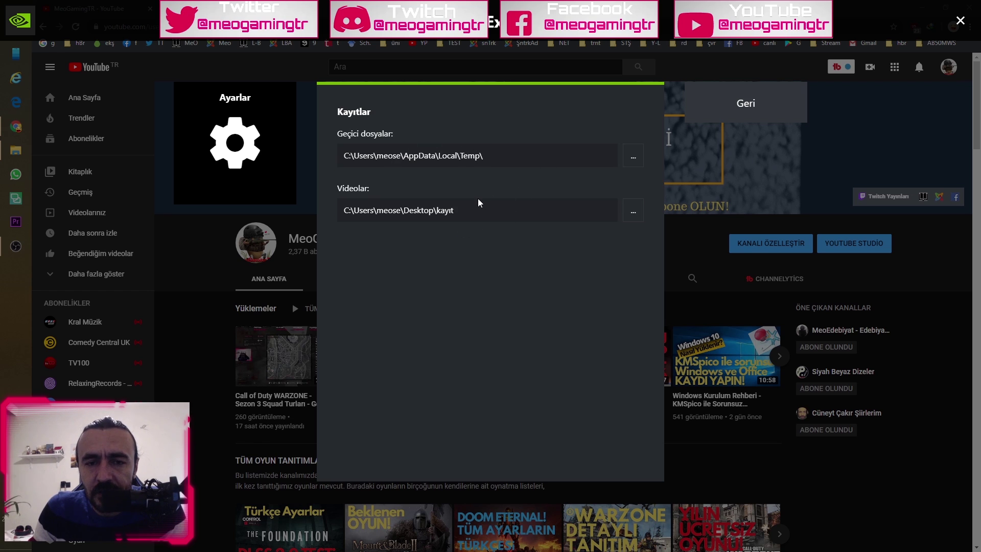
left_click(731, 107)
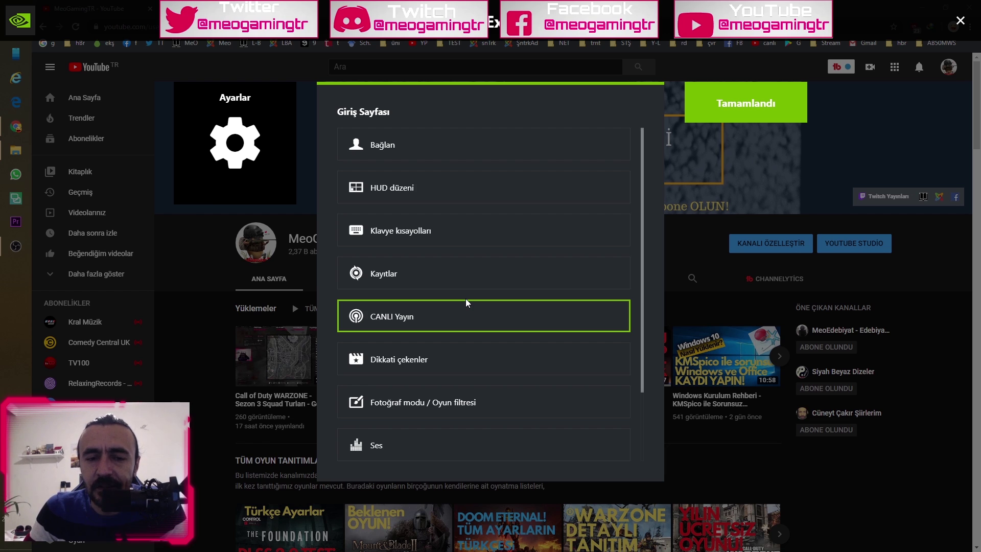
left_click(429, 359)
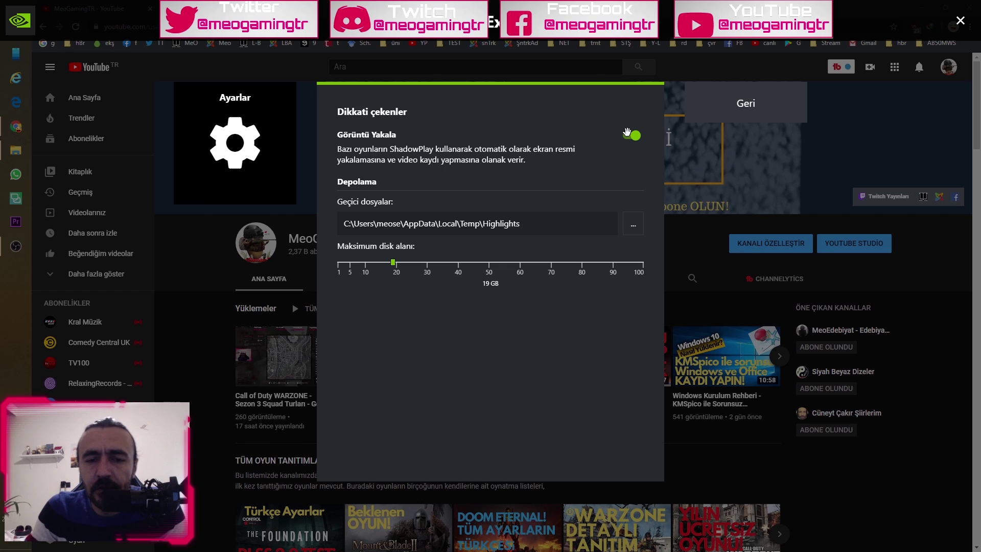
left_click(736, 106)
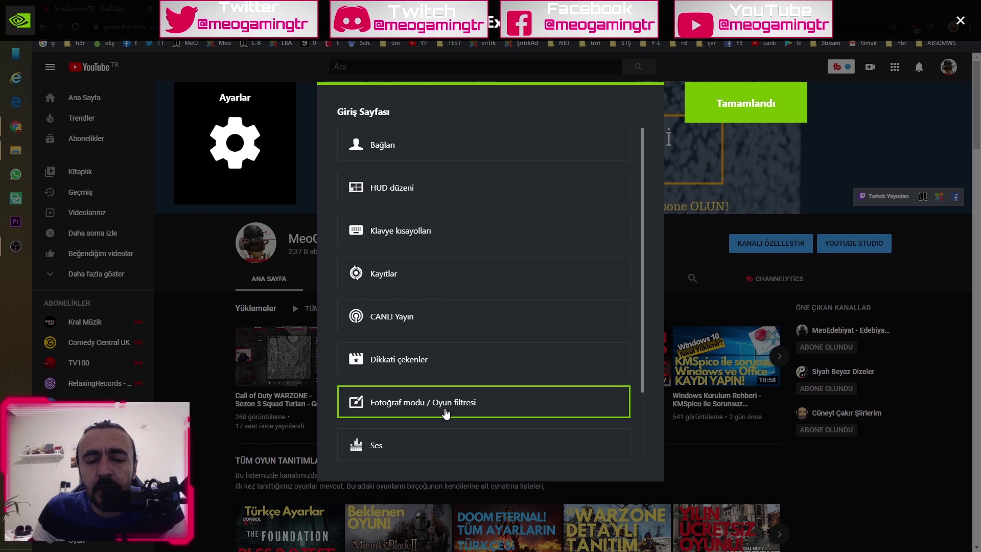
Step: In the audio settings, set the system sounds volume to about 49 percent and the microphone volume to about 86 percent
scroll(455, 368, "down", 2)
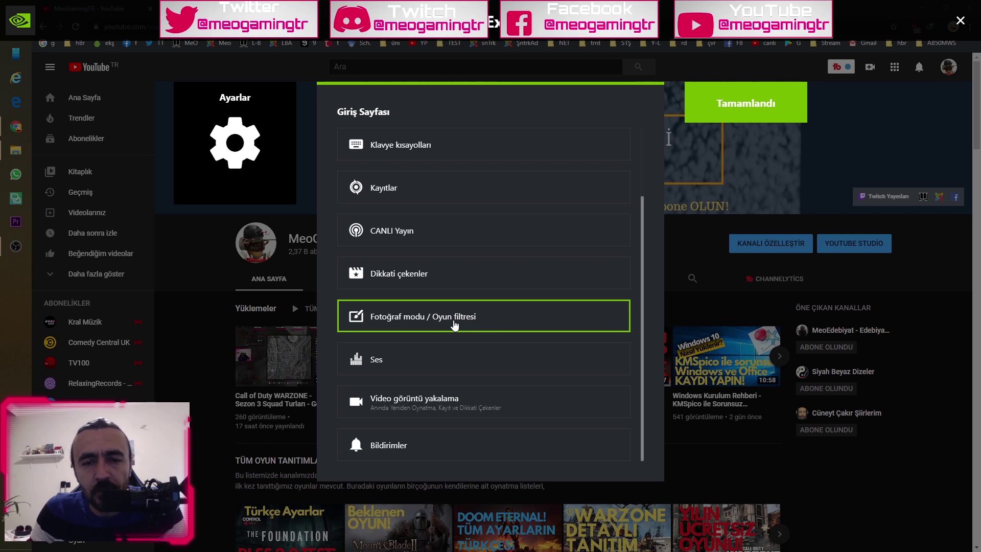
left_click(439, 360)
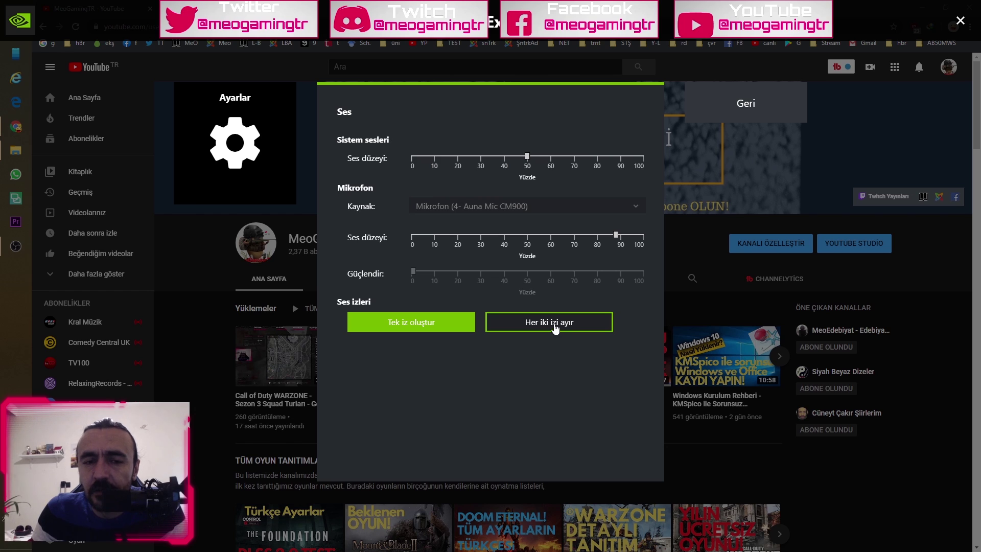
mouse_move(528, 157)
left_mouse_down()
mouse_move(502, 158)
mouse_move(526, 160)
left_mouse_up()
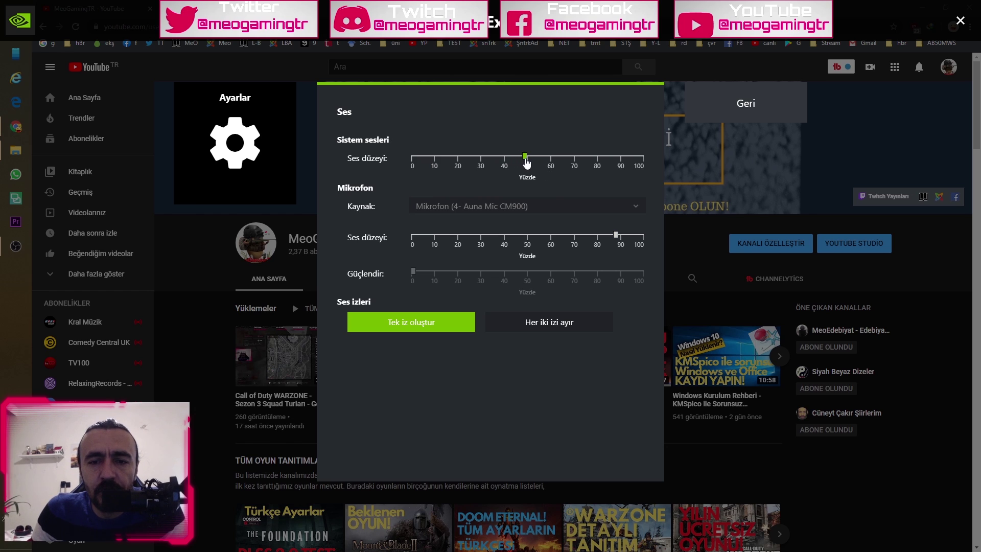
left_click_drag(610, 244, 613, 241)
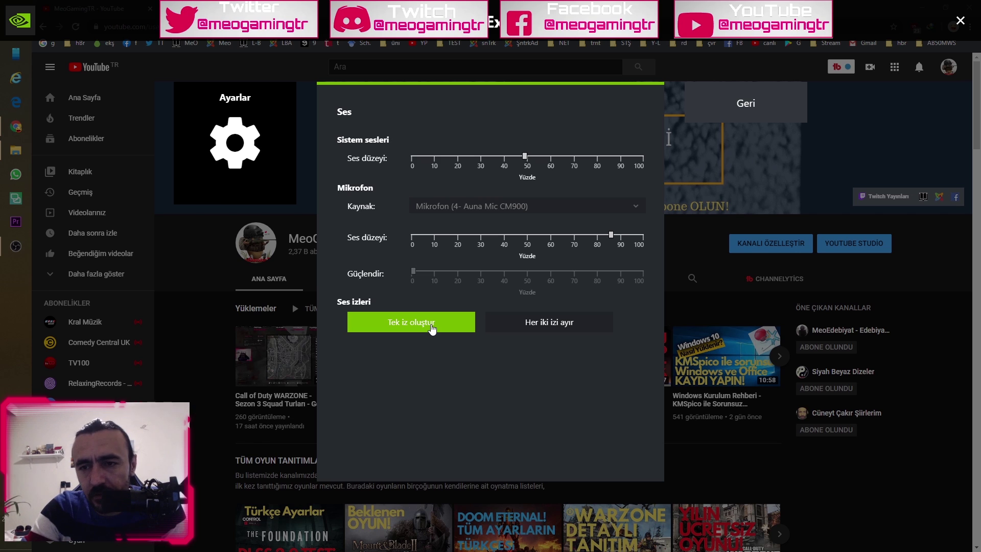
Step: Try separating both audio tracks and return to creating a single track
left_click(541, 322)
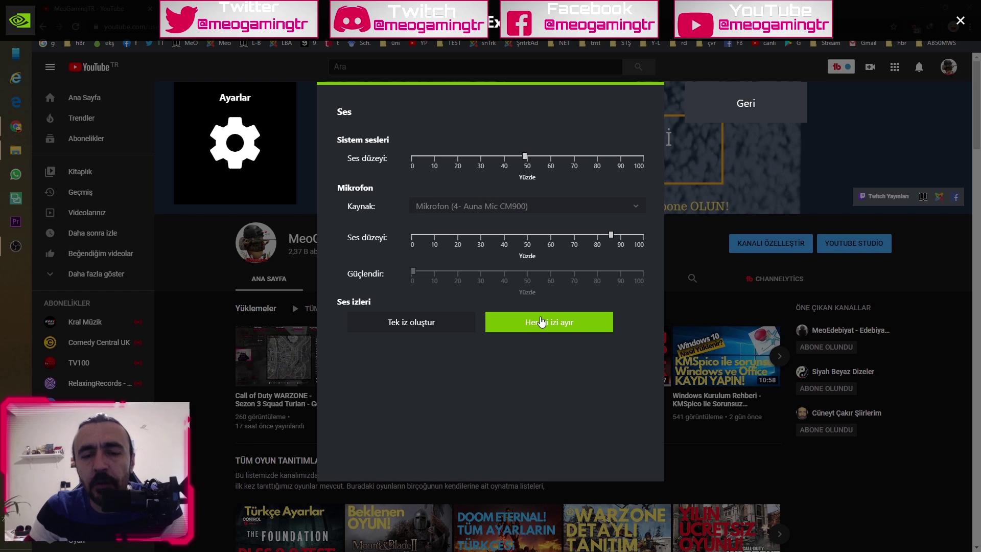
left_click(438, 326)
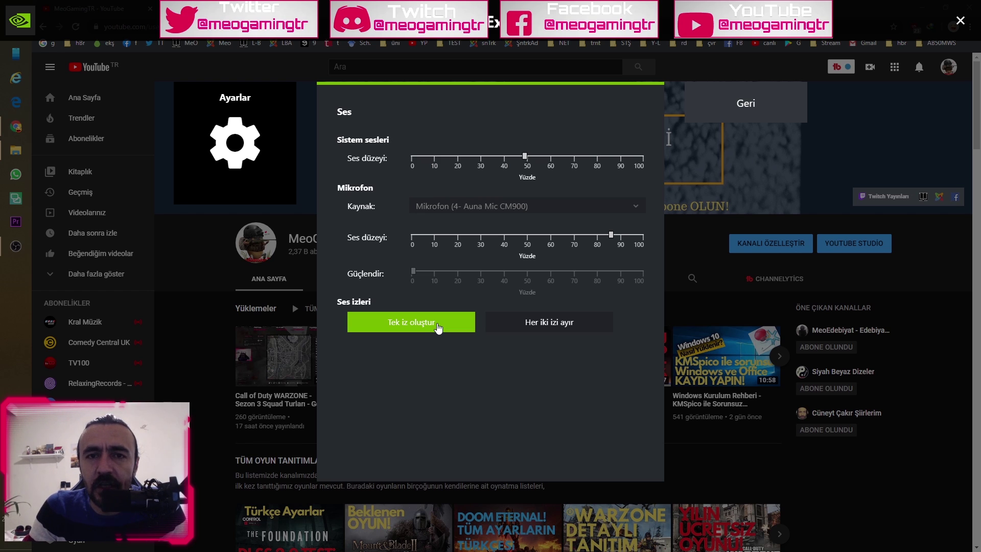
Step: Set the system sounds volume to 50 percent and the microphone volume to about 80 percent, and leave the audio settings
left_click_drag(525, 156, 515, 157)
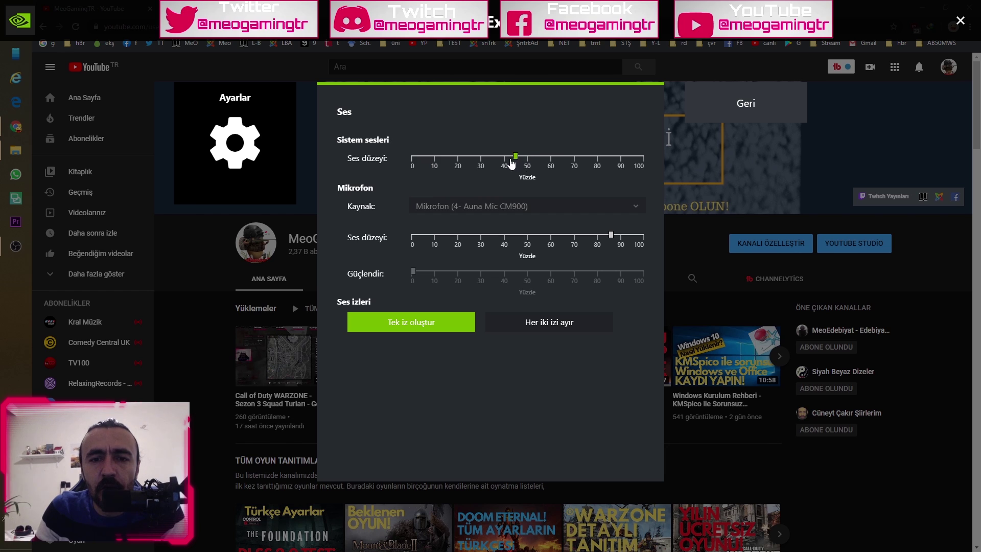
left_click(526, 160)
mouse_move(612, 234)
left_mouse_down()
mouse_move(621, 241)
mouse_move(601, 241)
left_mouse_up()
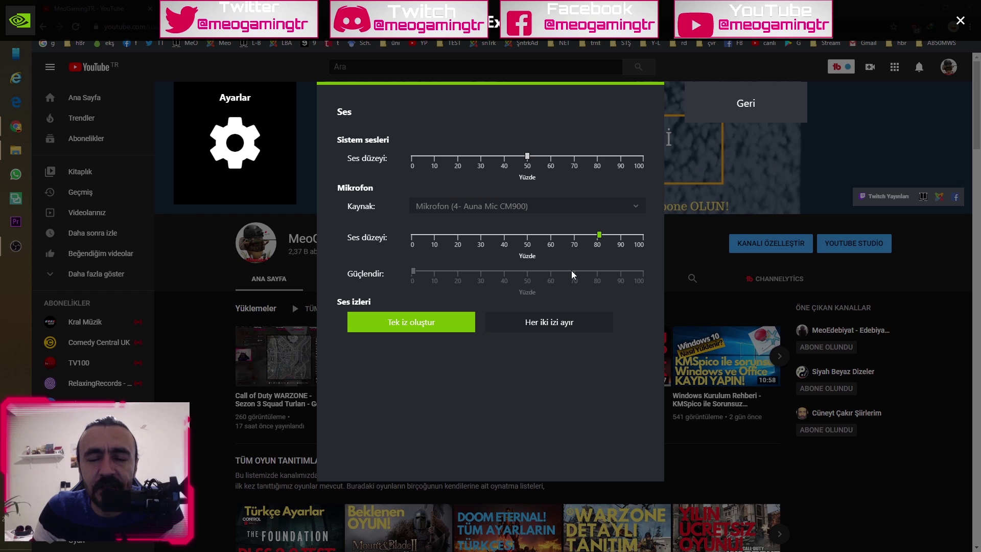
left_click(756, 105)
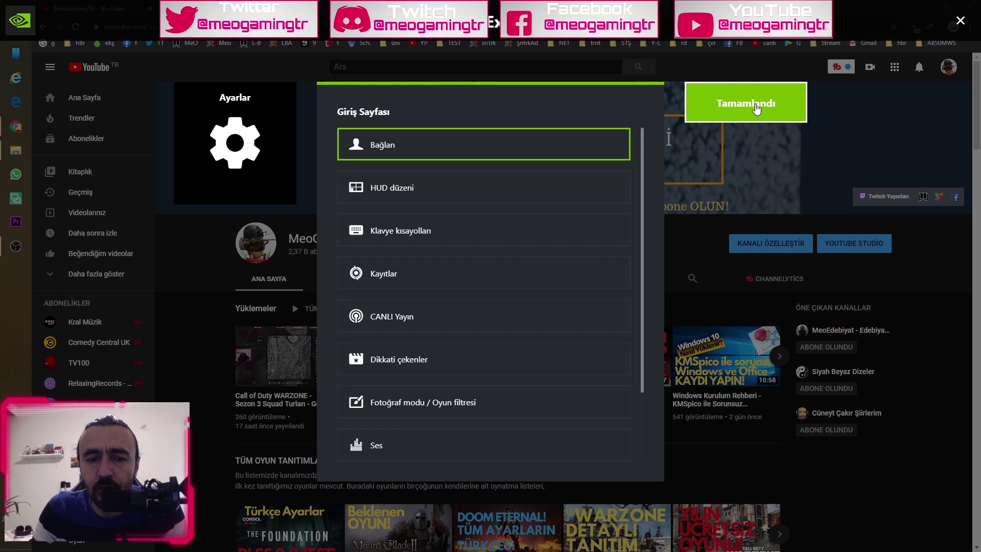
Step: Look over the remaining settings categories down to notifications and return to the main overlay
scroll(481, 368, "down", 2)
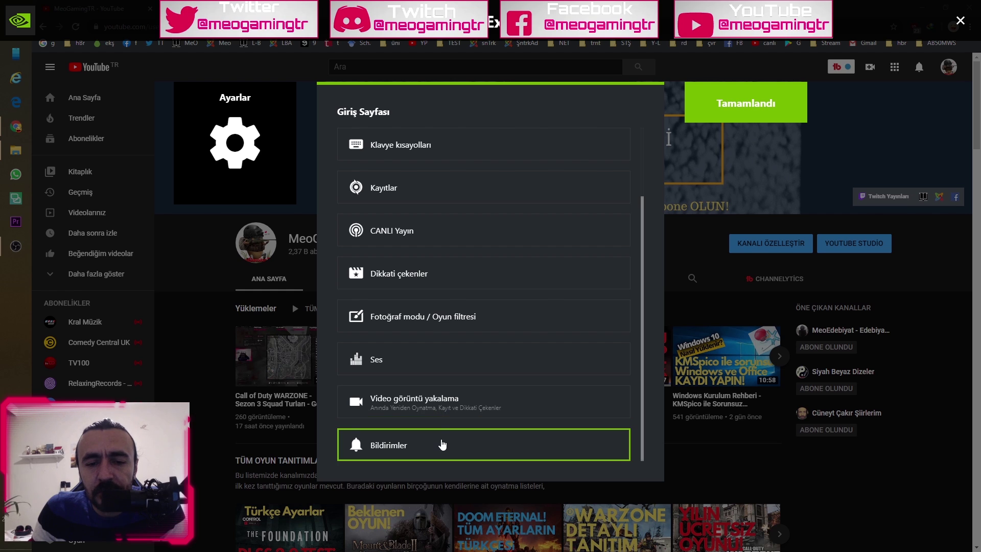
scroll(562, 194, "up", 2)
left_click(740, 106)
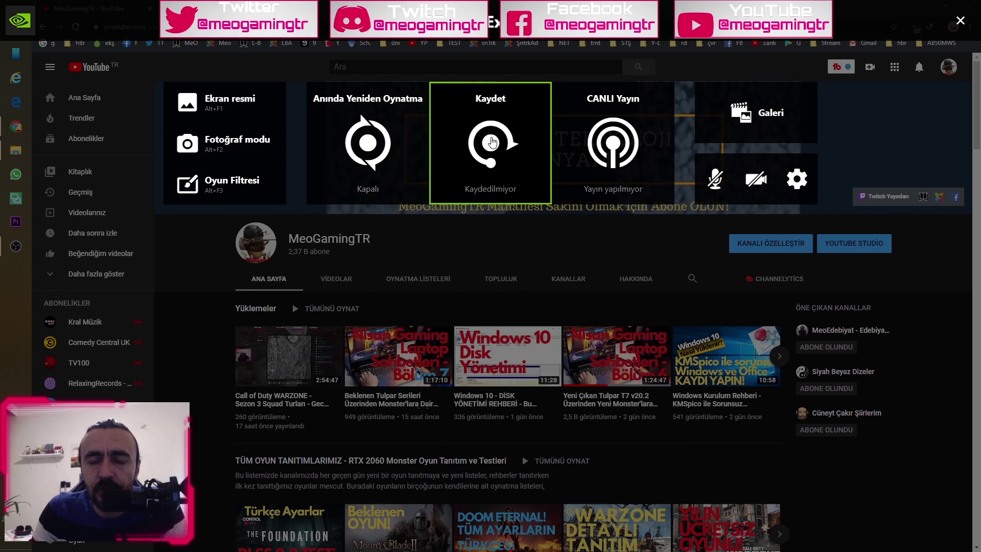
Step: Look over the start and settings options of the overlay's Record and Live Broadcast functions, and close the overlay
left_click(492, 143)
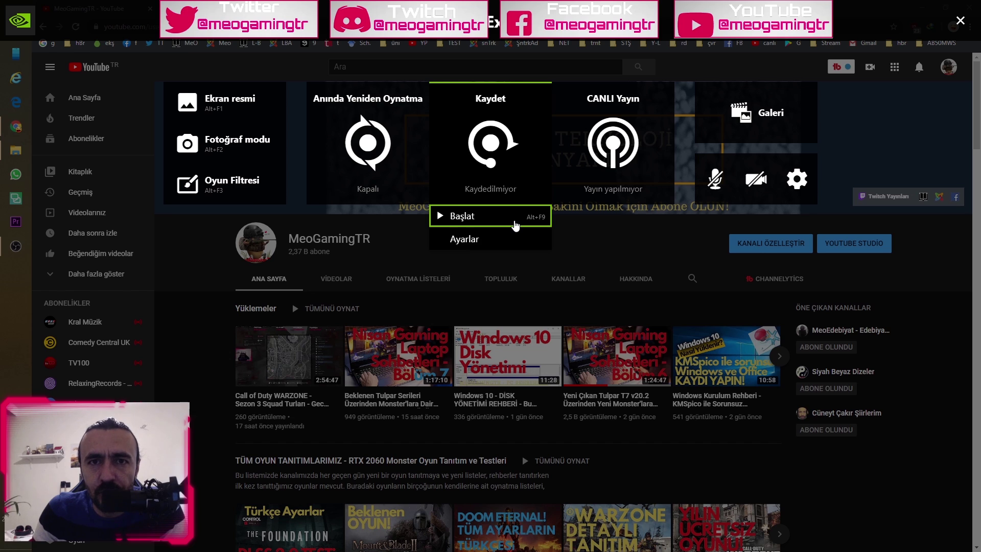
left_click(606, 197)
left_click(606, 196)
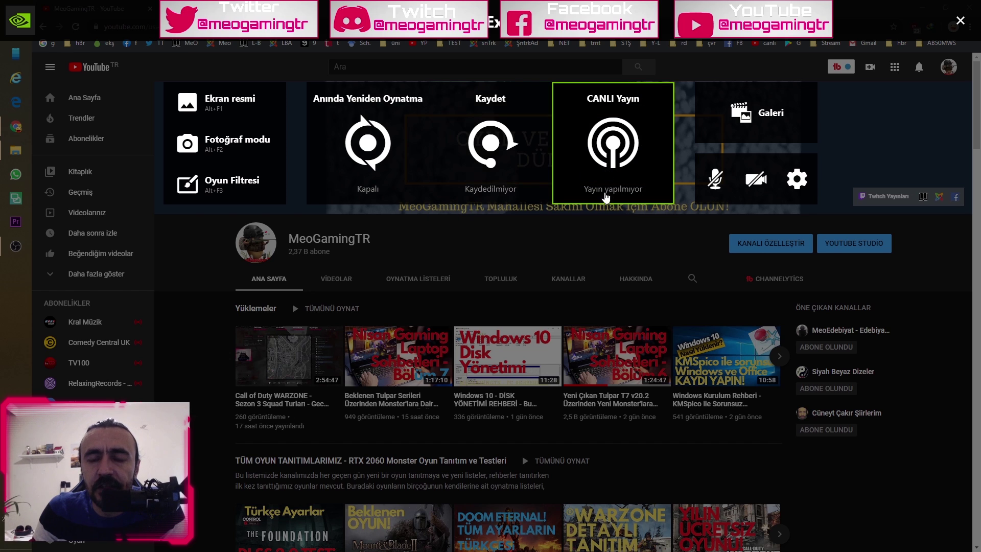
left_click(615, 184)
left_click(512, 178)
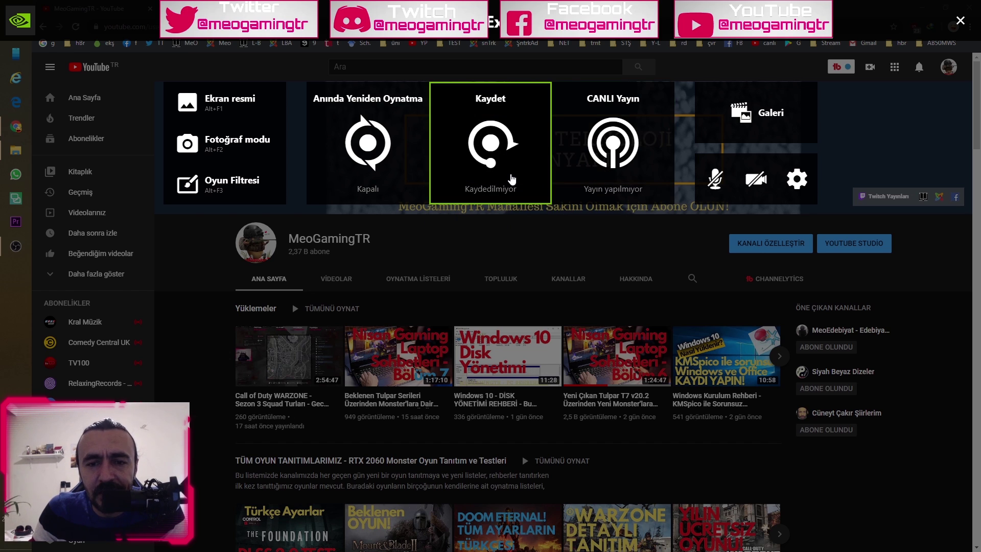
left_click(509, 182)
left_click(623, 185)
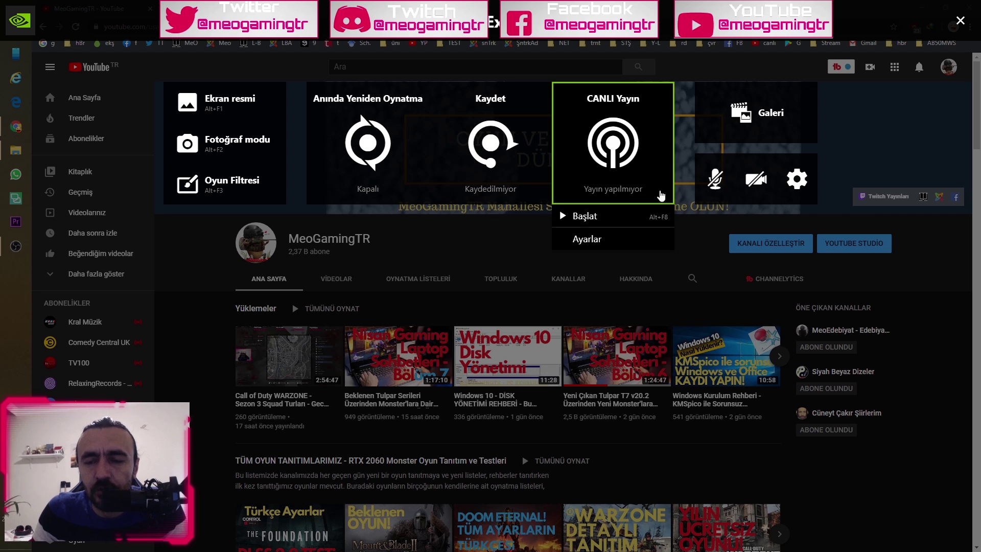
left_click(960, 20)
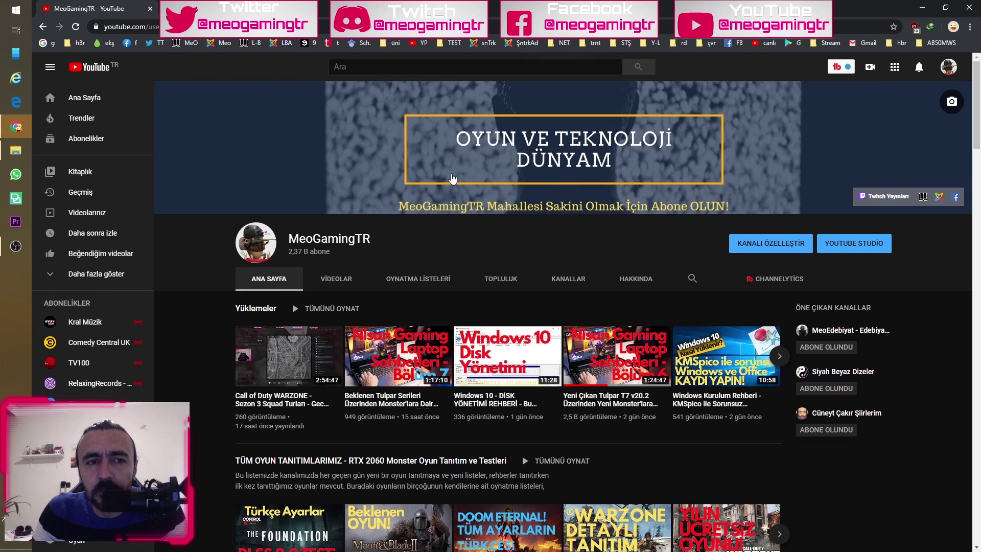
Step: Minimize the browser, show the NVIDIA overlay over the desktop twice and close it each time
left_click(16, 127)
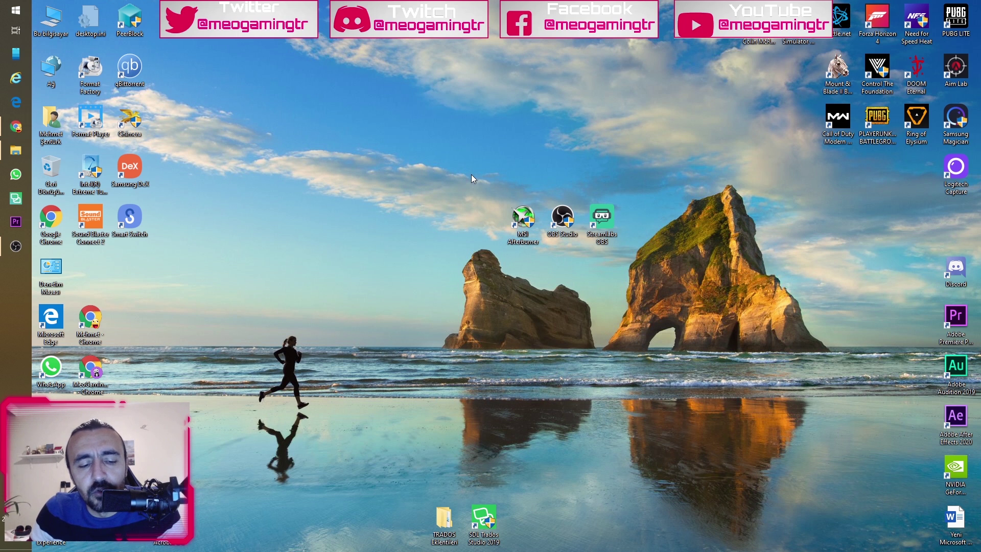
key("alt+z")
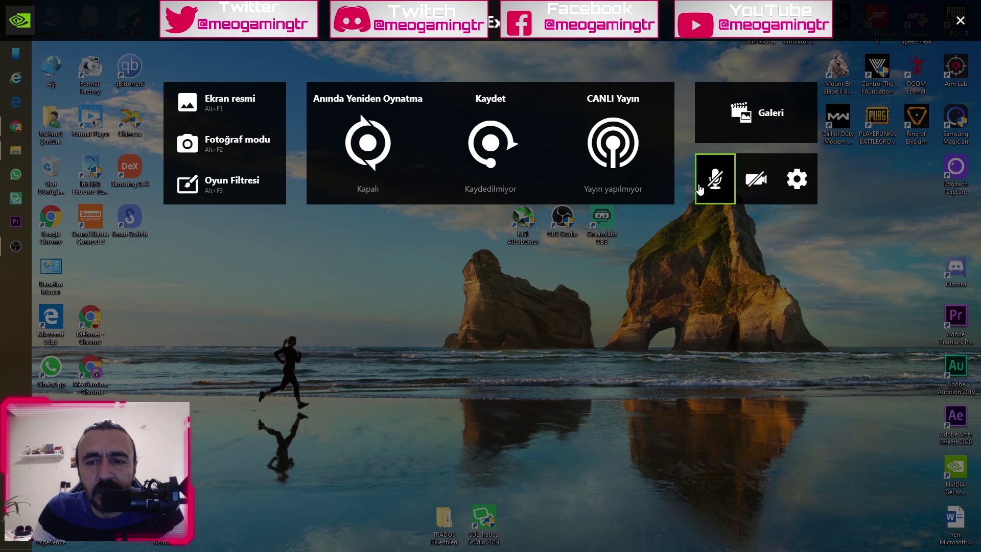
left_click(960, 20)
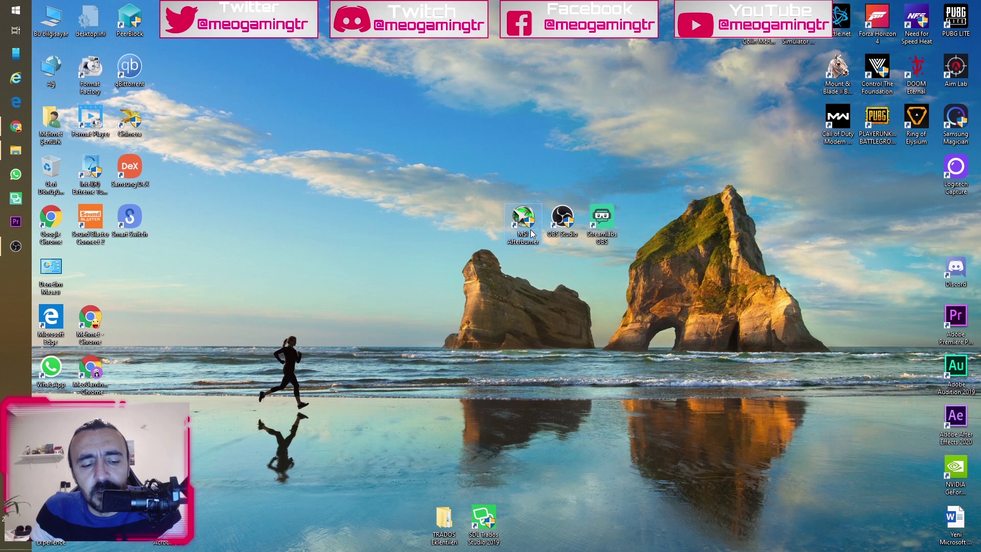
key("alt+z")
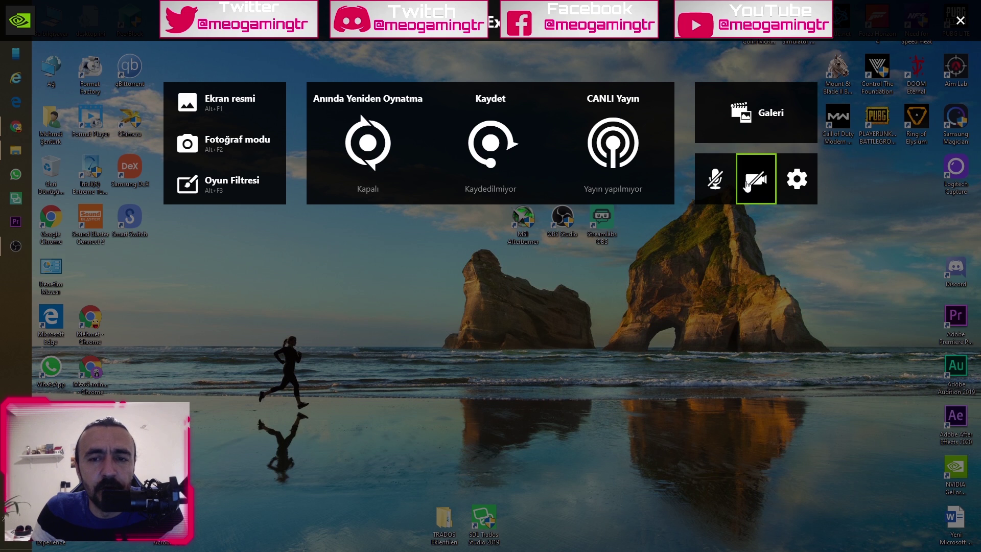
left_click(960, 22)
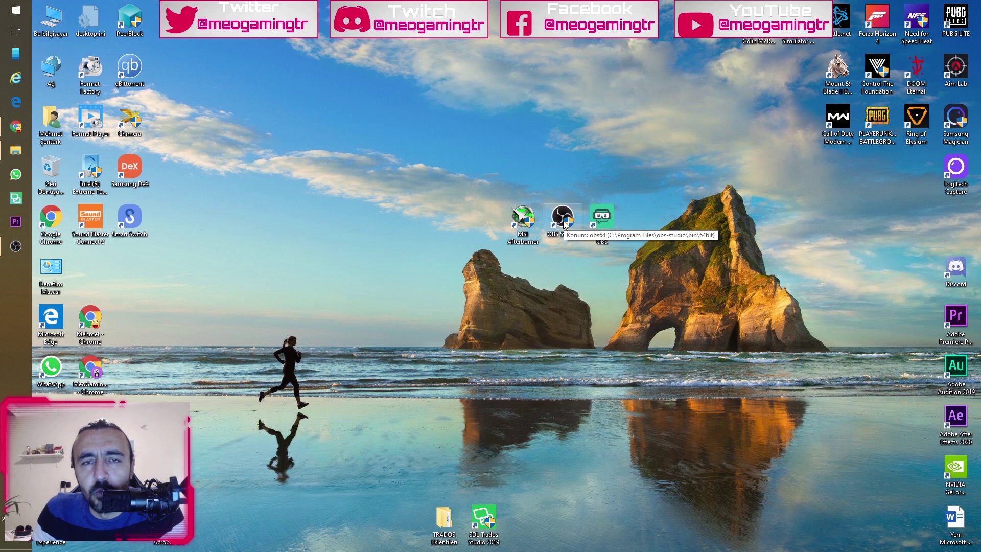
Step: Briefly show the OBS window and move the OBS Studio desktop shortcut one row above the MSI Afterburner and Streamlabs OBS shortcuts
left_click(22, 245)
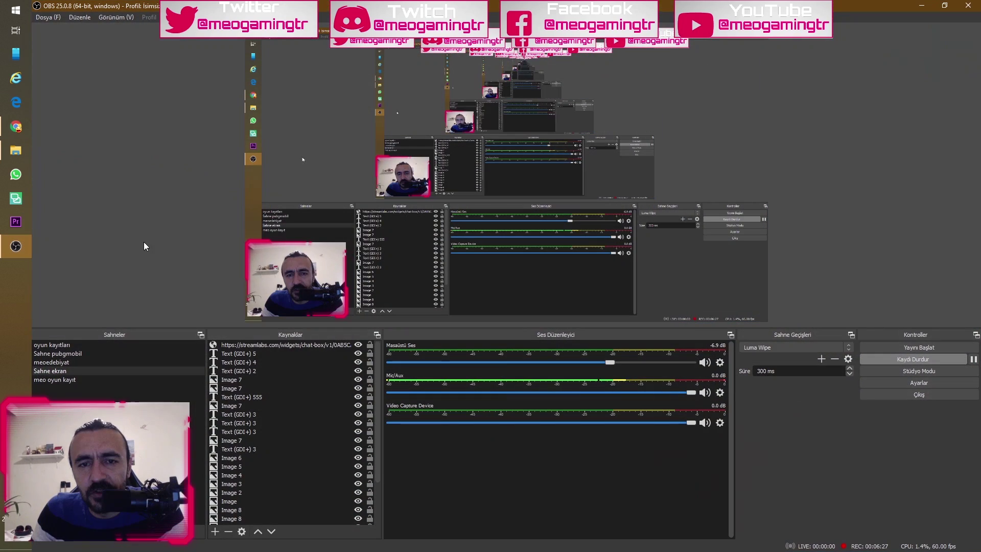
left_click(18, 247)
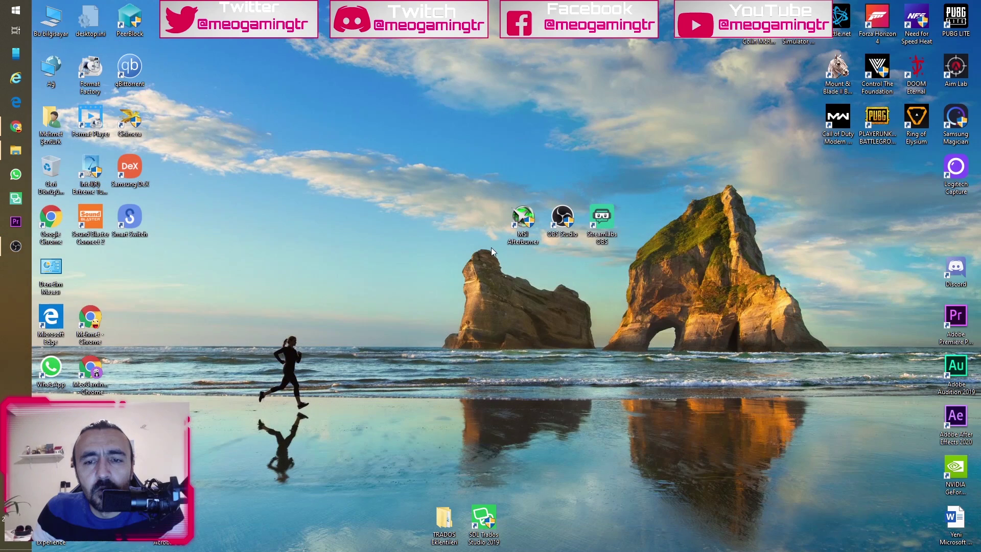
left_click(600, 225)
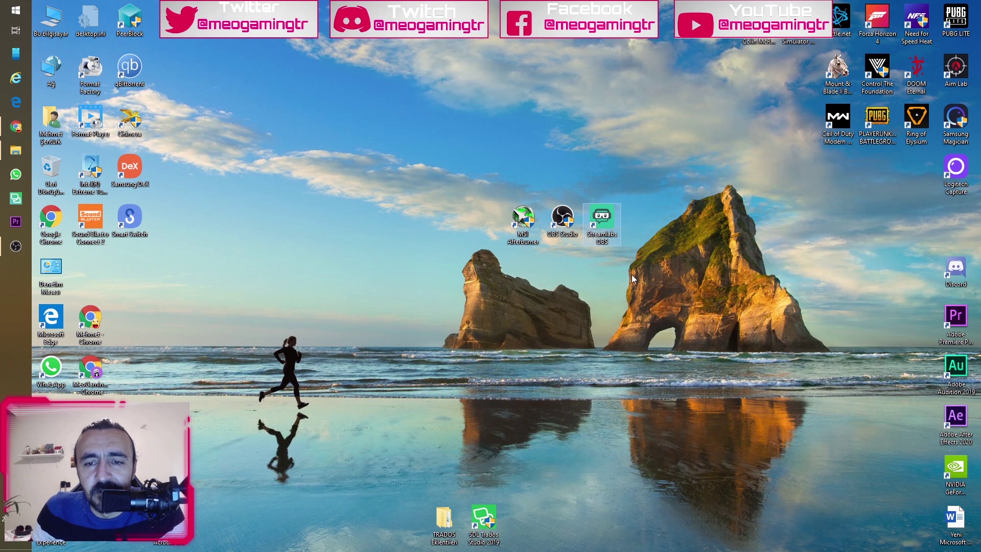
left_click(579, 283)
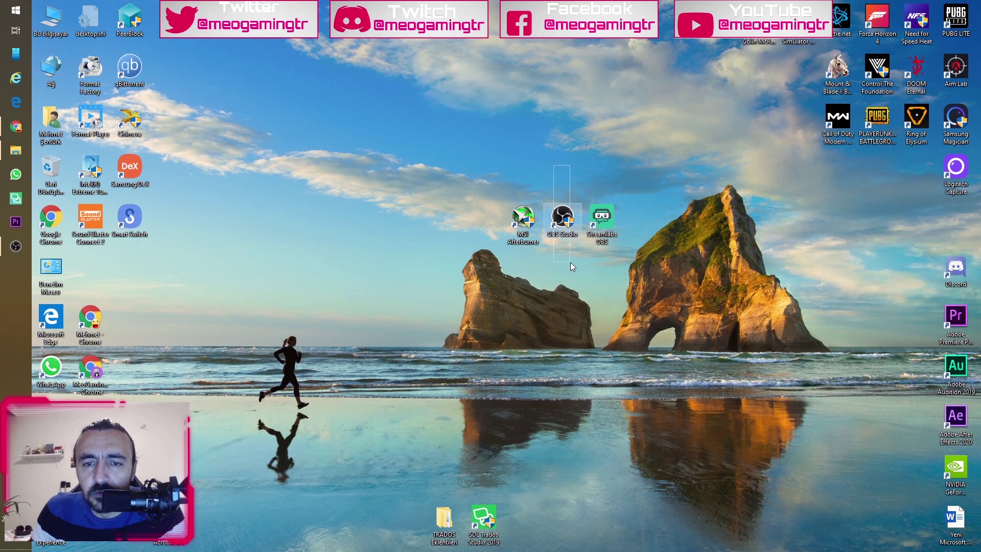
left_click_drag(562, 168, 562, 169)
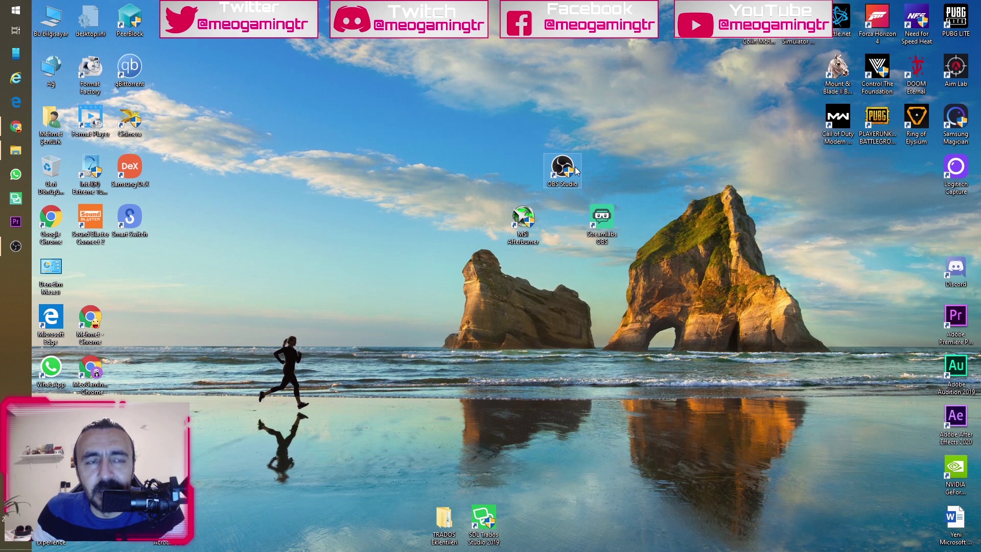
left_click(608, 225)
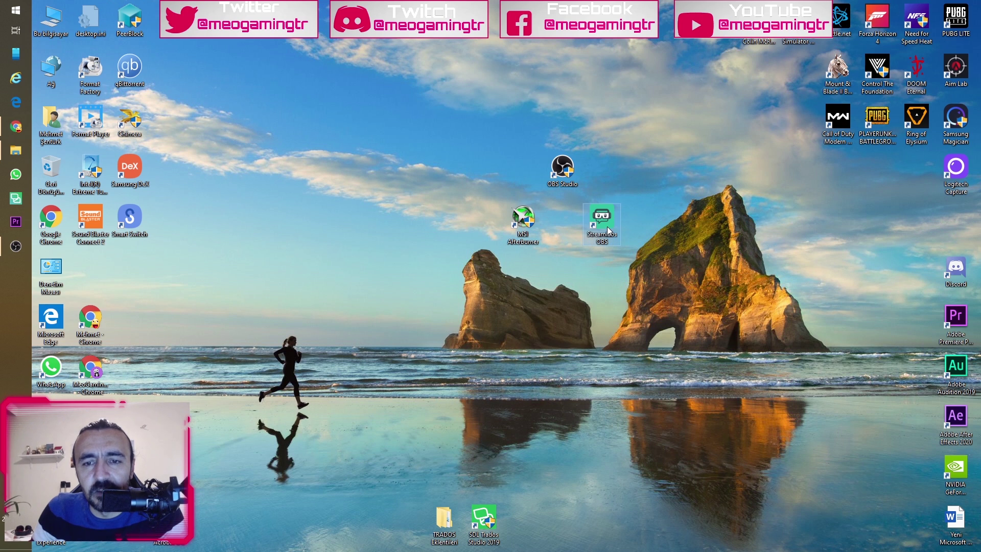
Step: Switch to OBS Studio, look through the current scene's sources to the end of the list and select Window Capture 2
left_click(16, 247)
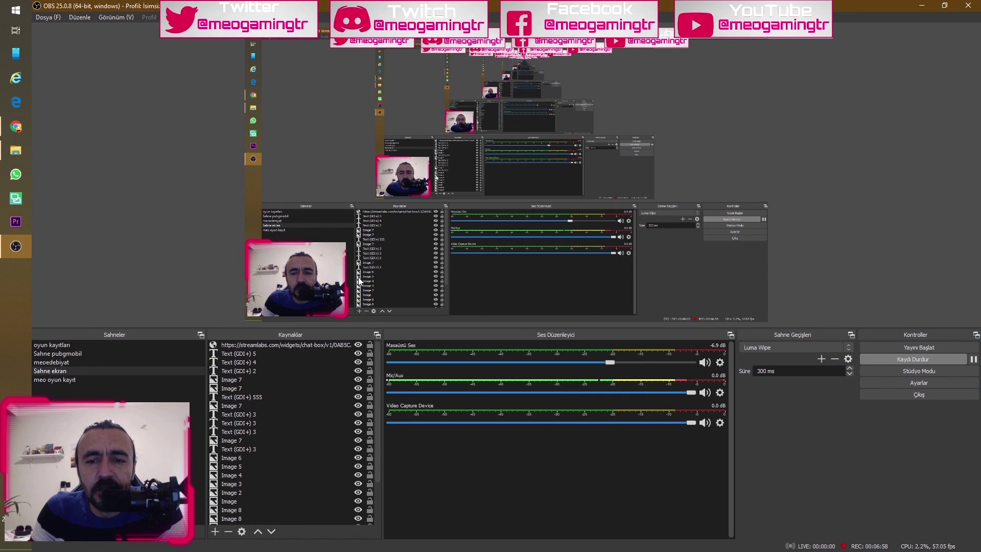
scroll(284, 486, "down", 2)
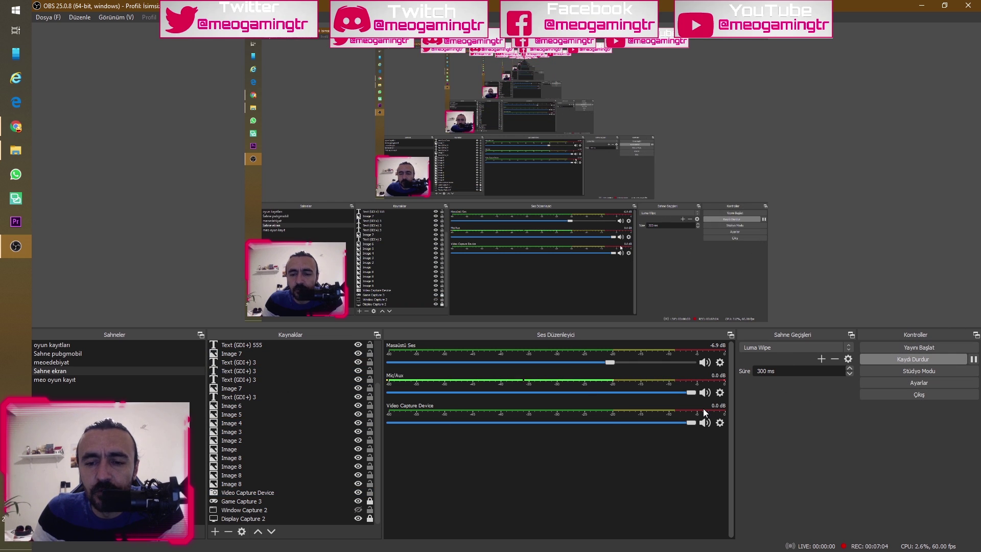
left_click(299, 510)
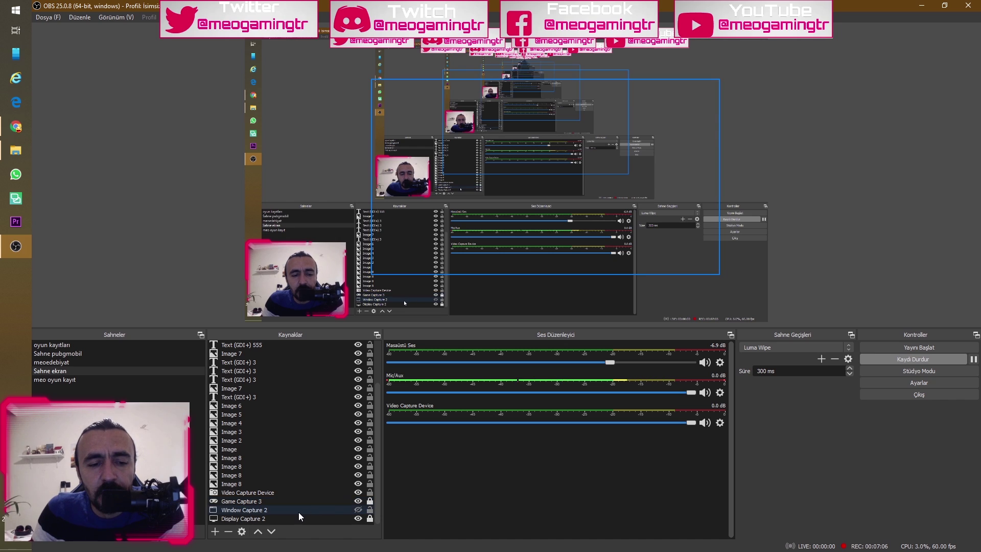
Step: Disable the OBS preview and enable it again
right_click(805, 186)
left_click(798, 198)
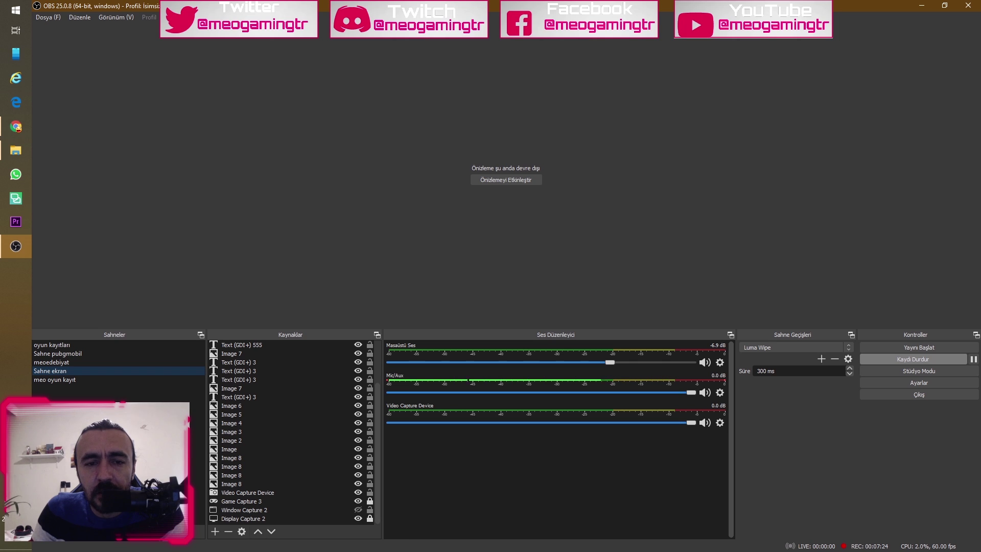
left_click(492, 181)
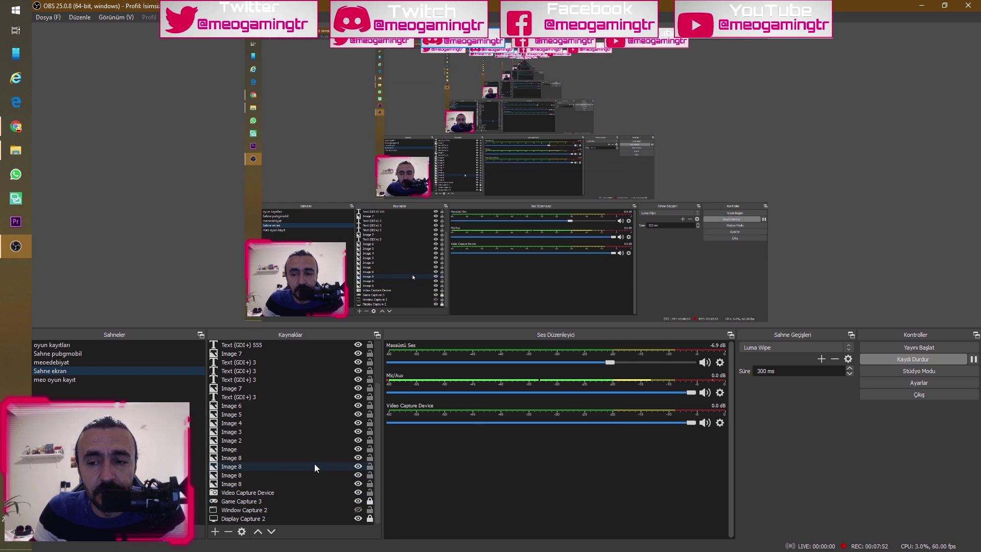
Step: Examine the source types that can be added to the scene, using the browser window as an example, without adding one
left_click(215, 531)
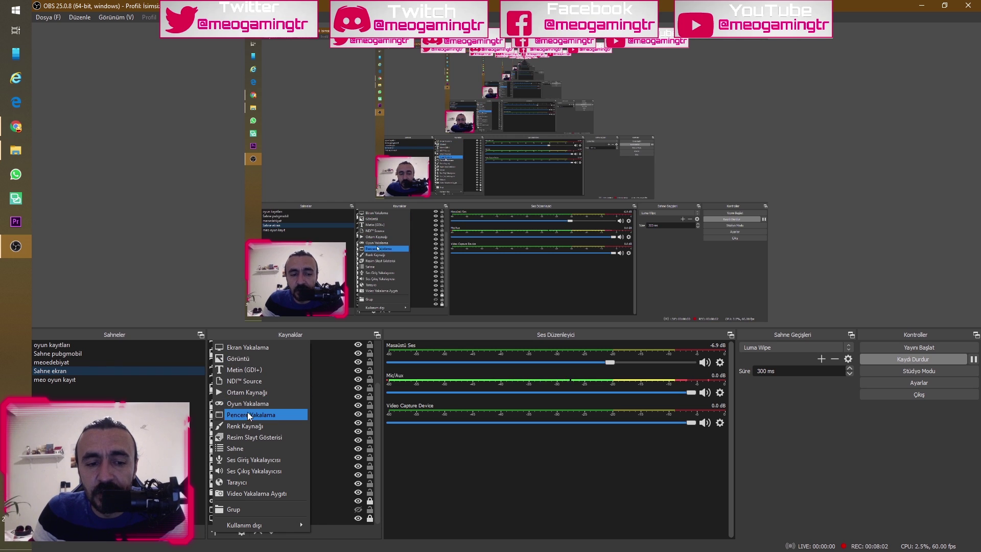
left_click(214, 532)
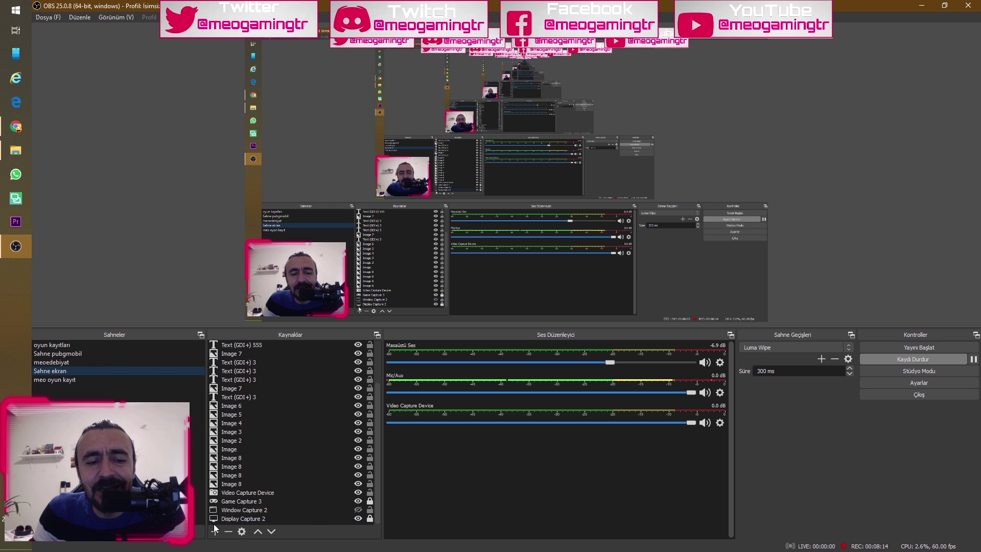
left_click(214, 532)
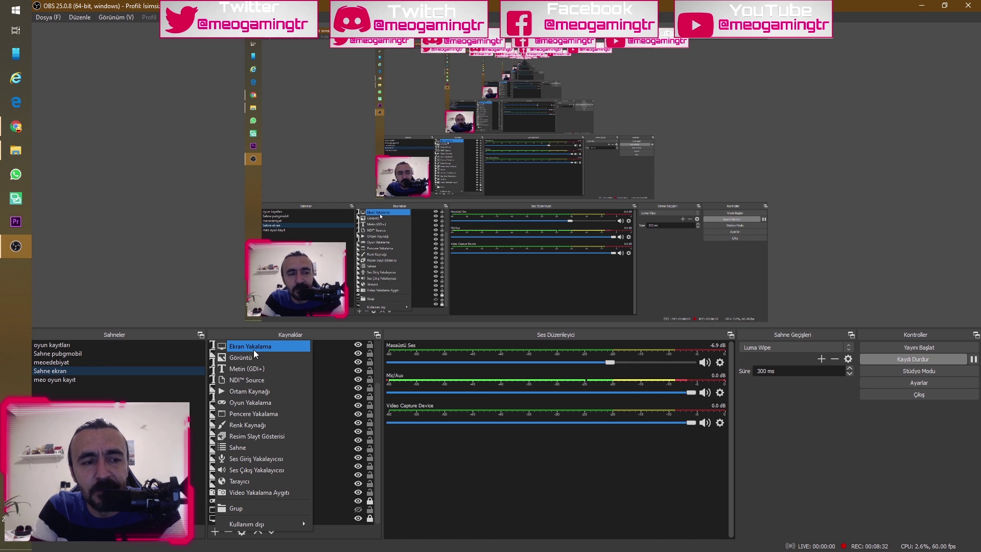
left_click(16, 127)
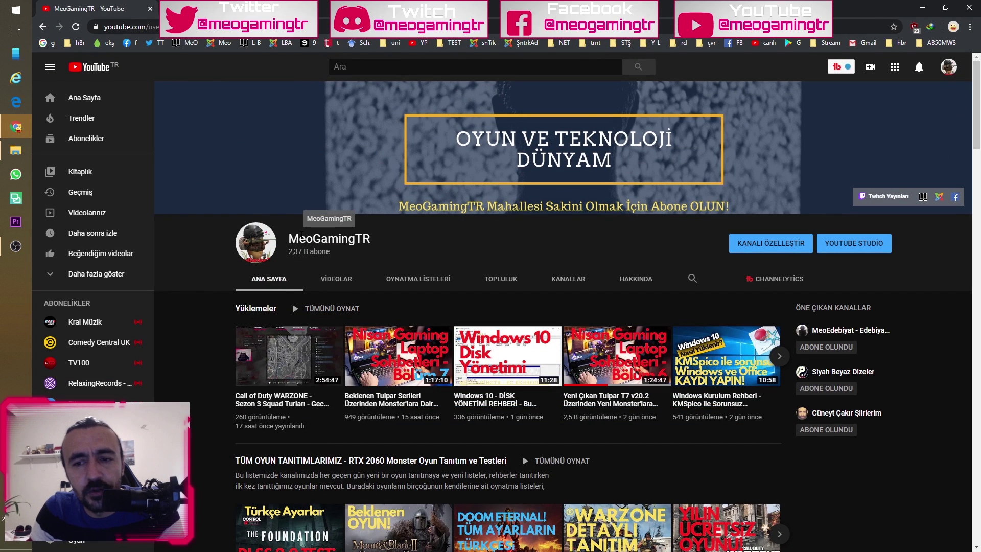
left_click(16, 246)
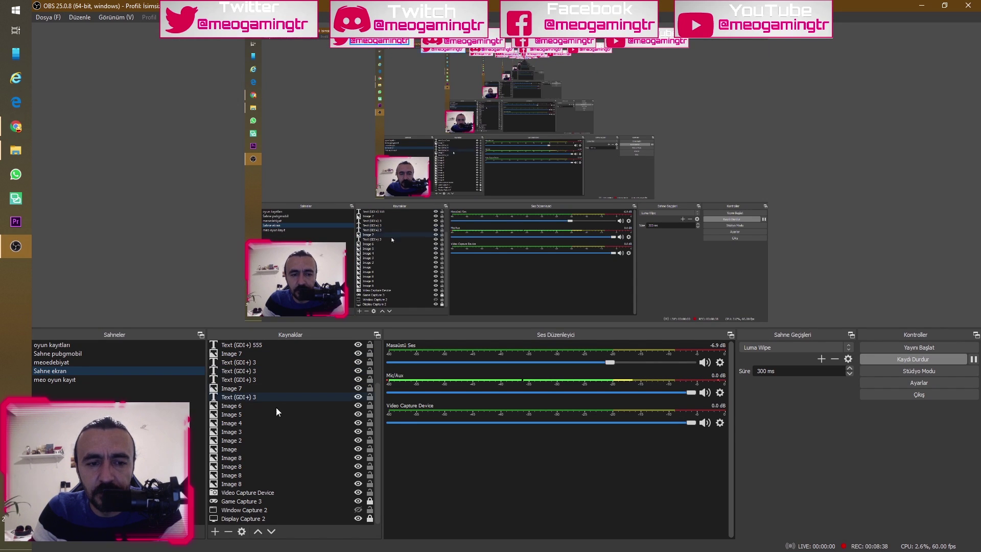
left_click(215, 531)
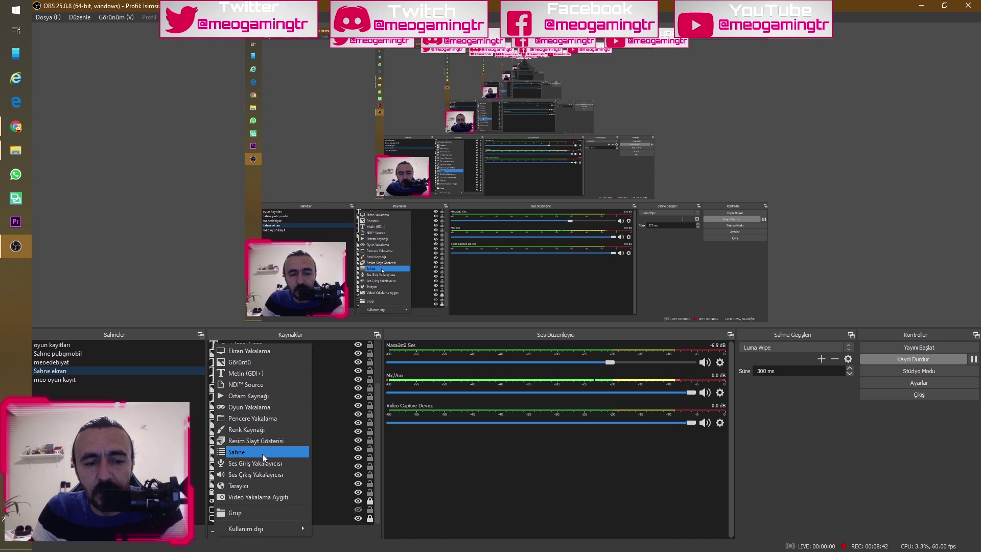
left_click(372, 492)
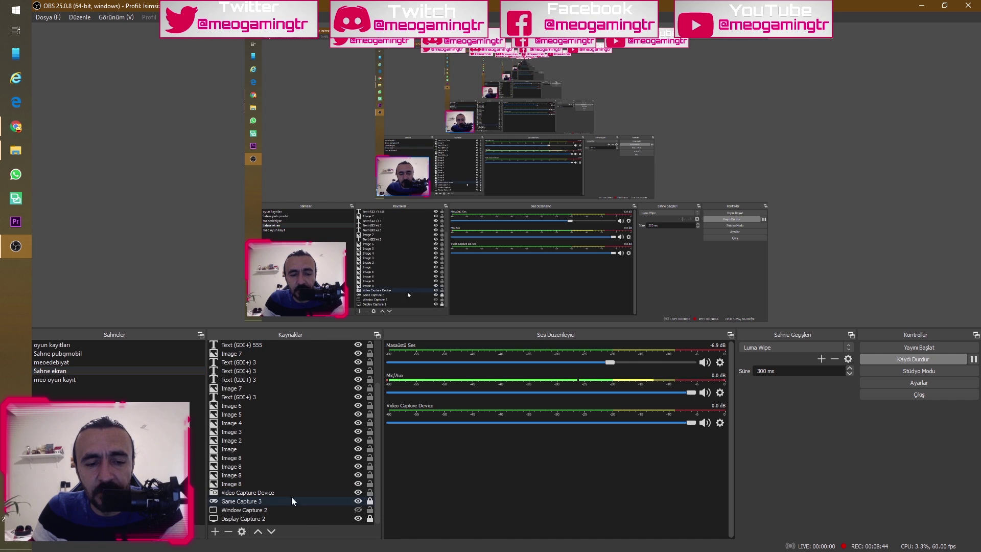
Step: Examine the Game Capture 3 properties, including the mode, window selection and anti-cheat compatibility options, and cancel without changes
double_click(243, 503)
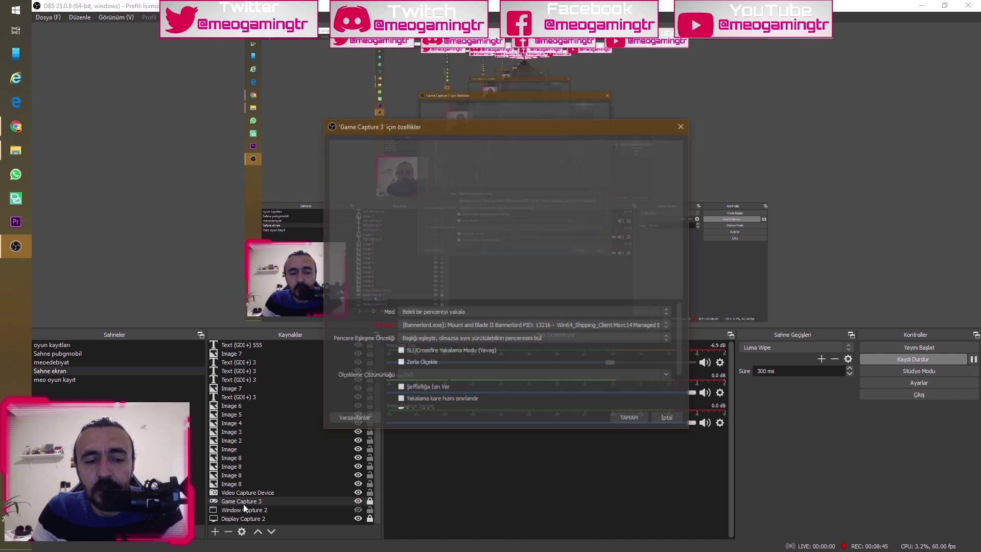
left_click(439, 314)
left_click(439, 314)
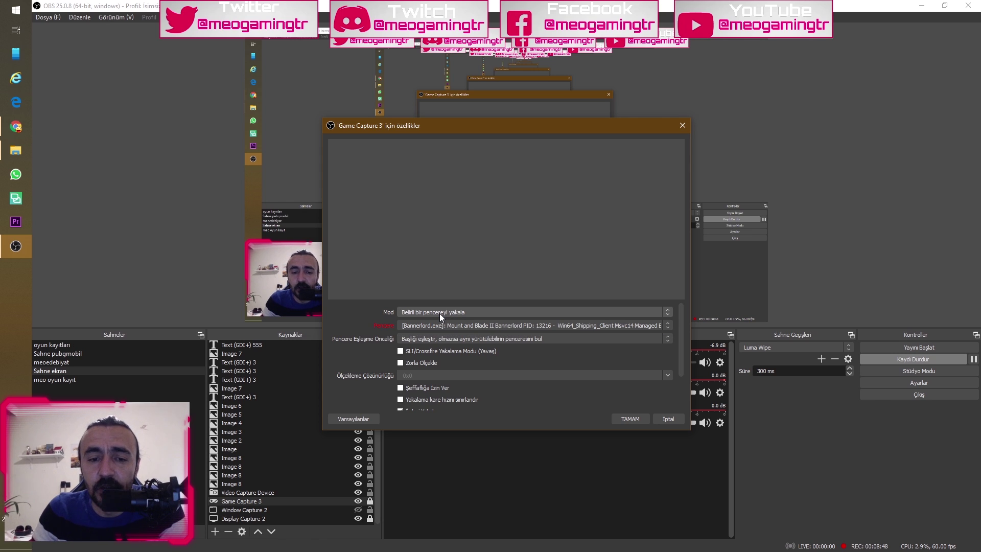
left_click(433, 310)
left_click(400, 315)
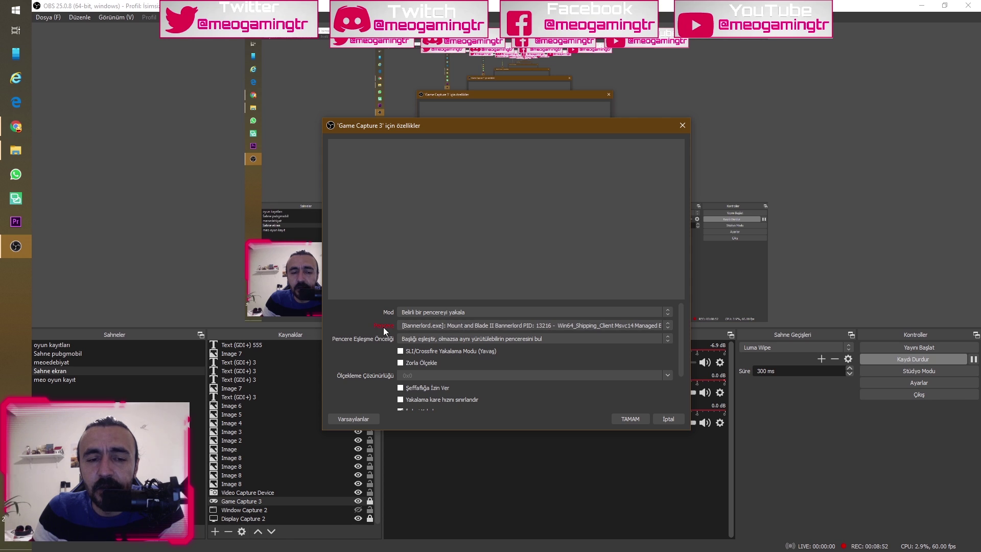
left_click(517, 325)
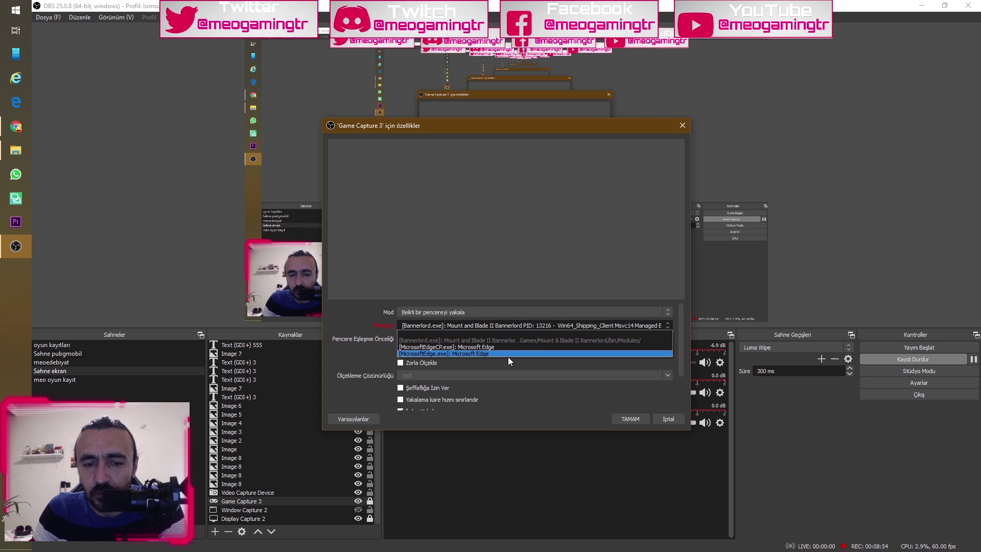
left_click(425, 327)
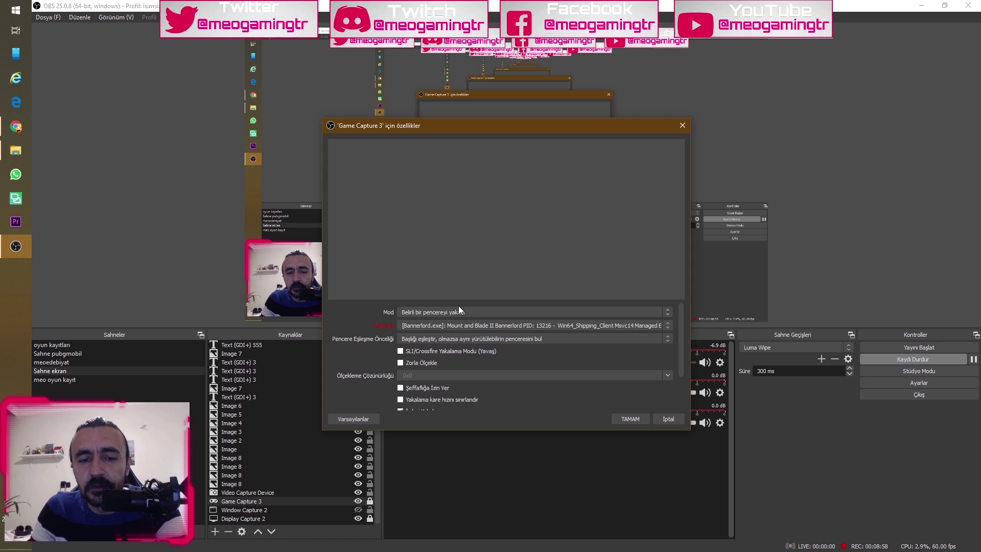
scroll(517, 368, "down", 3)
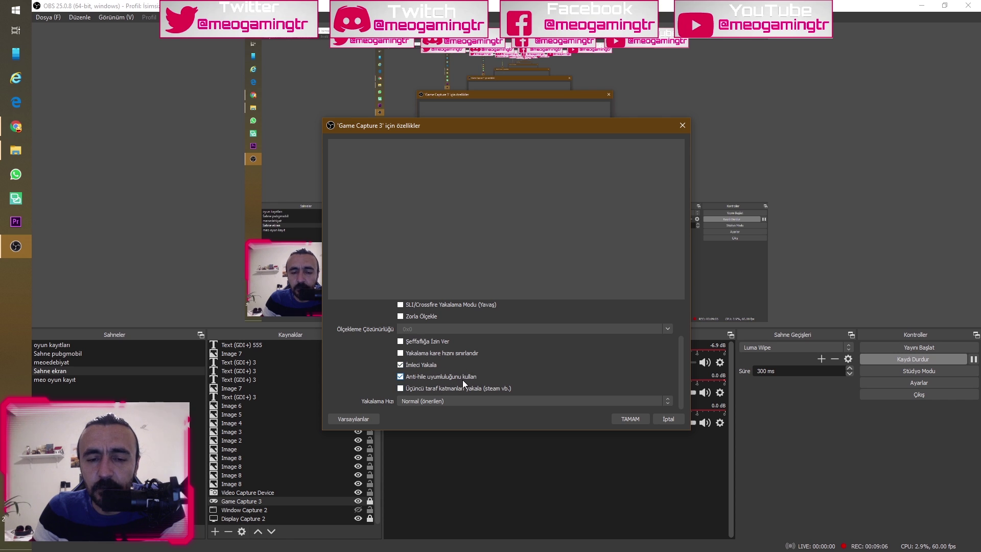
left_click(668, 419)
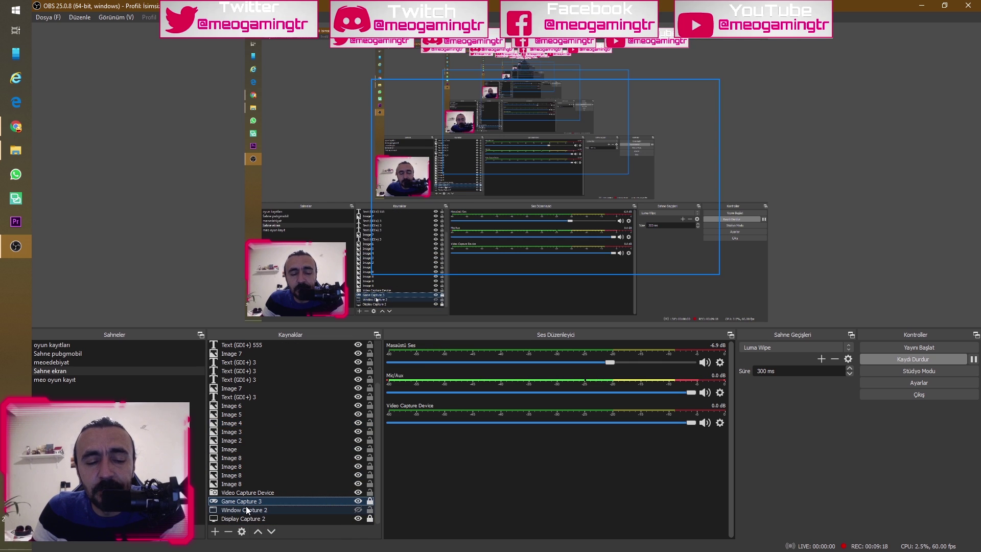
Step: Compare the Game Capture 3 and Display Capture 2 sources, and hide Display Capture 2 and show it again
left_click(253, 519)
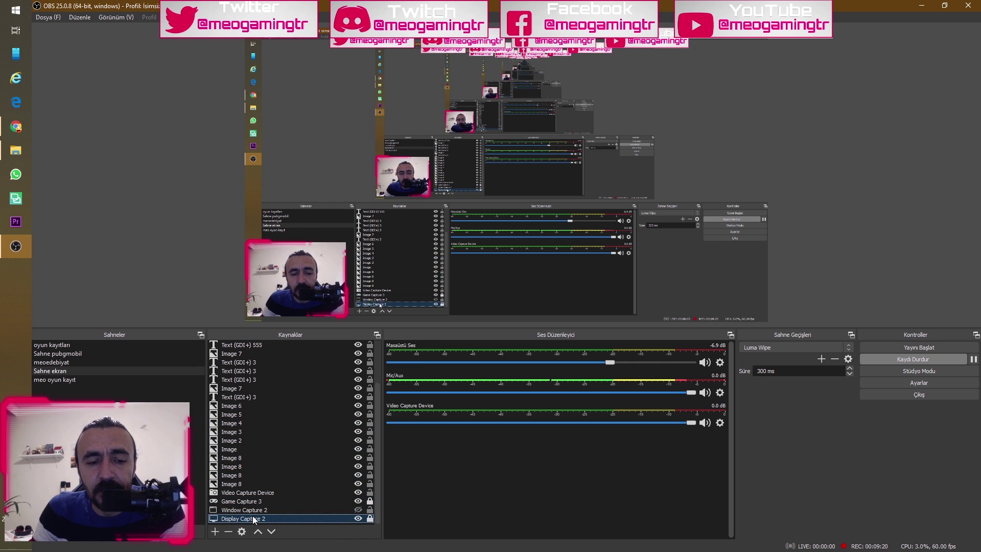
left_click(246, 502)
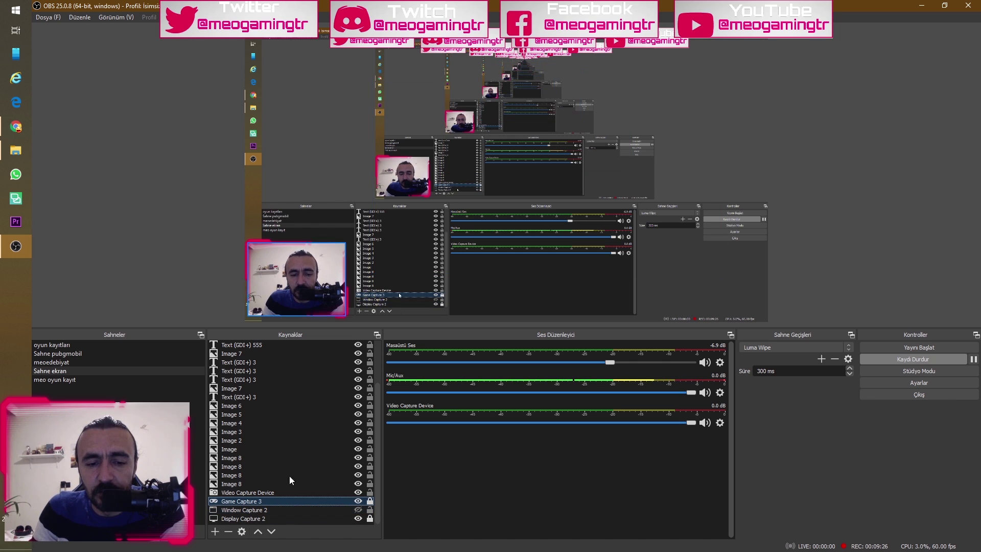
left_click(260, 518)
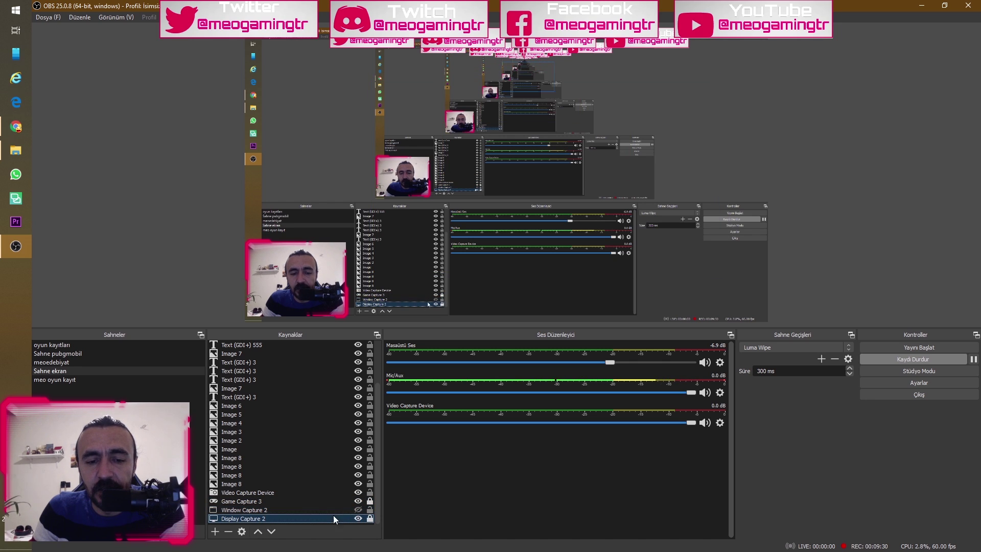
left_click(357, 518)
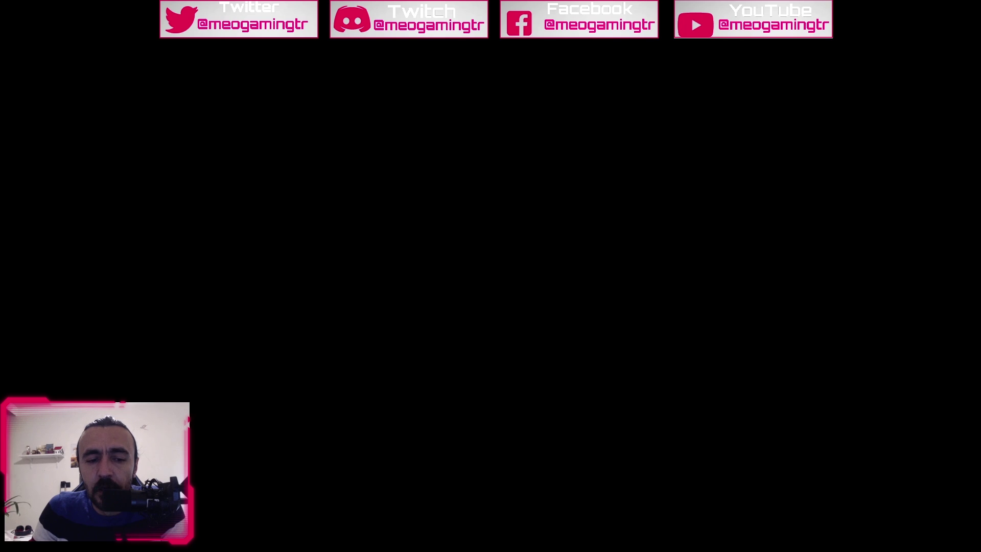
left_click(358, 519)
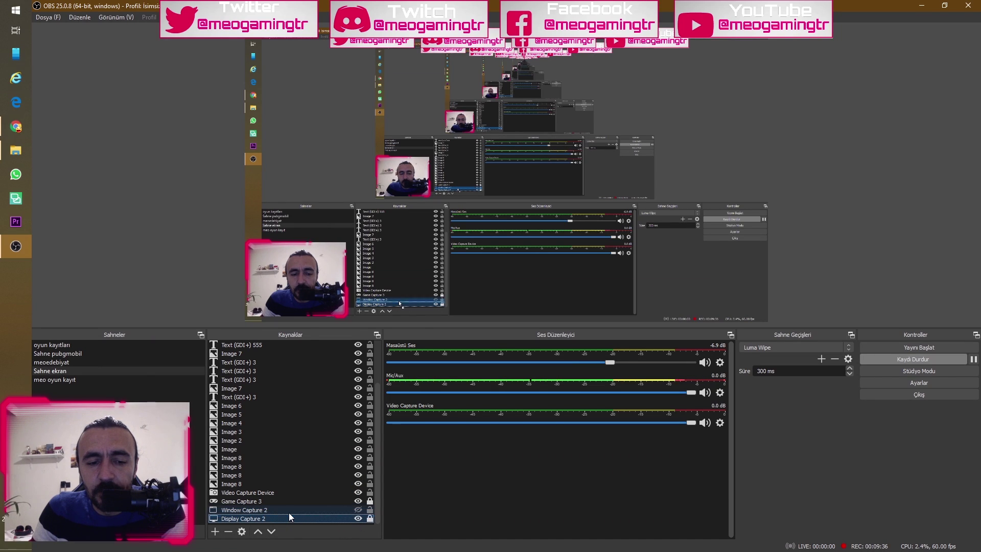
Step: Hide and show the Video Capture Device source, and move Display Capture 2 above it and back to the end of the source list
left_click(346, 493)
left_click(357, 493)
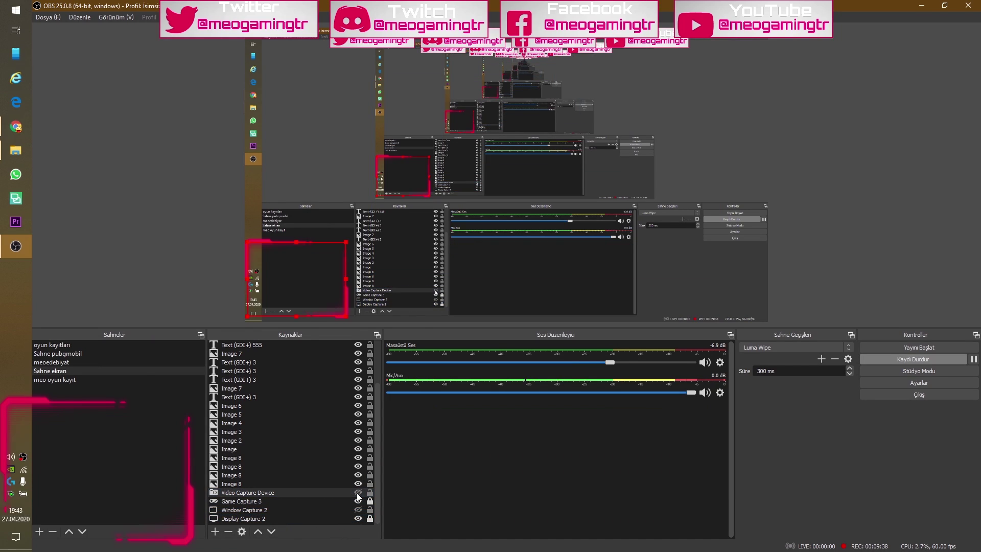
left_click(358, 493)
left_click_drag(266, 520, 284, 491)
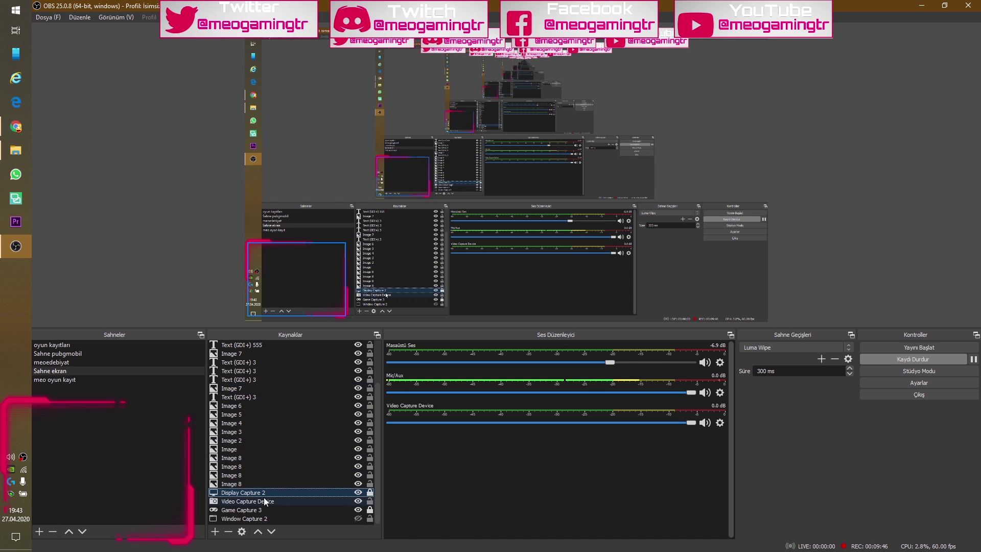
left_click_drag(268, 518, 271, 518)
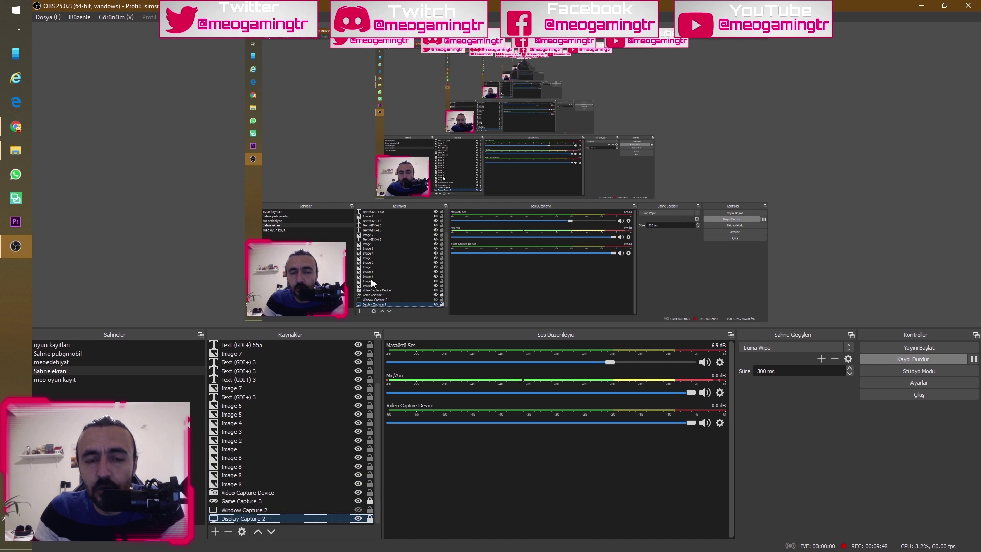
Step: Select the Streamlabs chat-box source and examine the source types that can be added, including Tarayıcı, without adding one
scroll(308, 398, "up", 2)
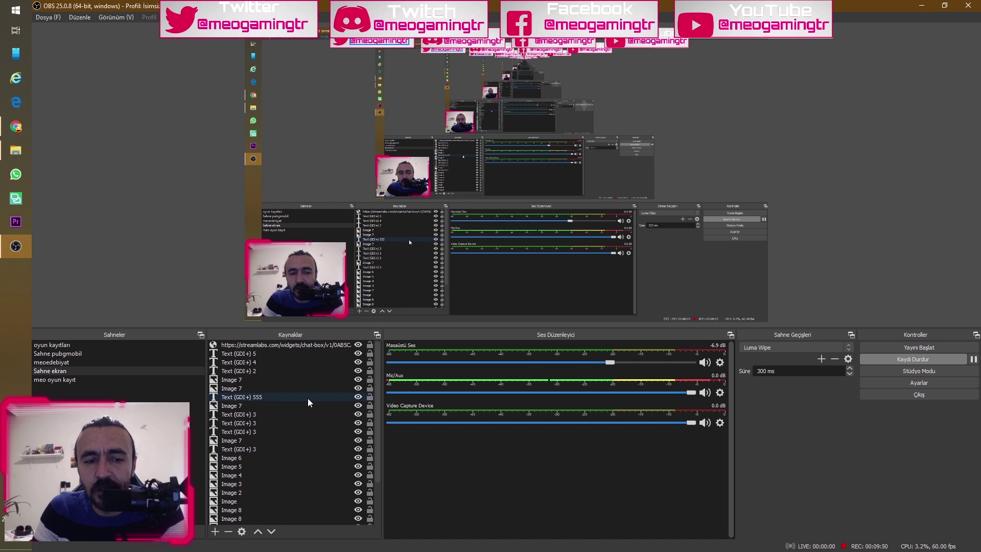
left_click(286, 347)
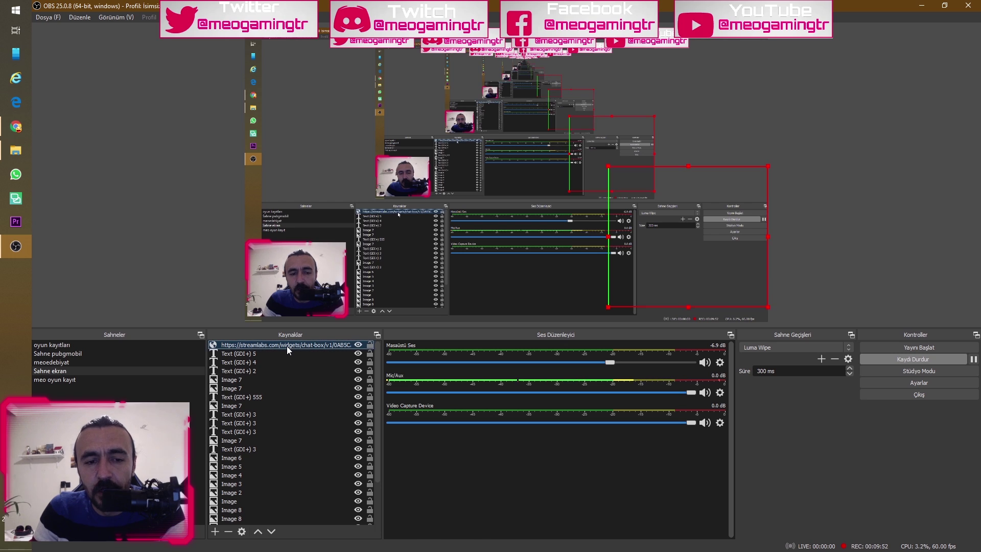
left_click(215, 531)
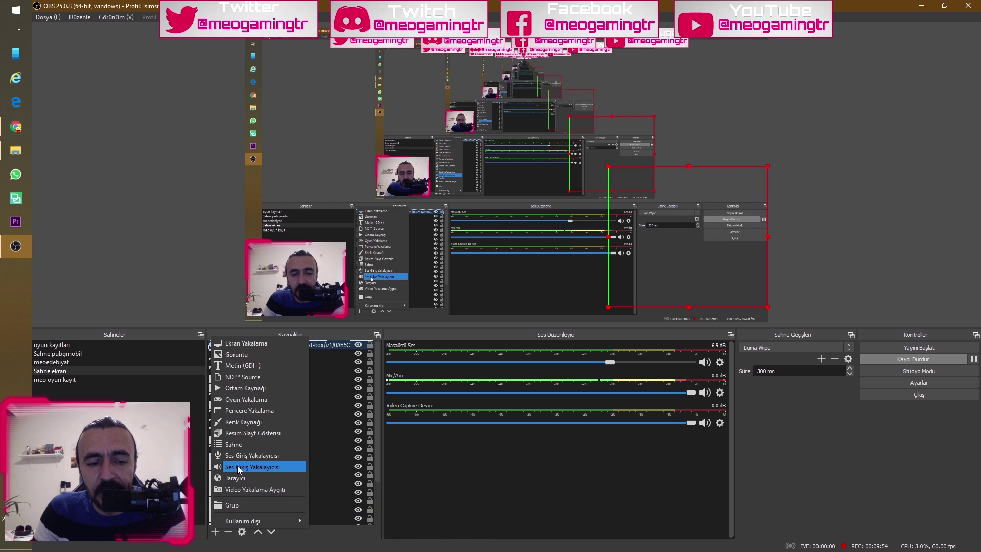
left_click(351, 352)
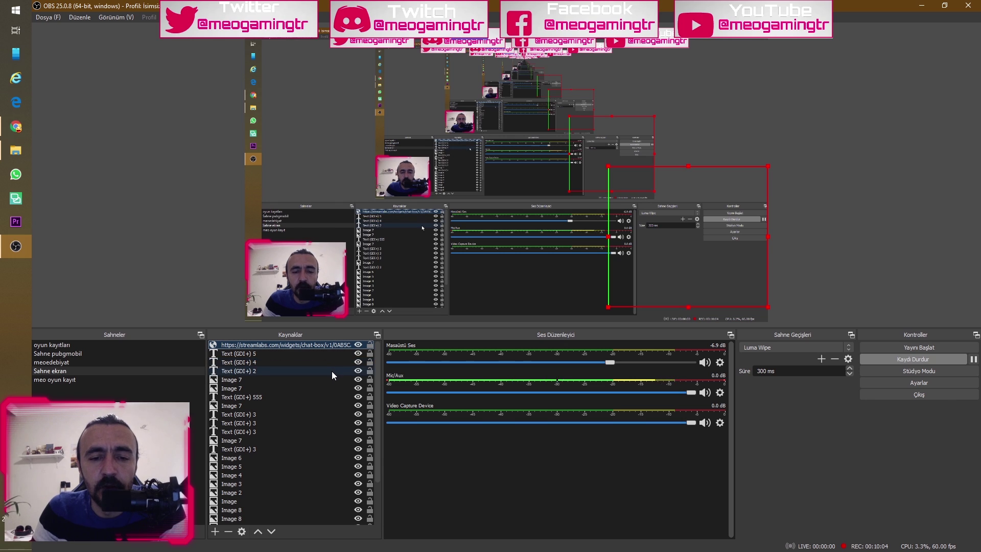
scroll(332, 371, "down", 2)
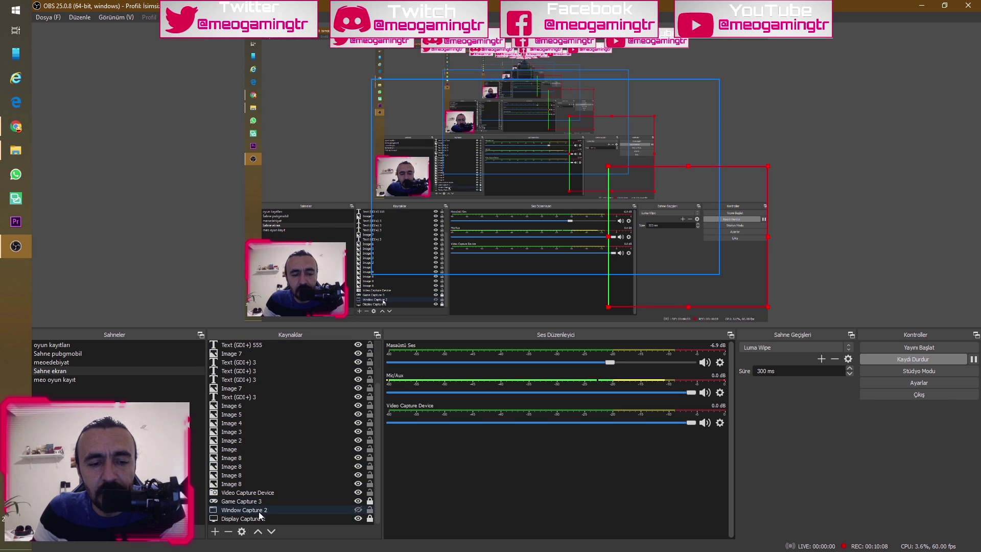
left_click(359, 518)
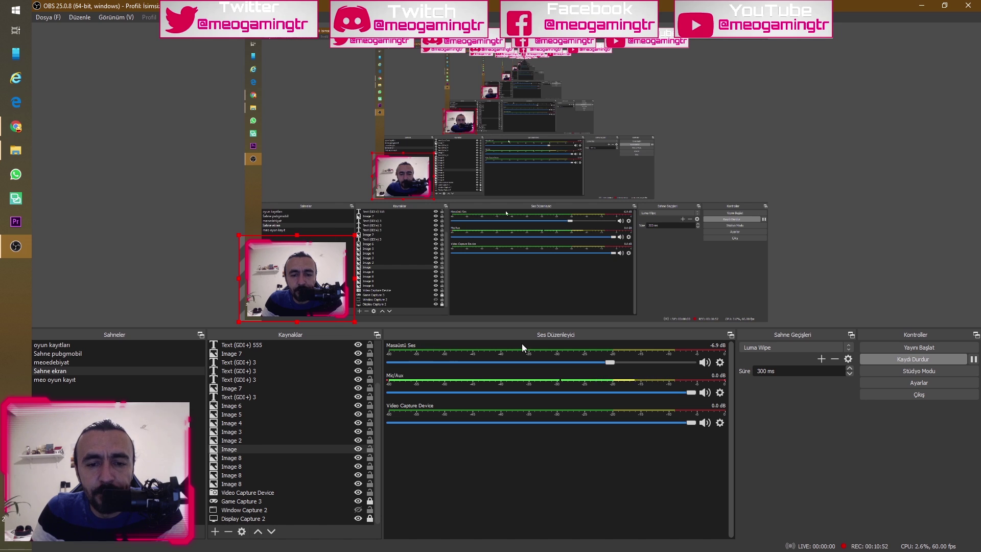
Step: Examine the output devices available in the Masaüstü Ses properties and cancel without changes
left_click(720, 363)
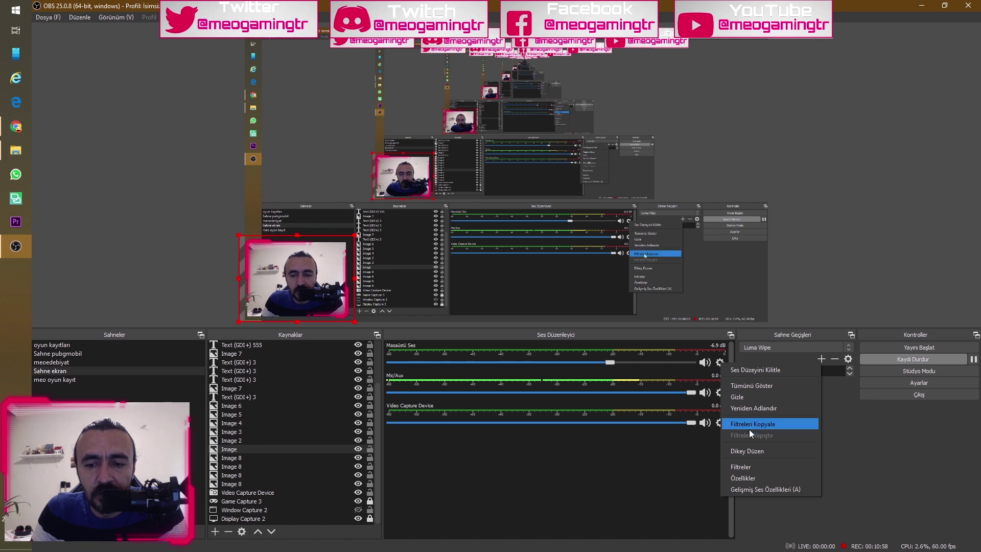
left_click(744, 478)
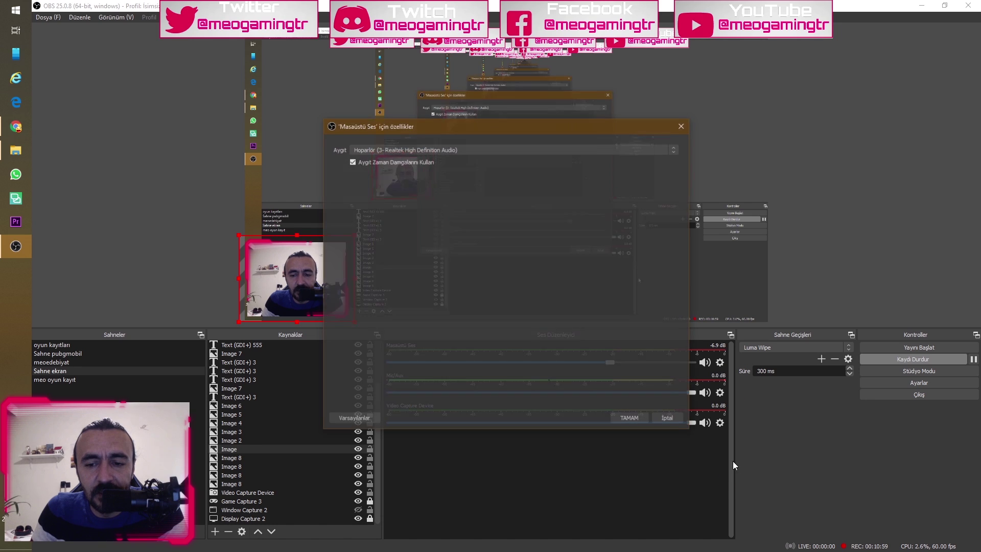
left_click(457, 148)
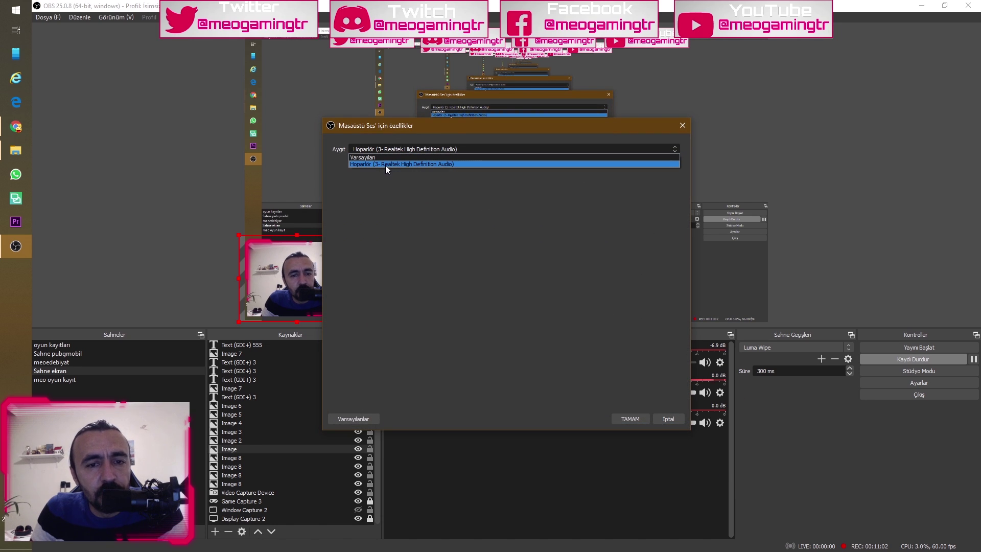
left_click(385, 165)
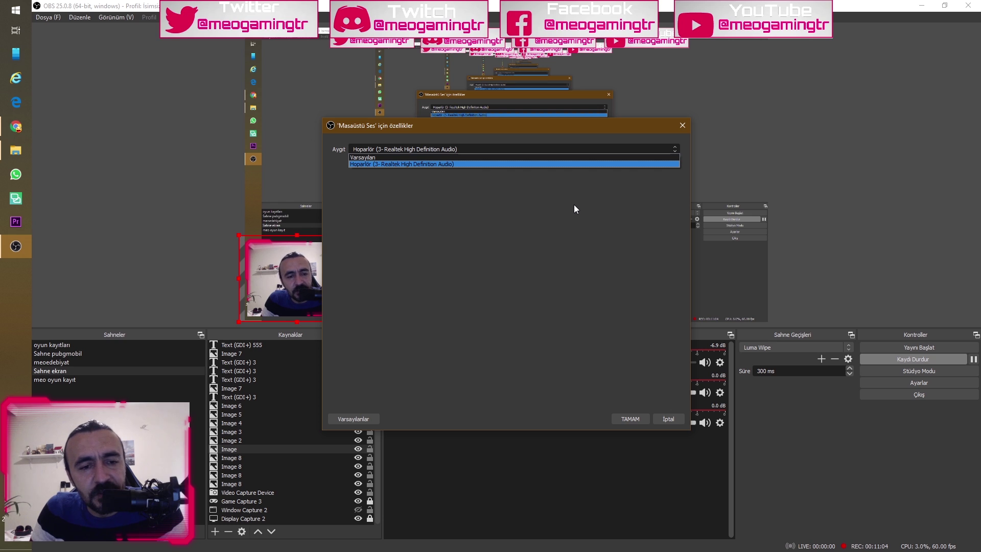
left_click(665, 418)
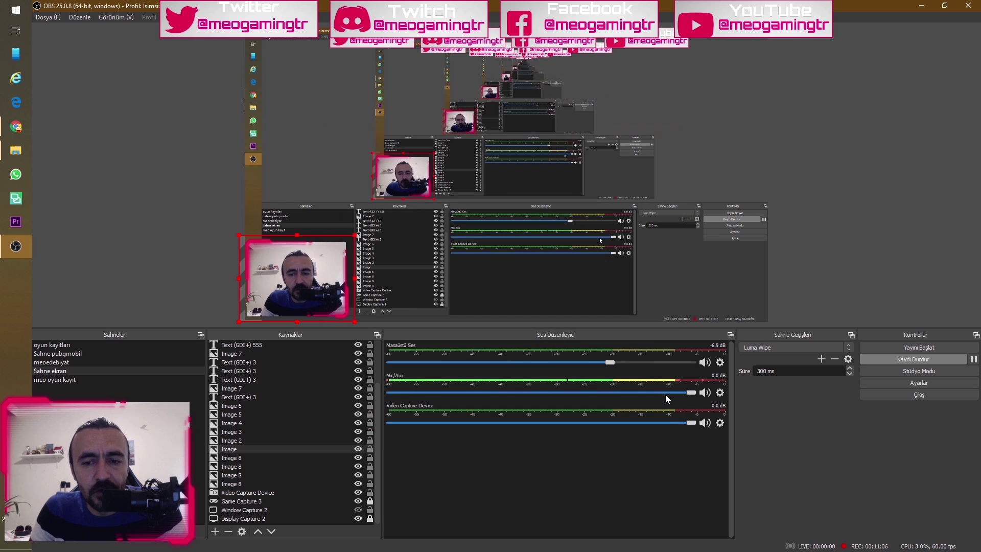
Step: Set the Masaüstü Ses device to Varsayılan and confirm the properties
left_click(720, 362)
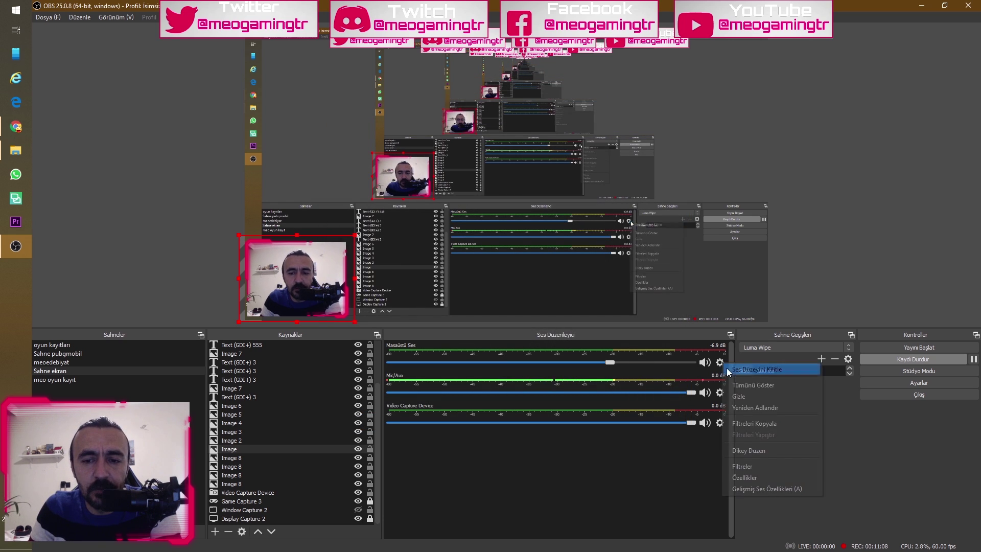
left_click(750, 479)
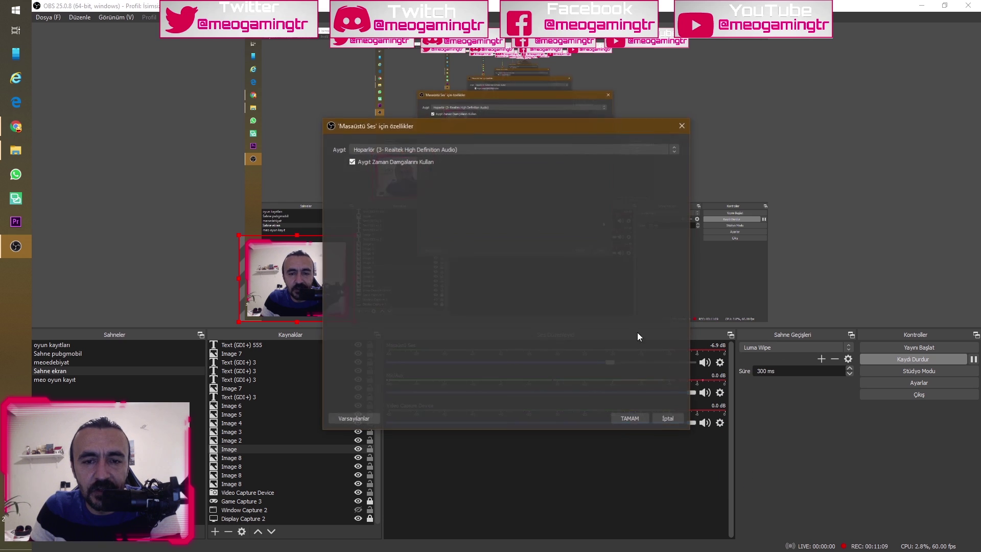
left_click(422, 149)
left_click(410, 155)
left_click(633, 419)
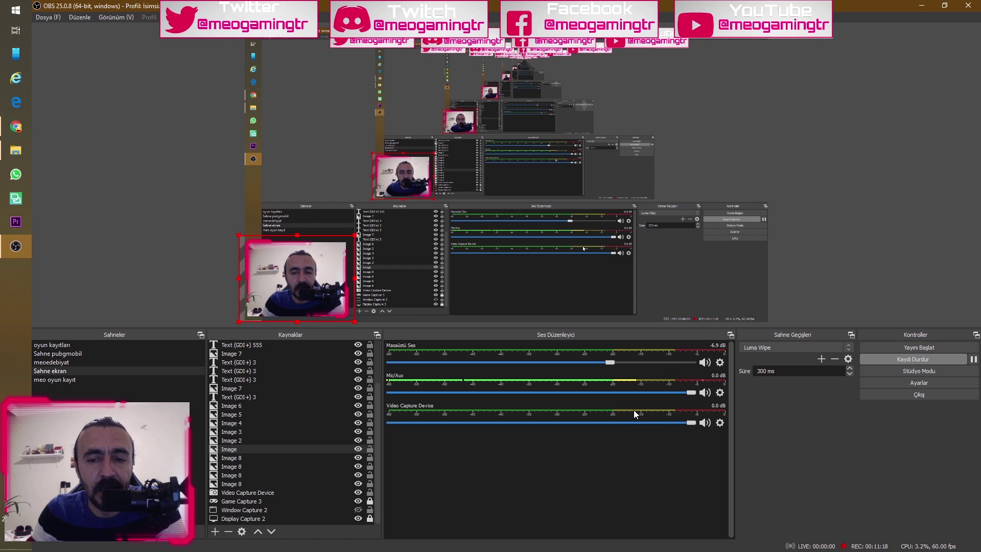
Step: Set the Masaüstü Ses device back to Hoparlör (3- Realtek High Definition Audio)
left_click(721, 362)
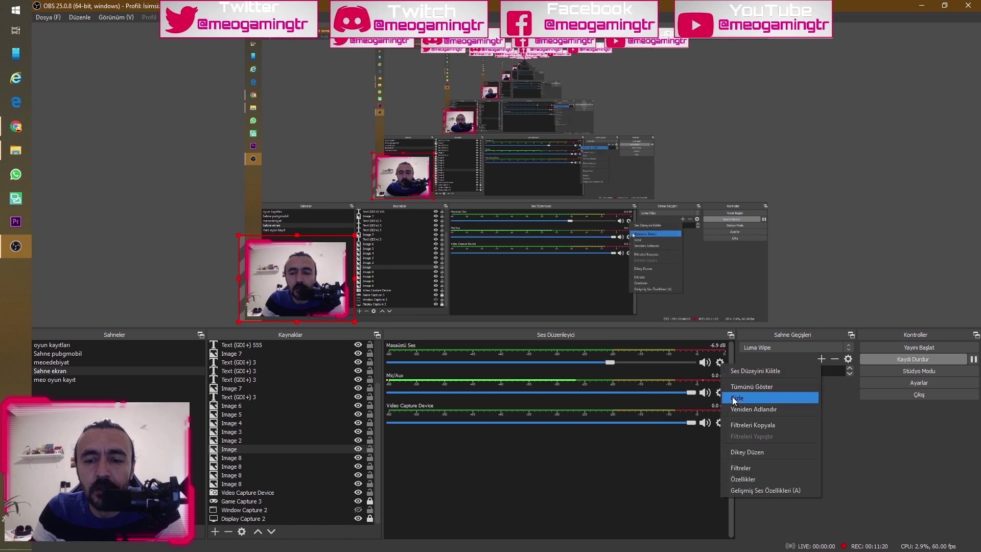
left_click(743, 474)
left_click(428, 149)
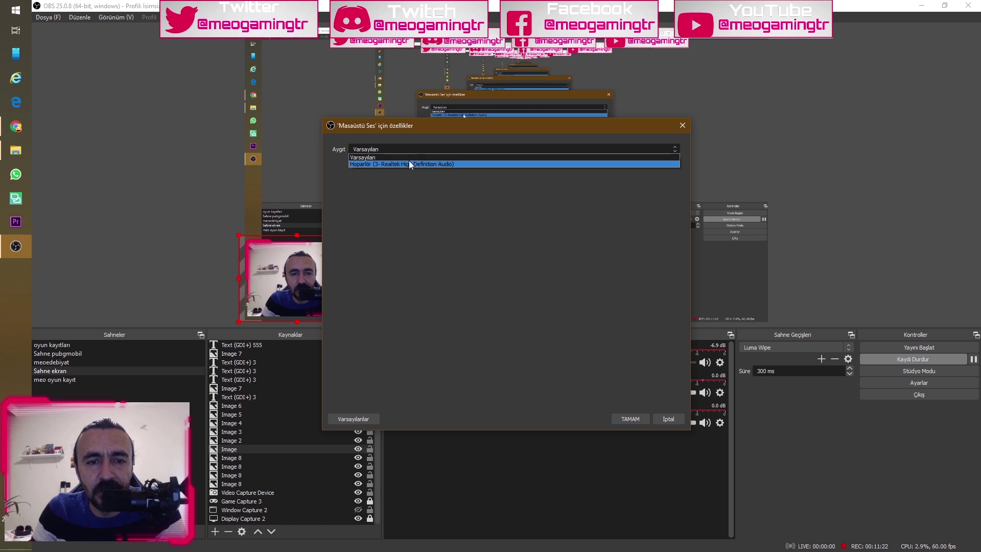
left_click(652, 416)
left_click(645, 418)
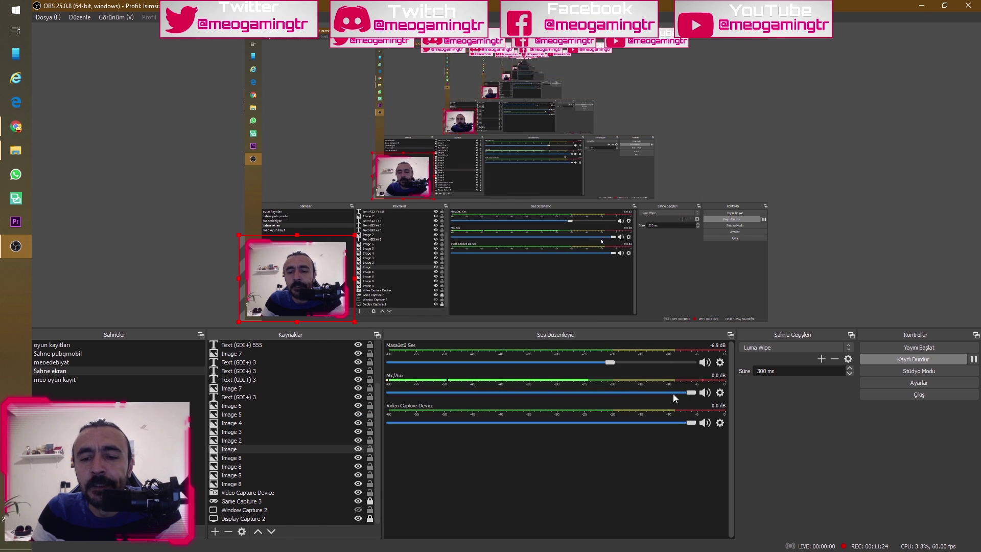
Step: Examine the microphone device choices in the Mic/Aux properties and cancel without changes
left_click(720, 394)
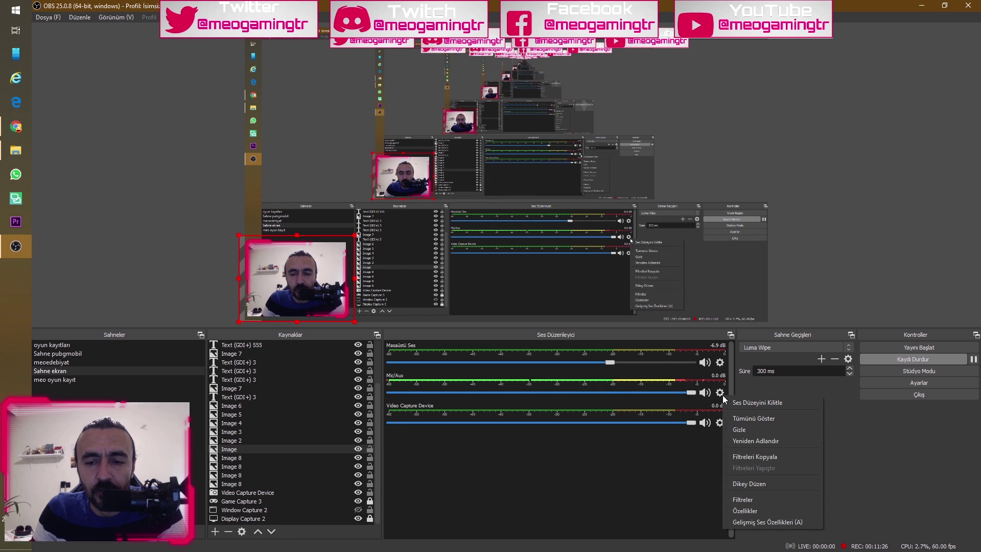
left_click(739, 503)
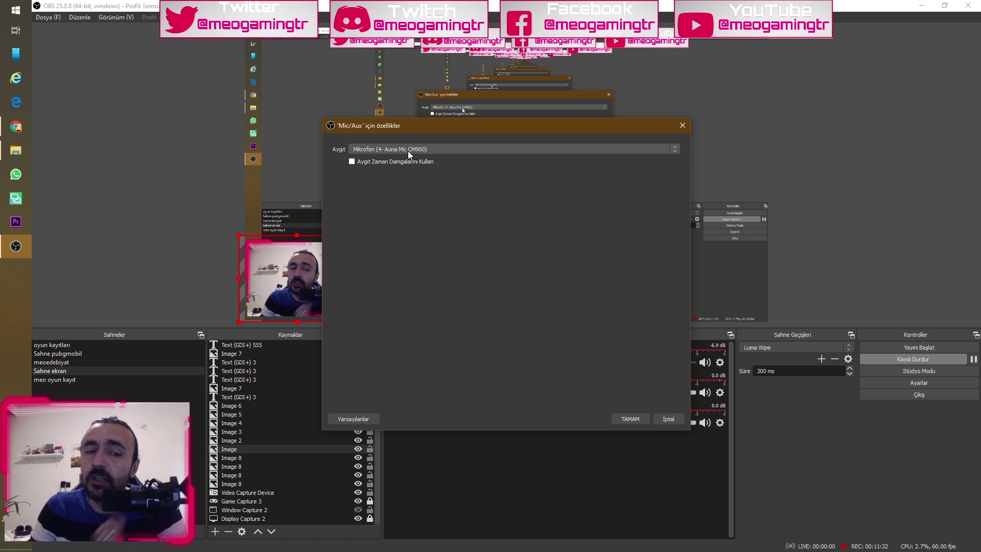
left_click(407, 149)
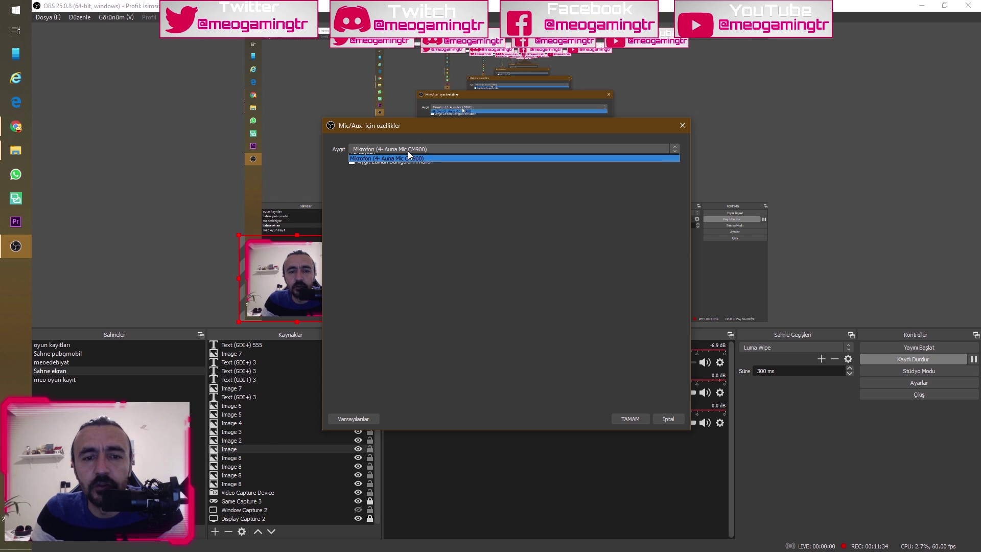
left_click(434, 192)
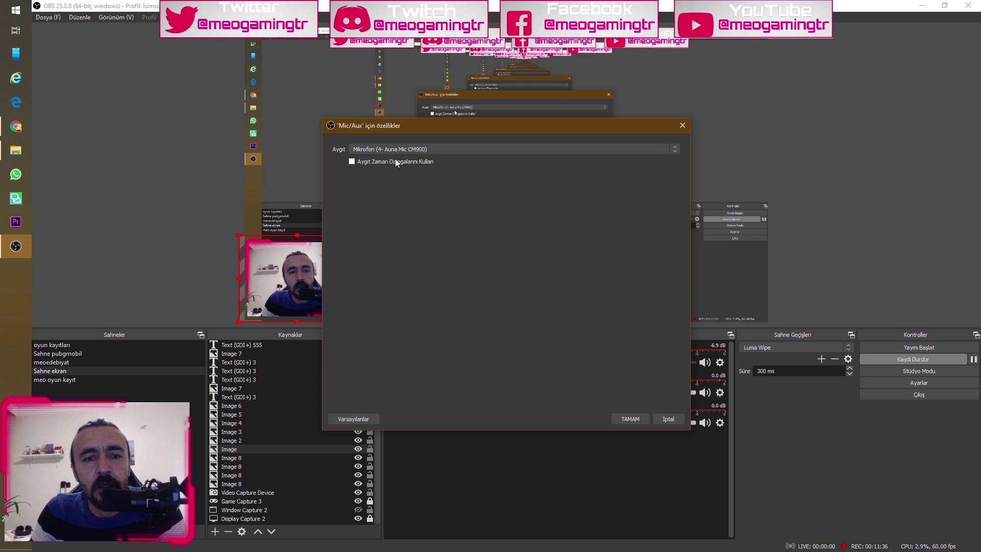
left_click(667, 418)
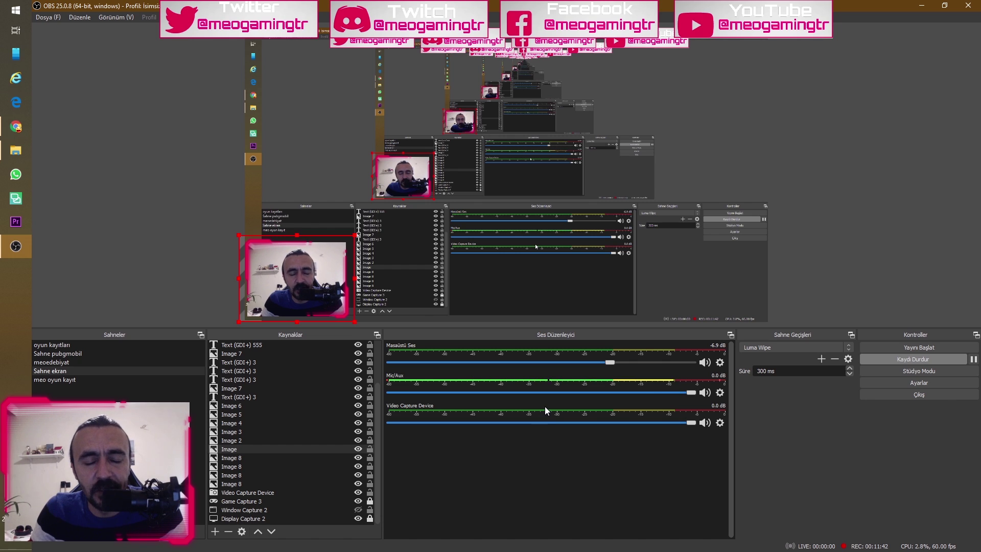
Step: Open the Mic/Aux filters and examine the audio filter types that can be added, without adding one
left_click(721, 392)
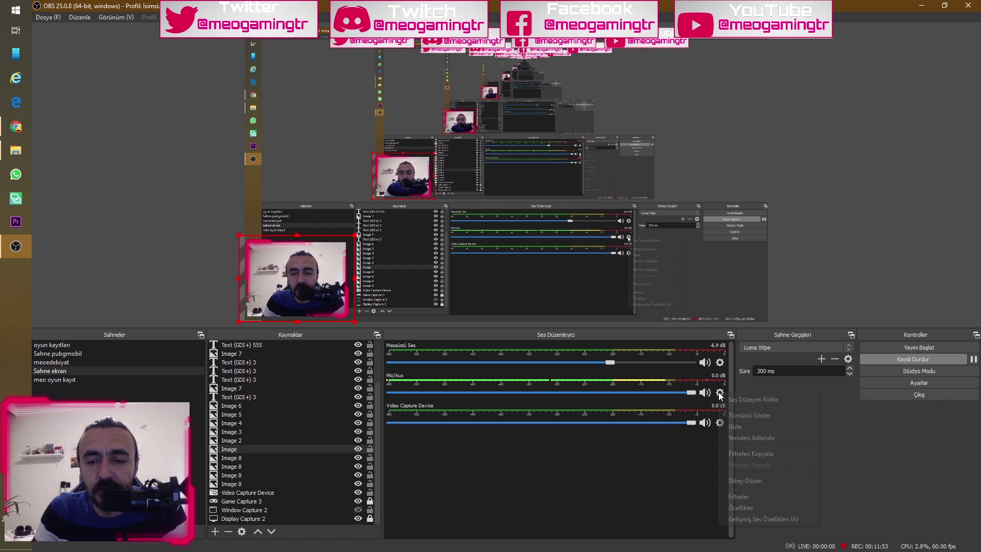
left_click(740, 497)
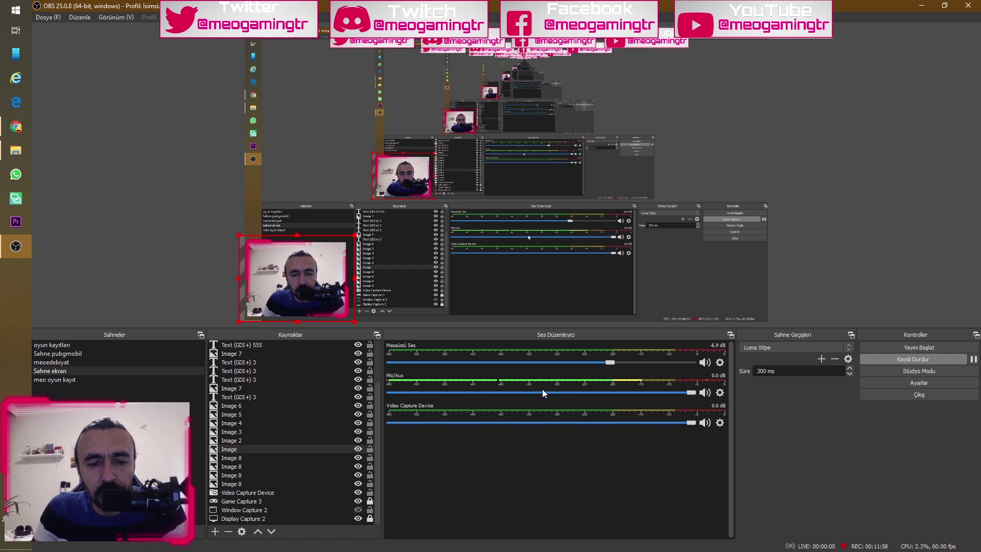
left_click(720, 392)
left_click(737, 494)
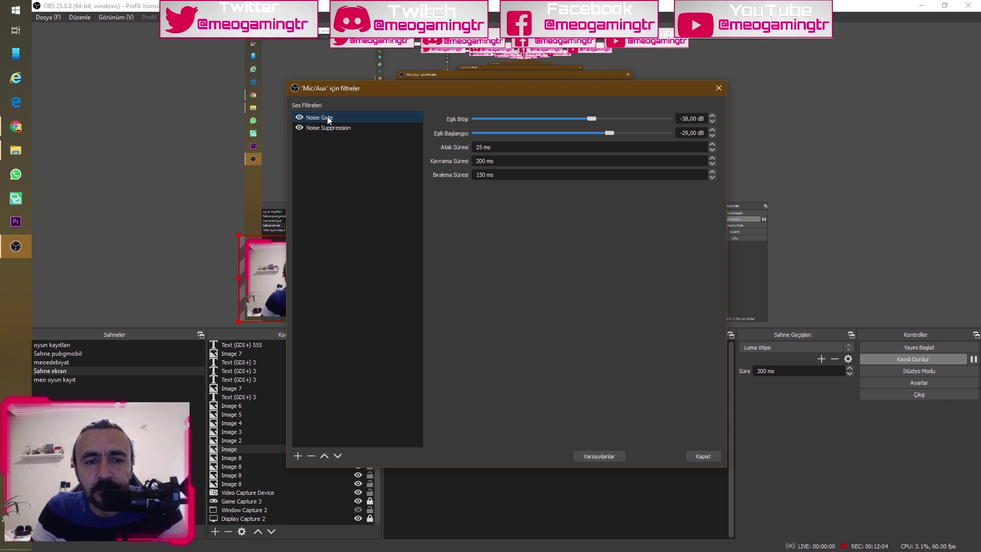
left_click(298, 456)
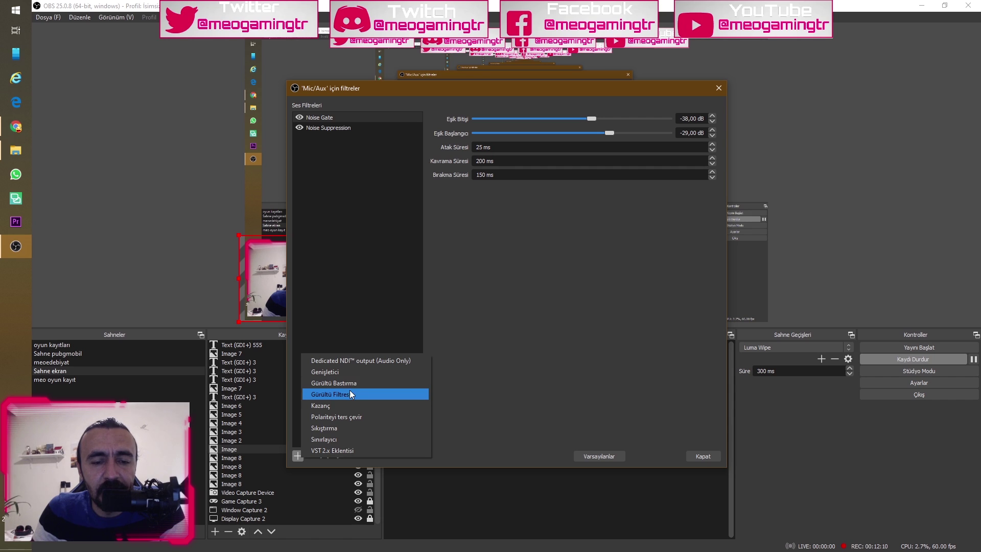
left_click(351, 131)
Step: Compare the Noise Gate and Noise Suppression settings of Mic/Aux and close the filters without changes
left_click(336, 127)
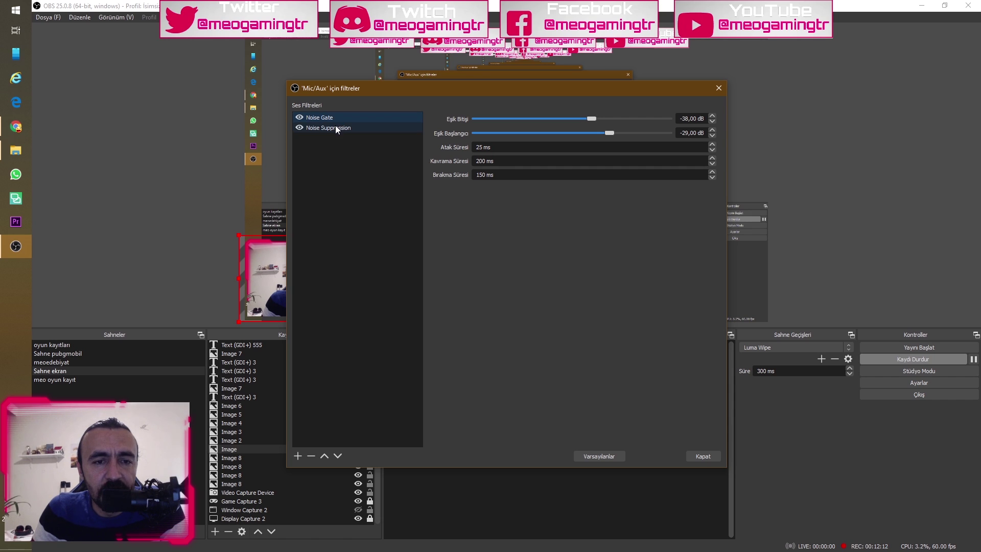
left_click(338, 117)
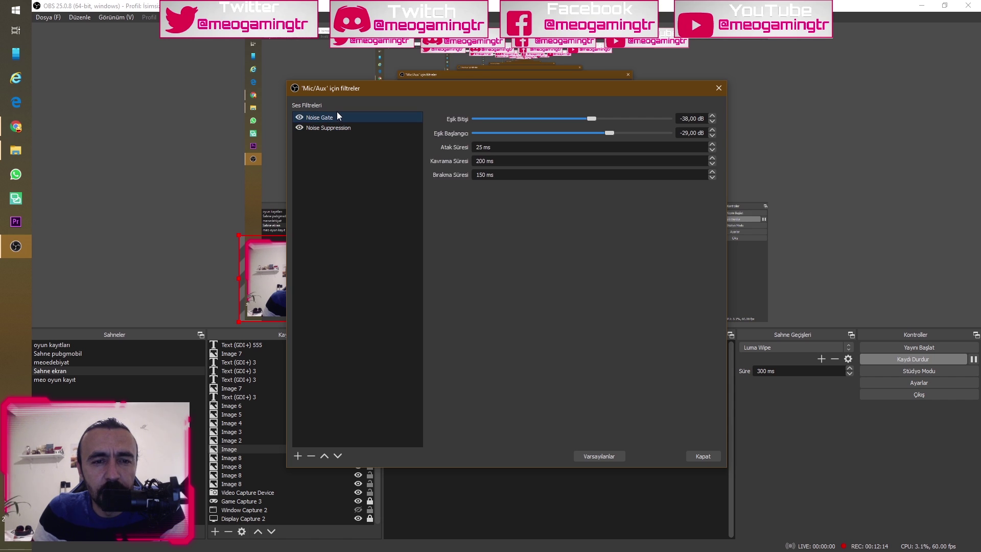
left_click(338, 127)
left_click(325, 118)
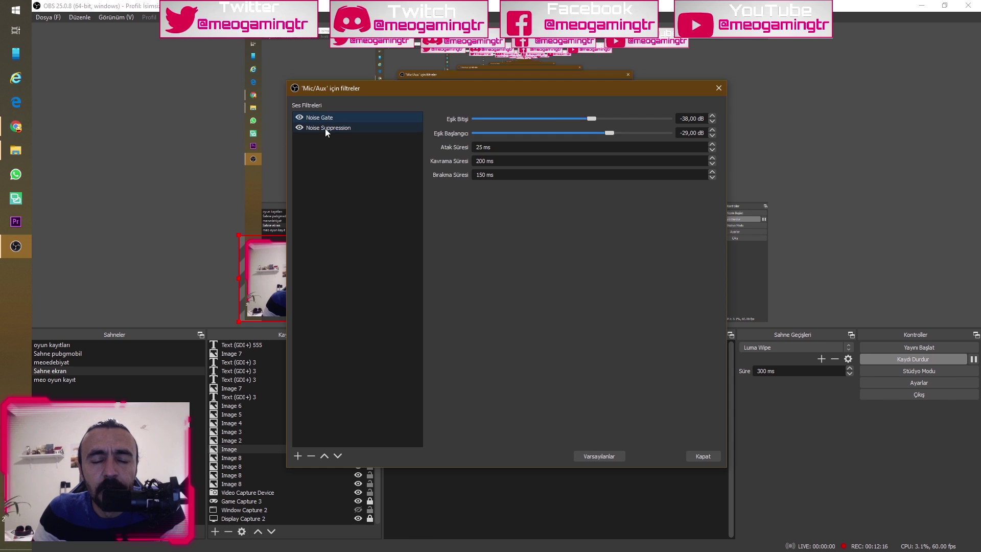
mouse_move(430, 89)
left_mouse_down()
mouse_move(488, 335)
mouse_move(388, 201)
mouse_move(428, 77)
left_mouse_up()
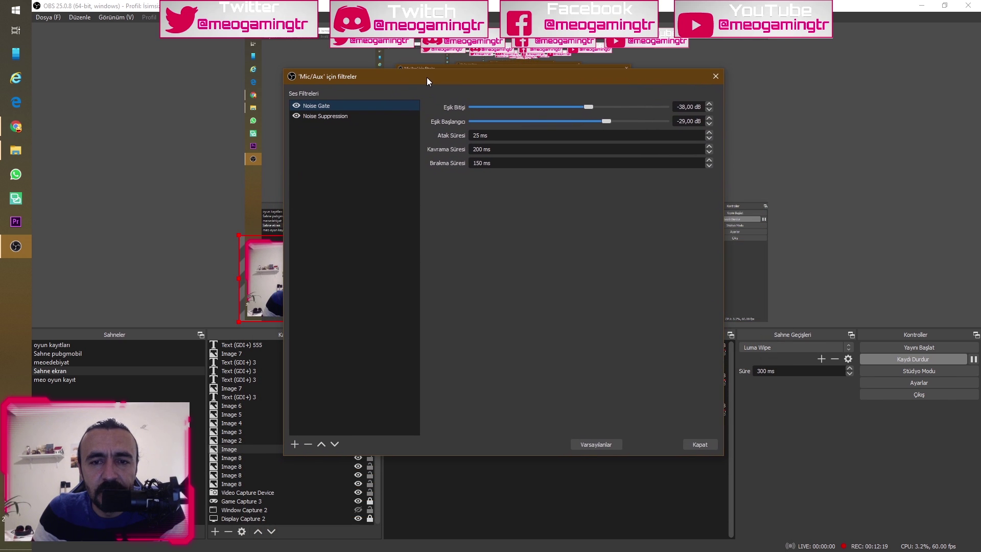
left_click(315, 115)
left_click(696, 444)
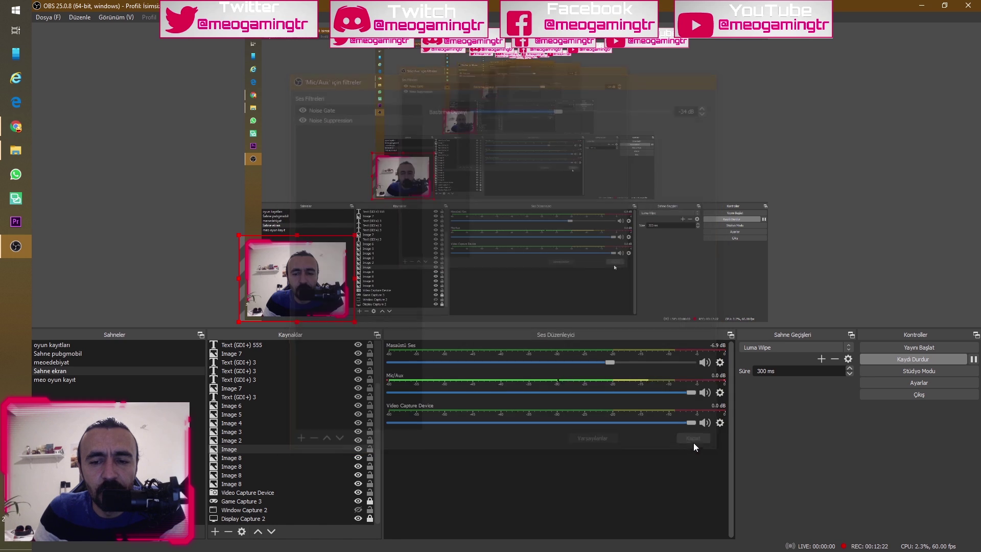
Step: Check the Mic/Aux device properties and its Noise Suppression filter settings, closing both without changes
left_click(719, 392)
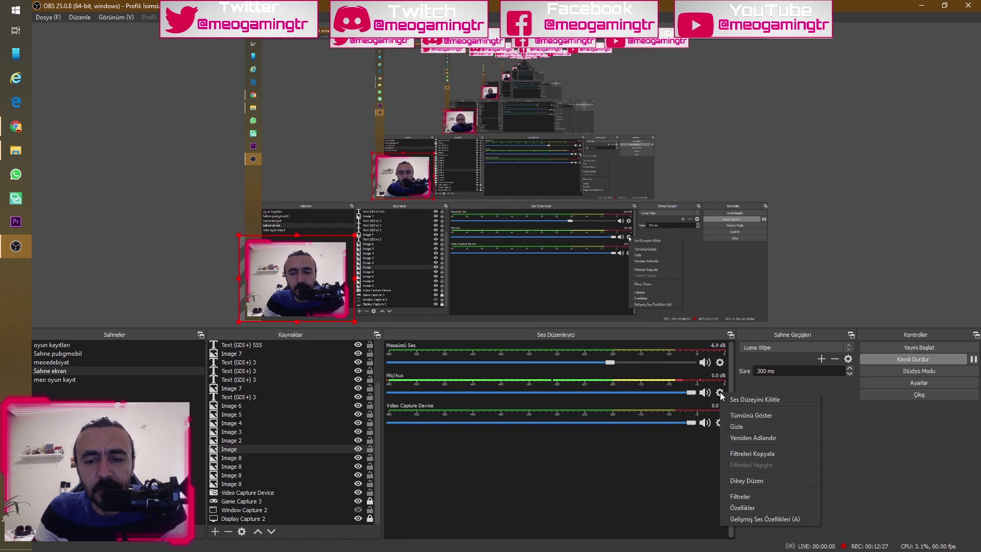
left_click(743, 508)
left_click(680, 420)
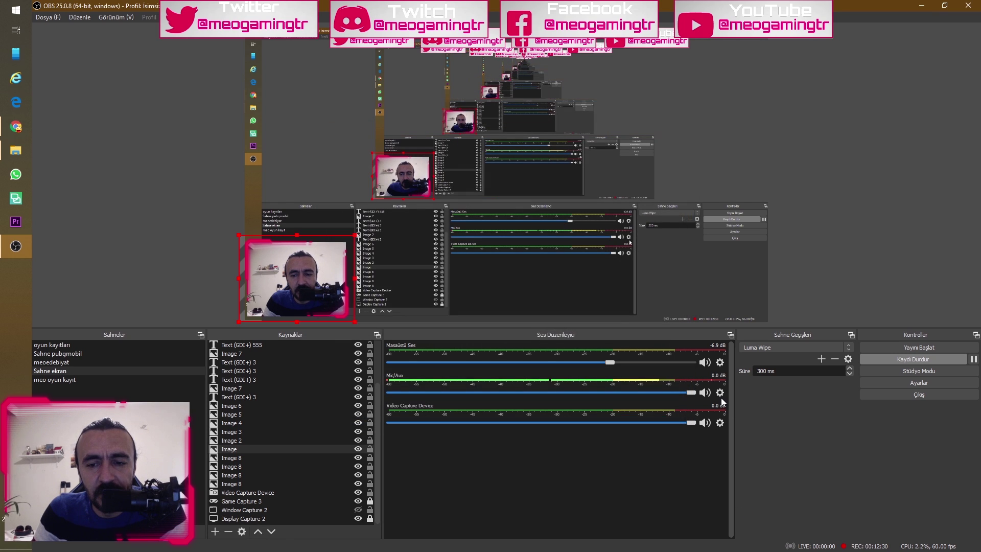
left_click(720, 392)
left_click(743, 496)
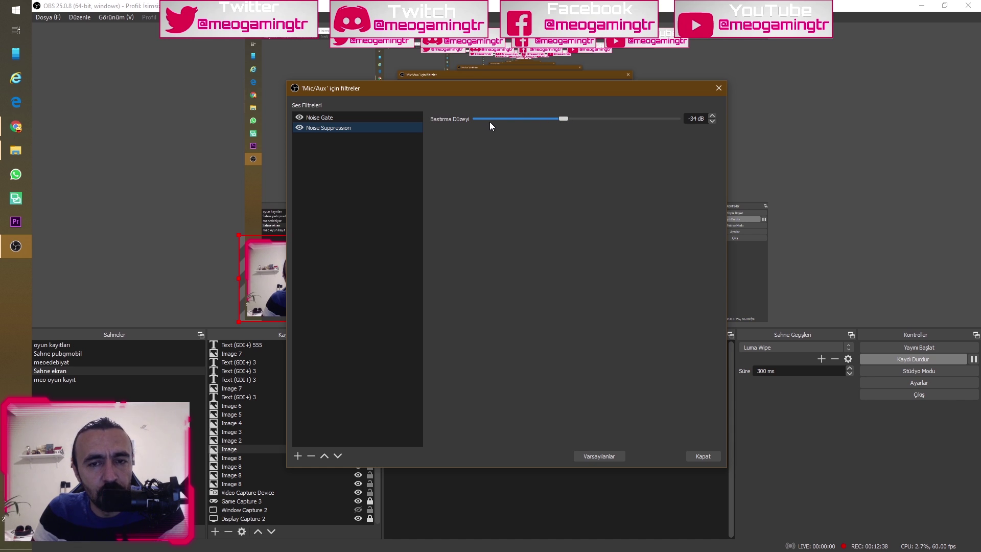
left_click(717, 89)
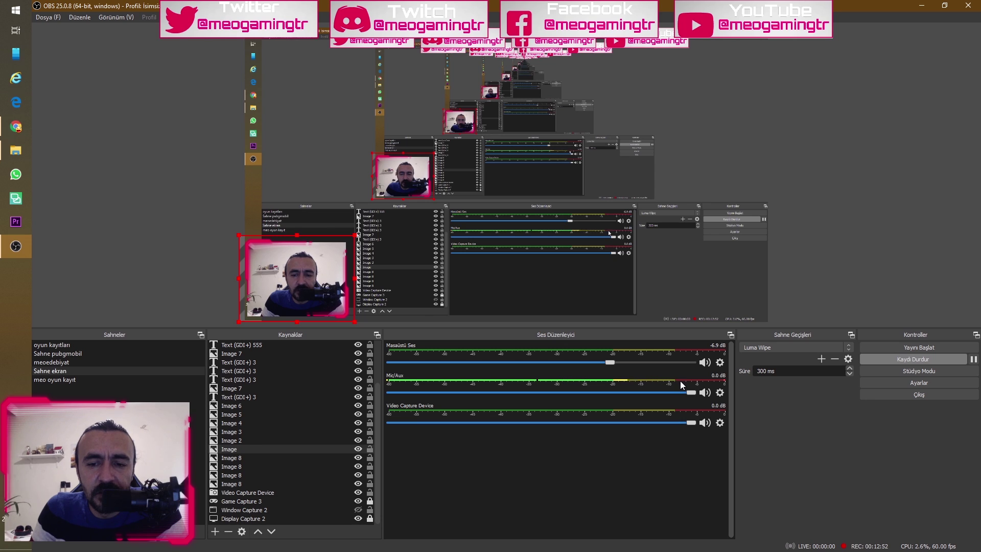
Step: Lower the Masaüstü Ses volume to -10.6 dB in the audio mixer
mouse_move(692, 389)
left_mouse_down()
mouse_move(621, 394)
mouse_move(690, 394)
left_mouse_up()
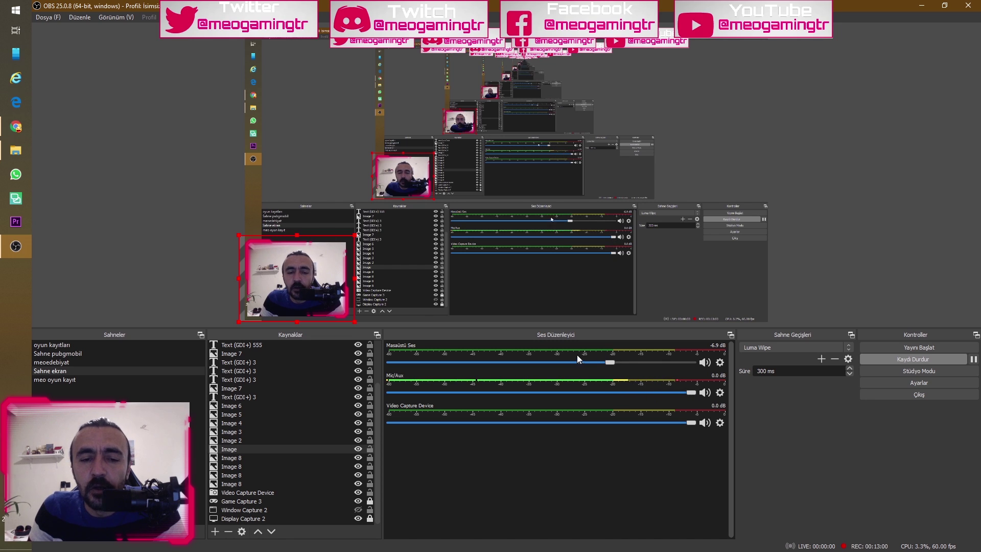
left_click_drag(609, 361, 584, 361)
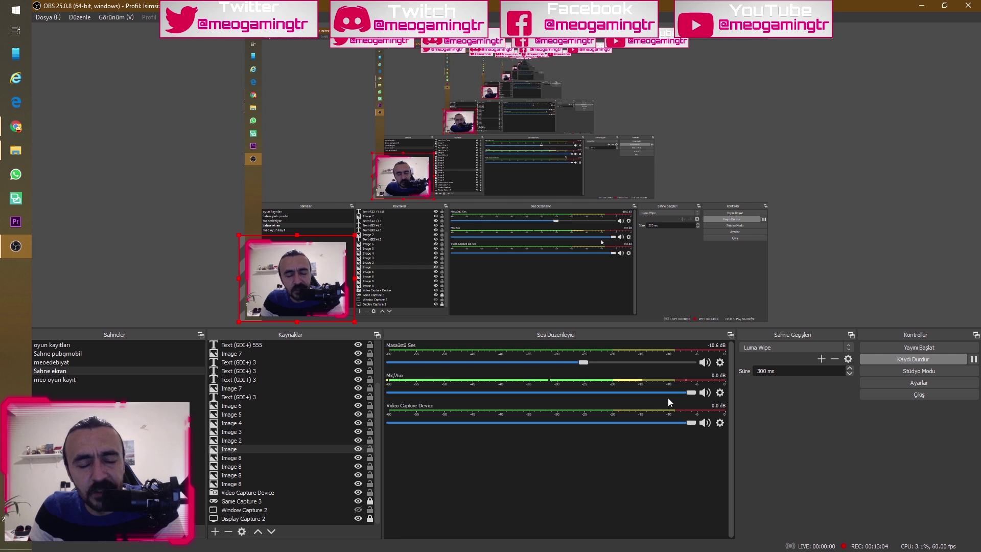
Step: Try to add a Kazanç filter to Mic/Aux and cancel the naming dialog
left_click(720, 393)
left_click(735, 498)
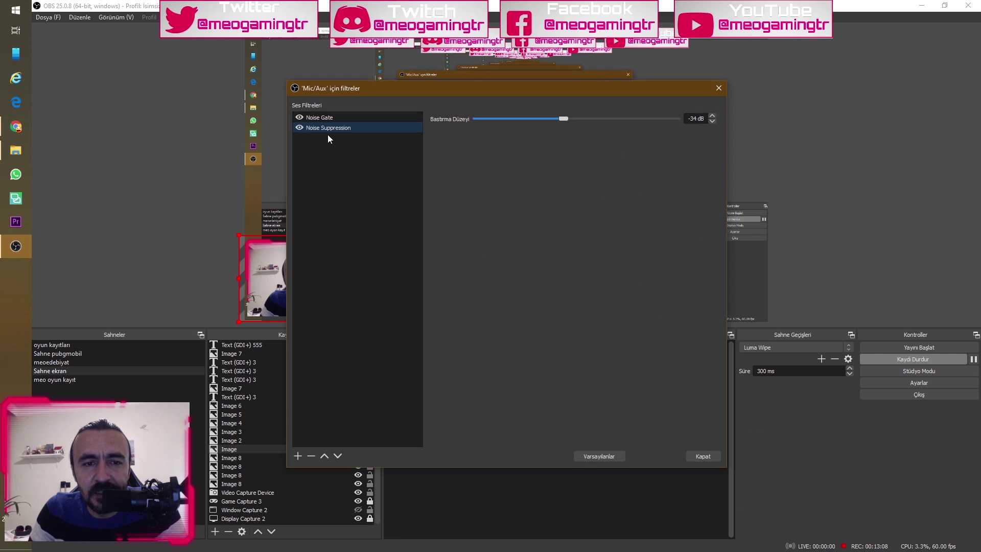
left_click(297, 455)
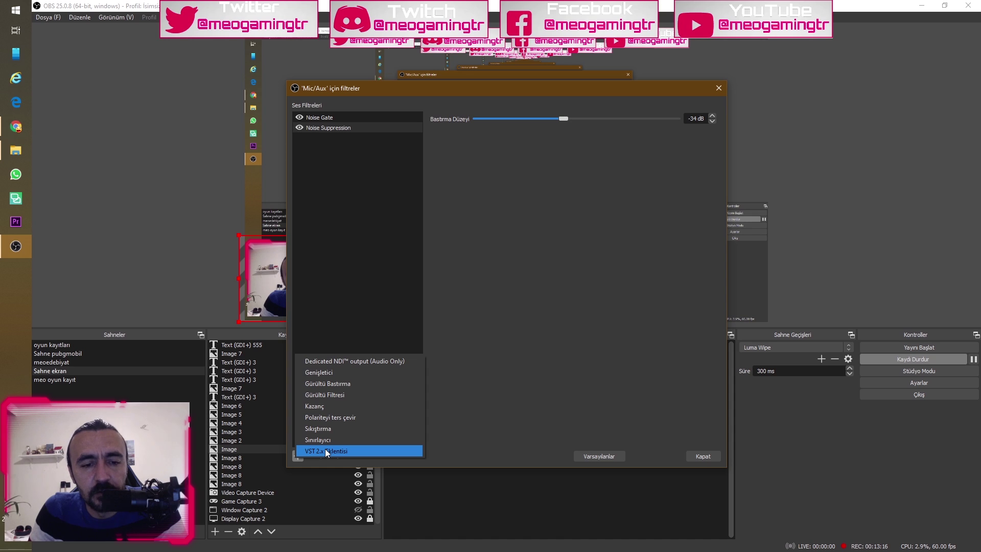
left_click(321, 407)
left_click(524, 297)
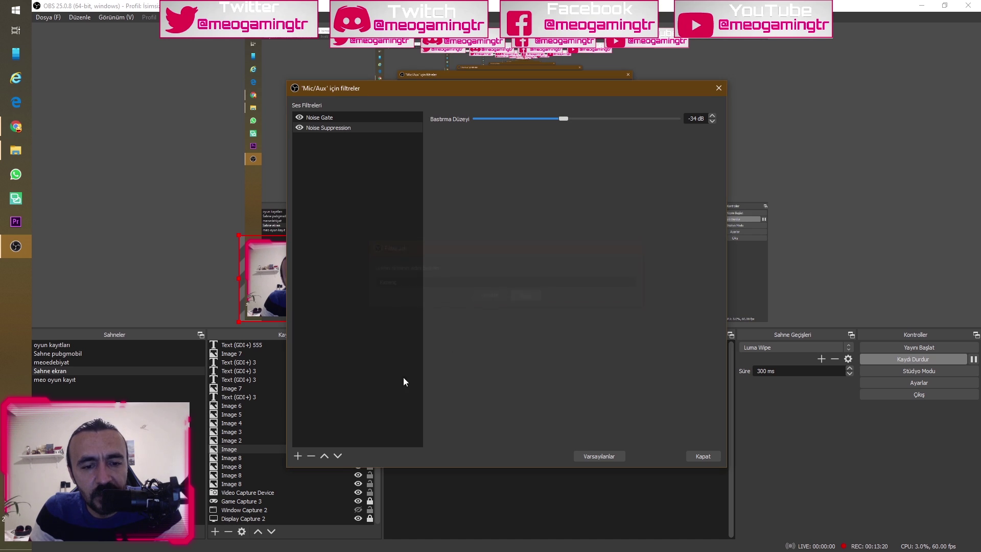
Step: Add a Sıkıştırma filter to Mic/Aux, accepting the suggested name
left_click(298, 456)
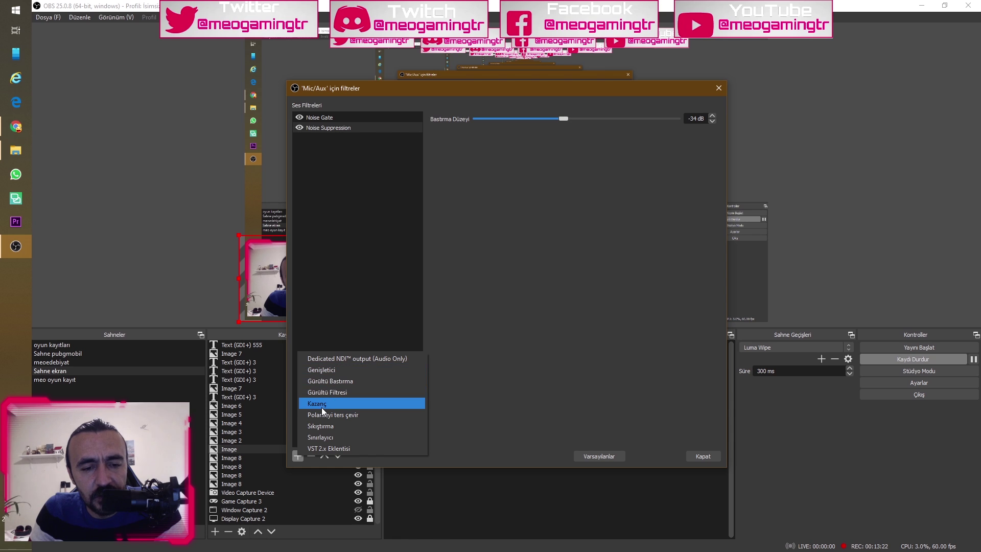
left_click(324, 427)
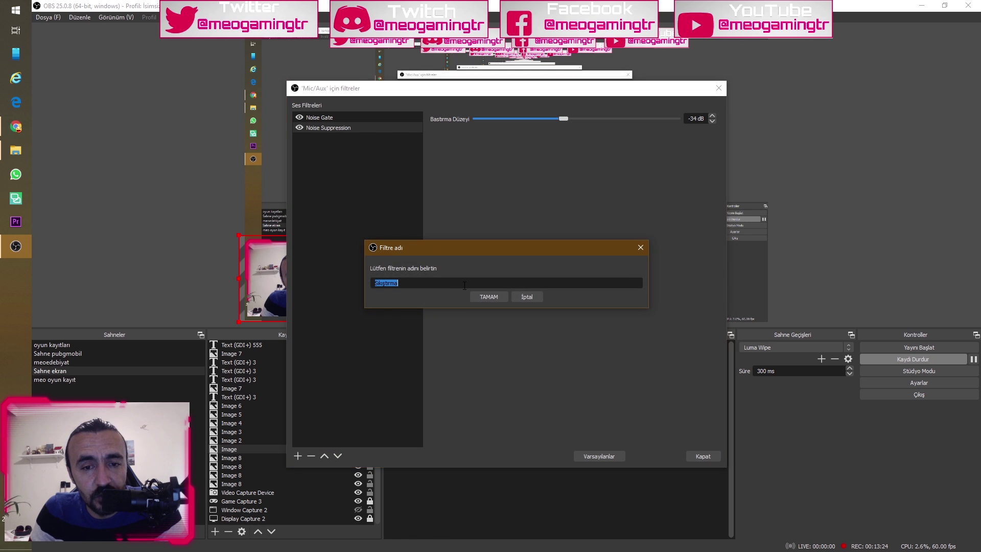
key("Return")
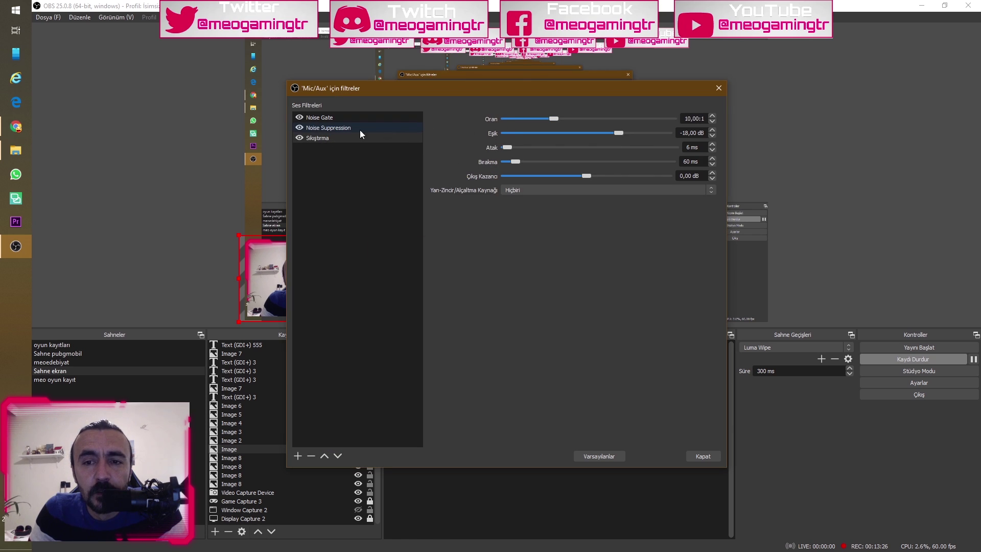
Step: Remove the Sıkıştırma filter from Mic/Aux and close the filters
left_click(314, 139)
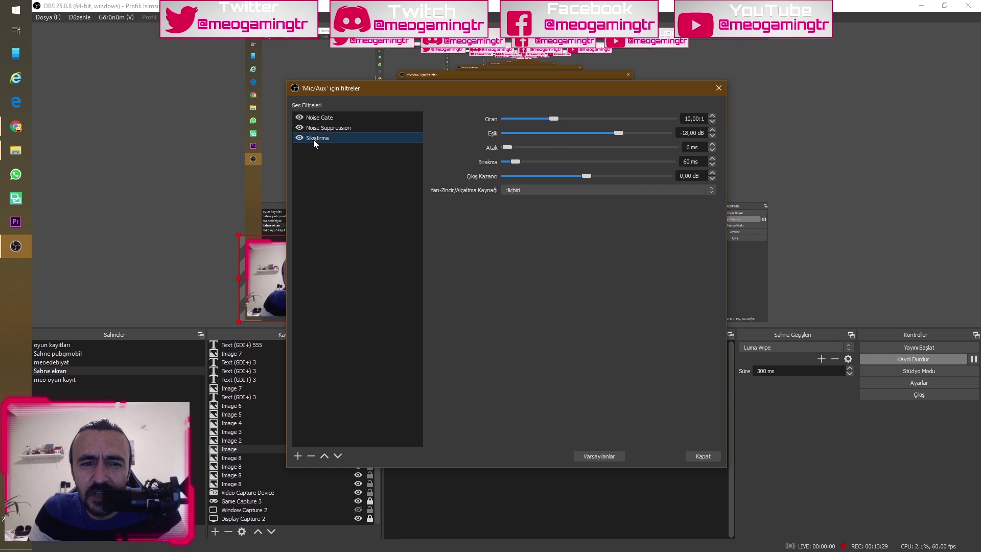
left_click(311, 455)
left_click(531, 292)
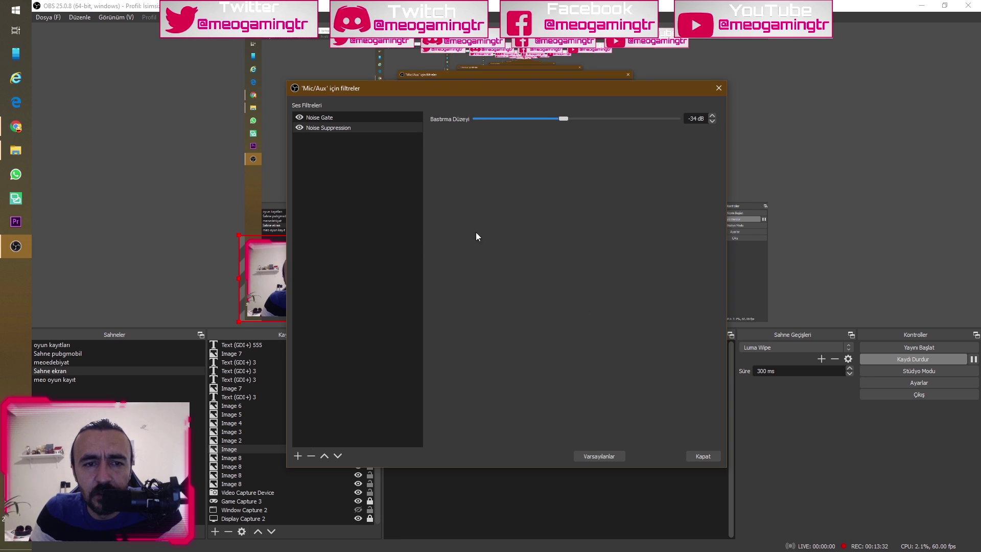
left_click(696, 456)
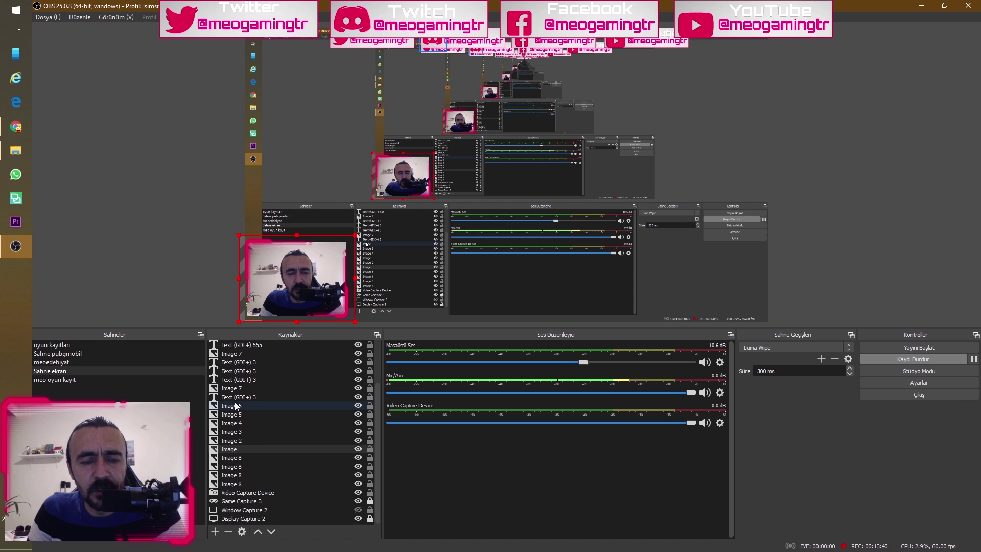
left_click(253, 510)
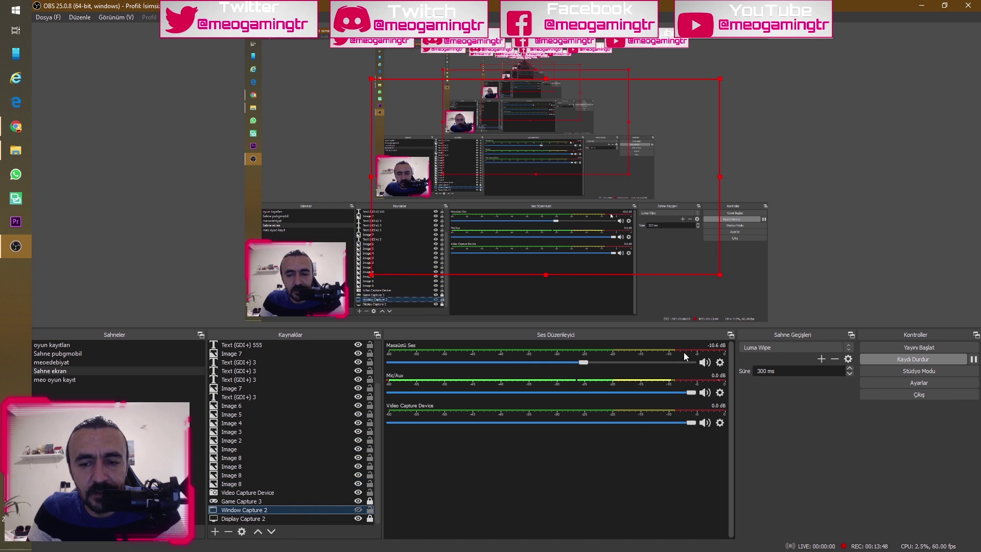
left_click(618, 465)
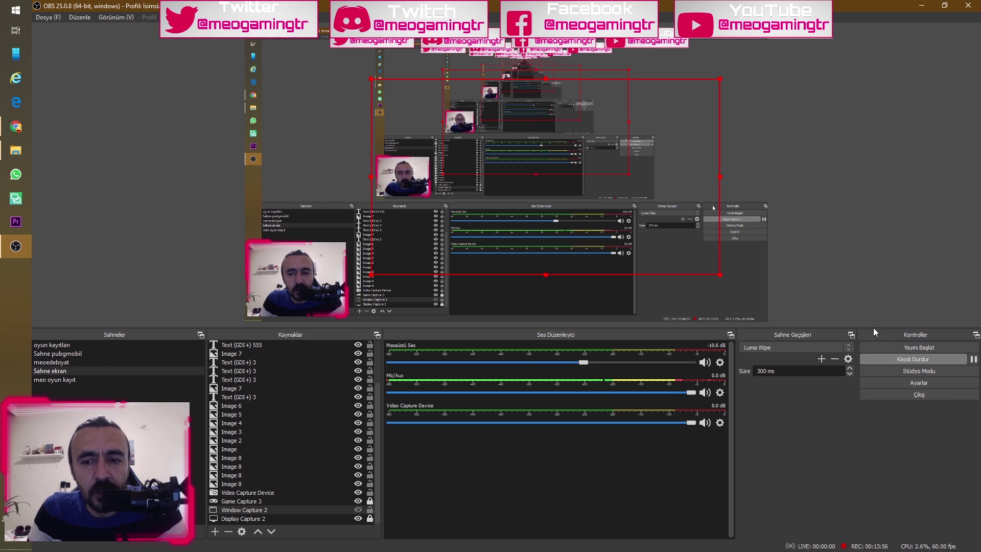
right_click(828, 222)
key("Escape")
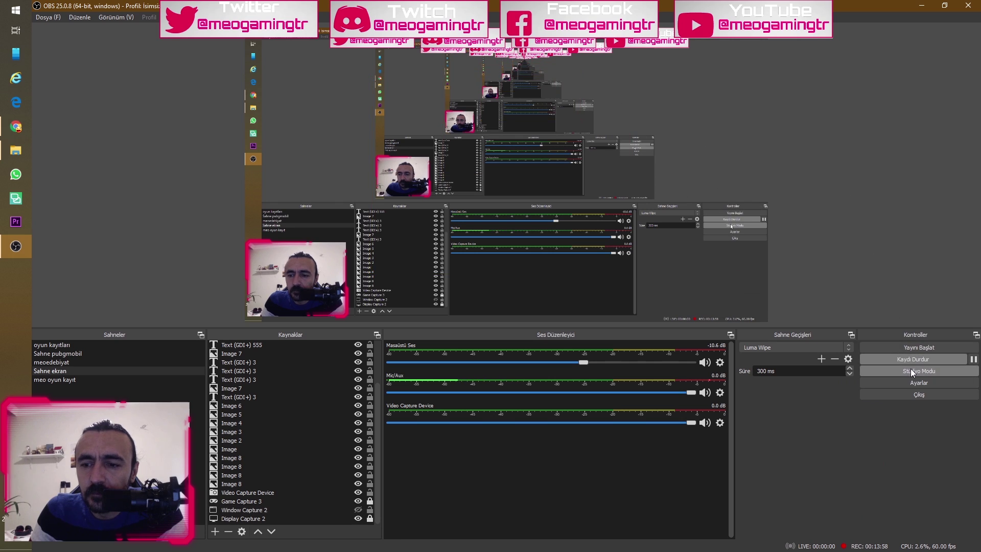
Step: Open the program settings and review the general options for output, source alignment, projectors and the system tray
left_click(912, 382)
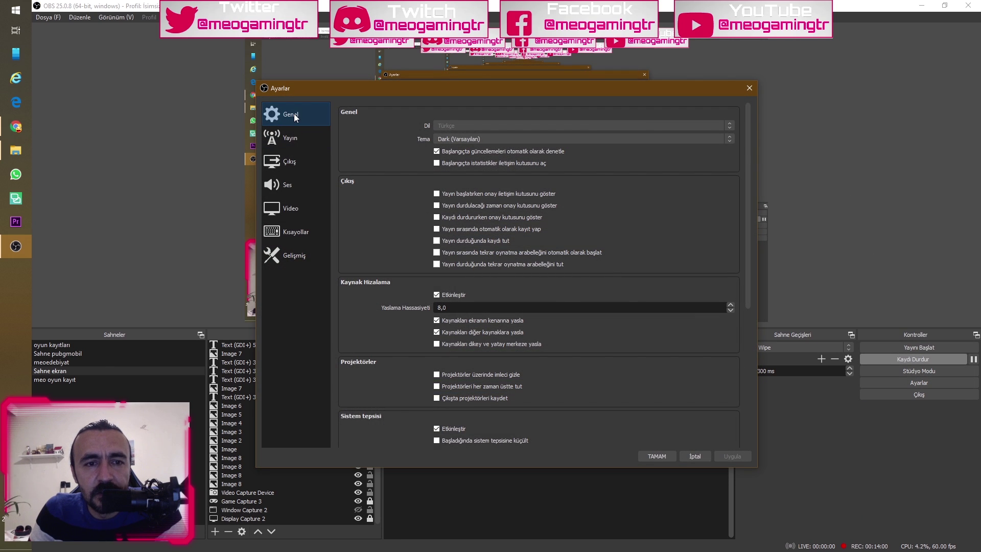
scroll(521, 276, "down", 8)
scroll(524, 312, "up", 7)
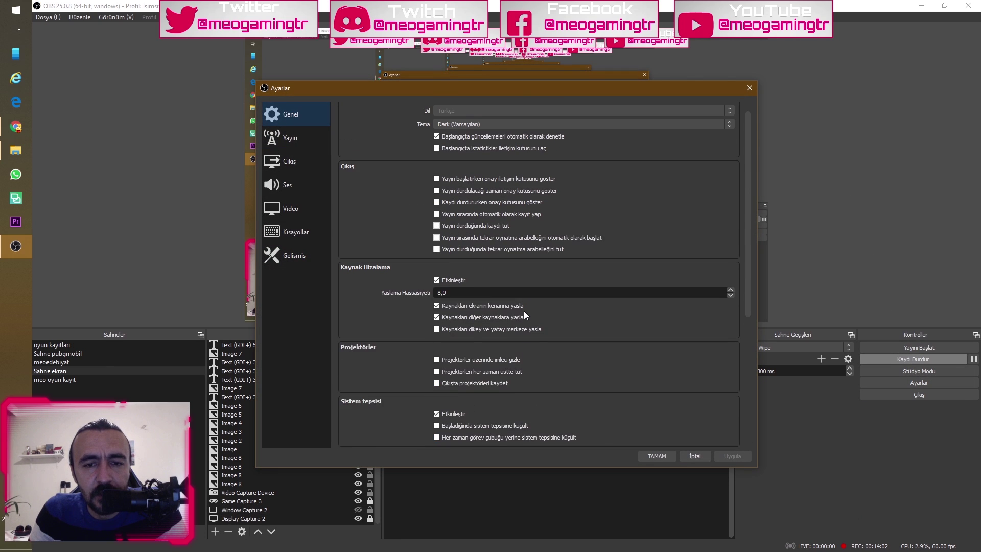
scroll(523, 310, "up", 4)
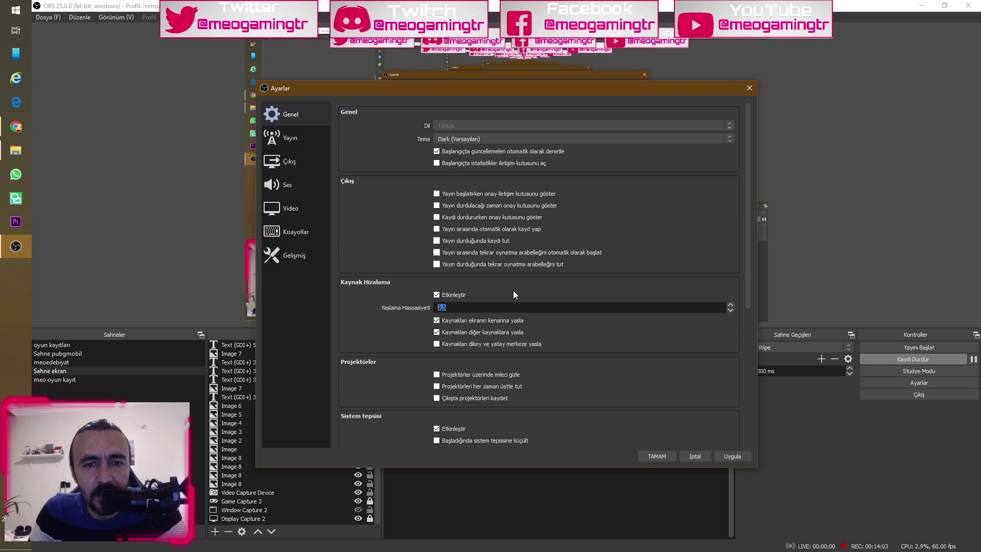
Step: Examine the streaming services offered in the Yayın settings, keeping Twitch selected
left_click(296, 140)
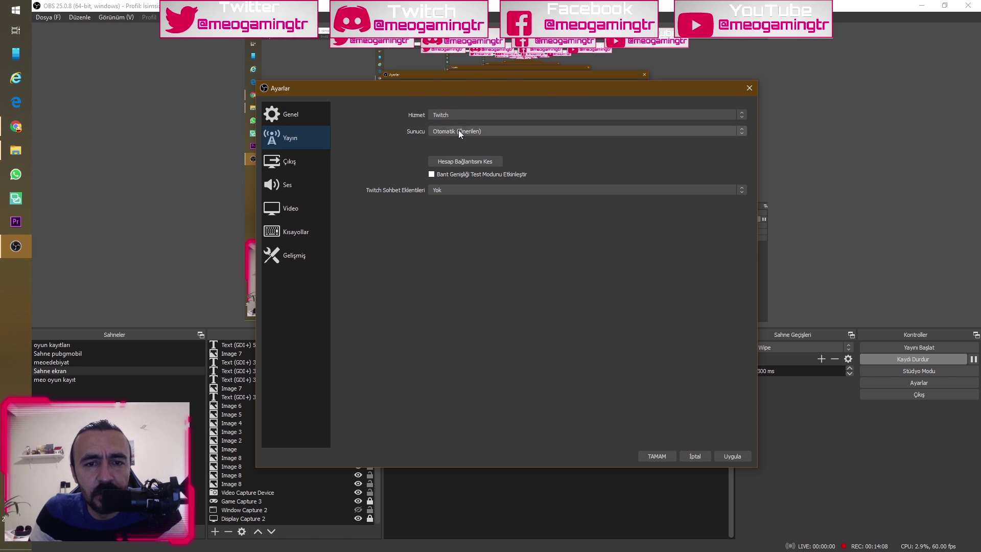
left_click(455, 113)
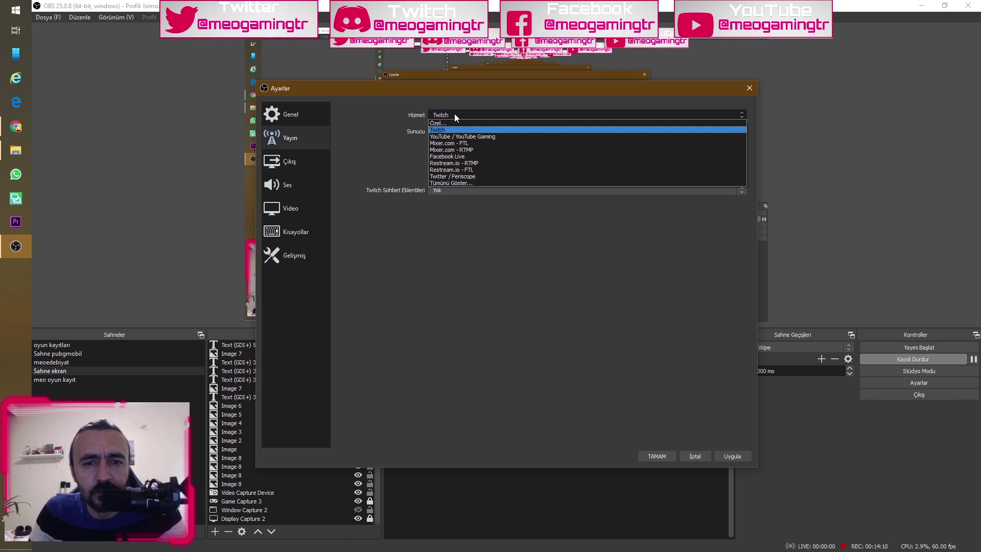
left_click(454, 113)
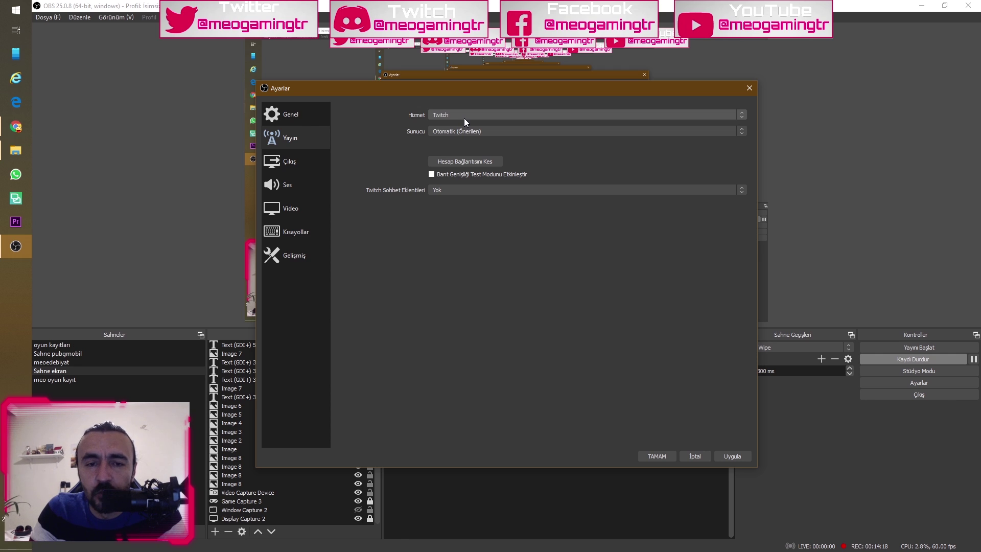
Step: Review the streaming and recording encoder settings in the Çıkış settings
left_click(307, 160)
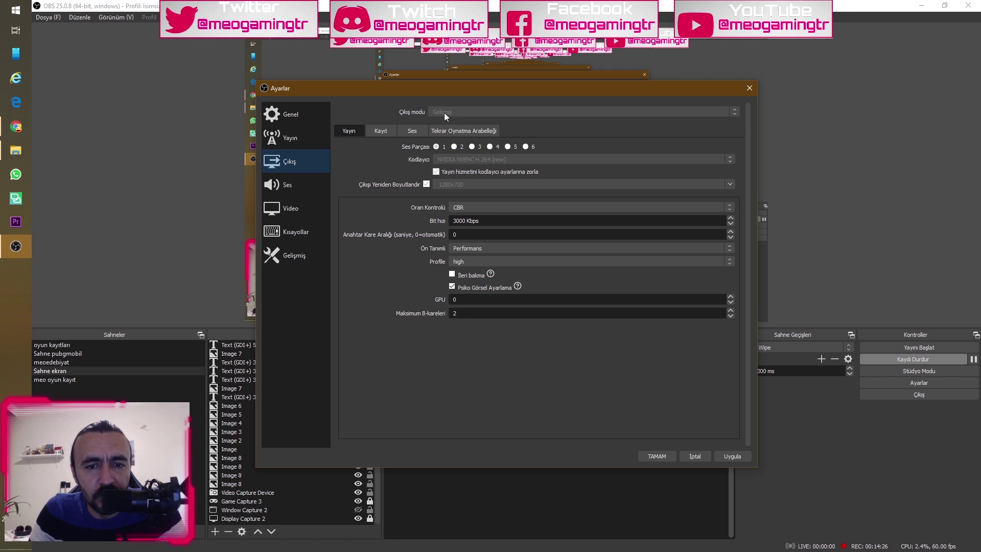
left_click(382, 130)
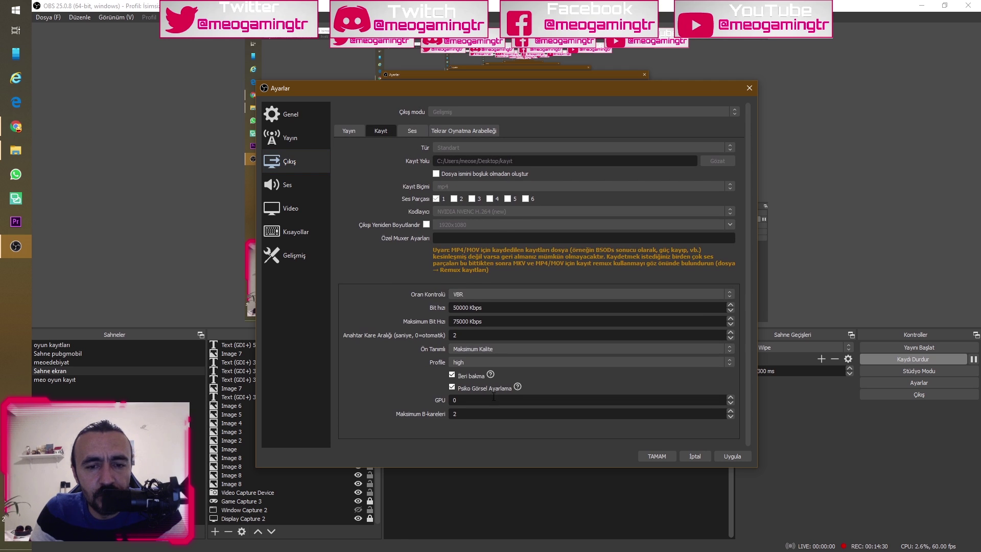
Step: Set the stream bitrate to 4000 Kbps in the Çıkış settings for Yayın and save the settings
left_click(349, 131)
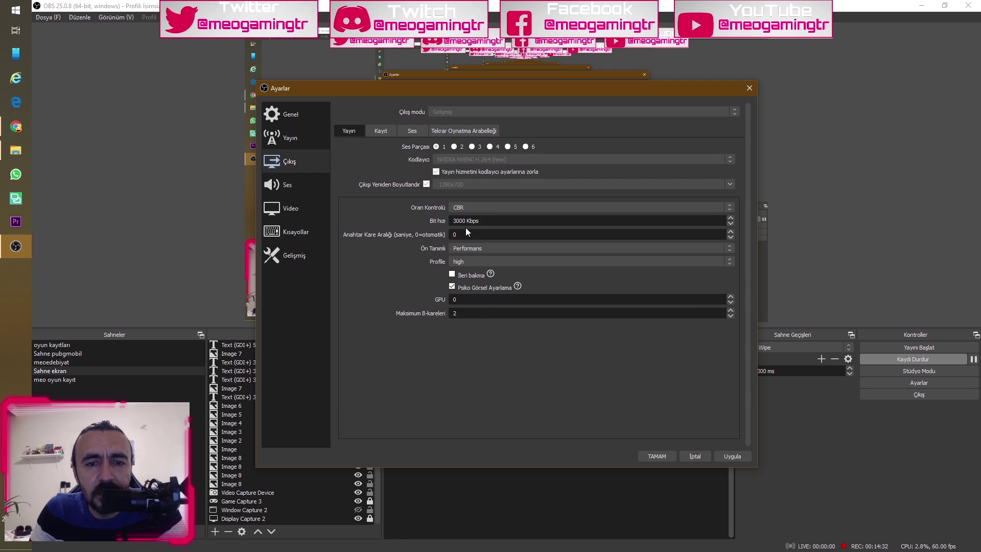
triple_click(480, 220)
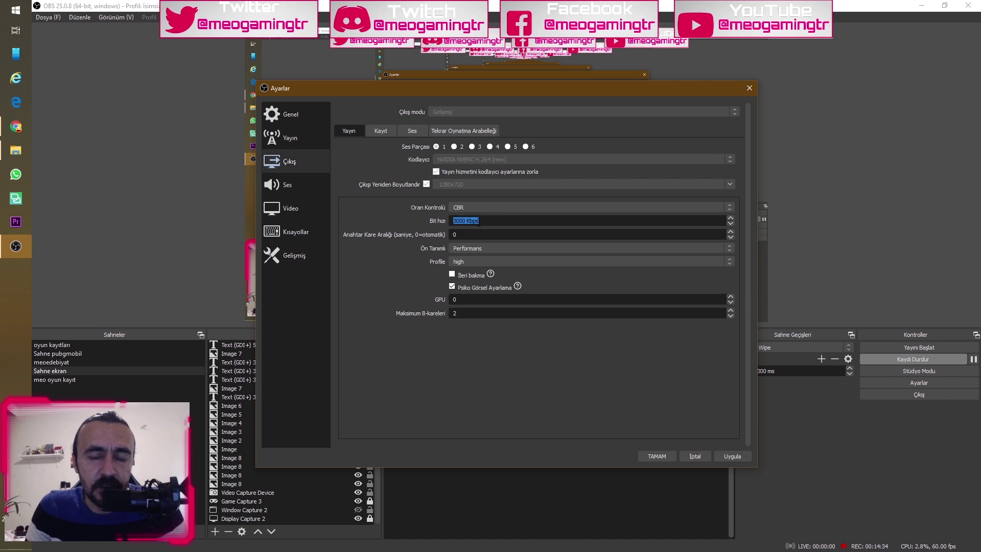
left_click(489, 222)
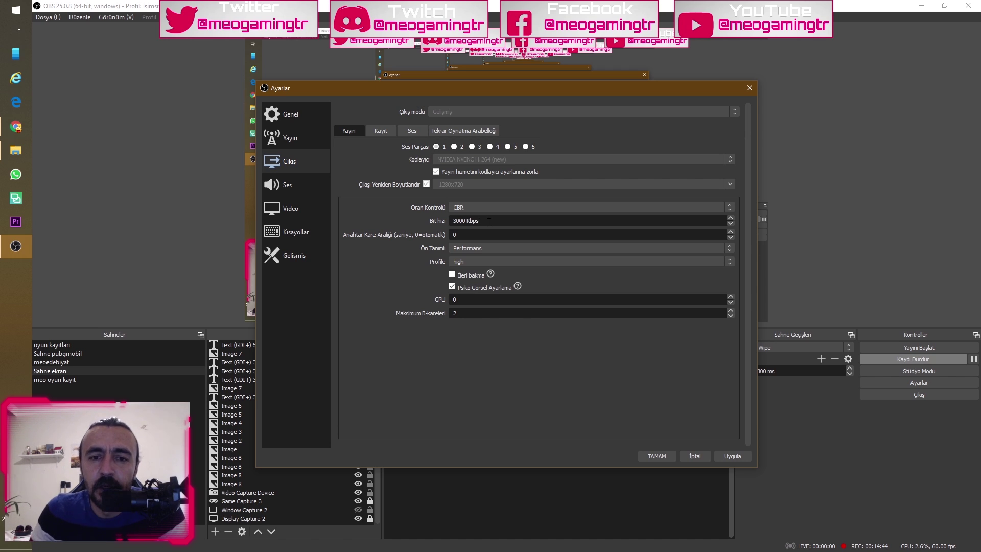
left_click_drag(453, 221, 457, 221)
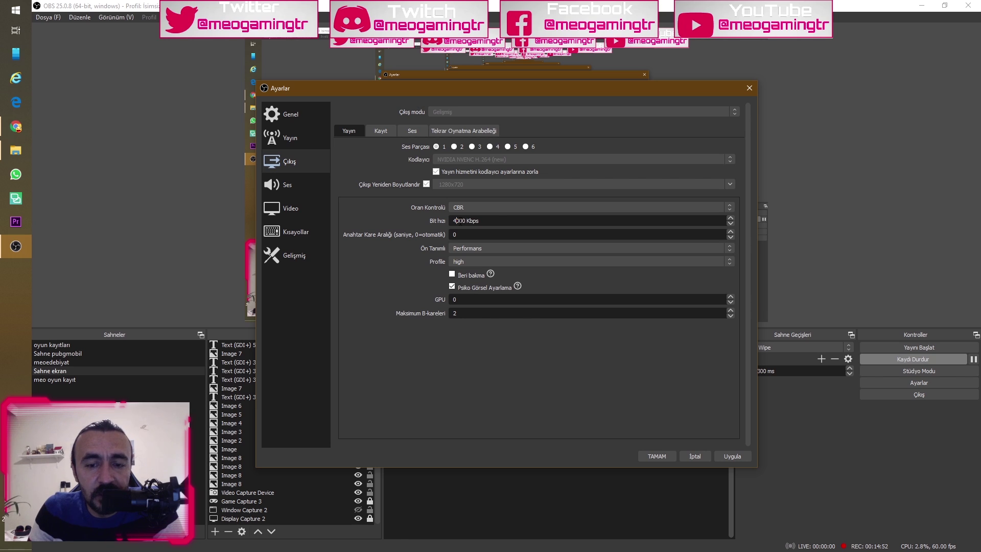
key("BackSpace")
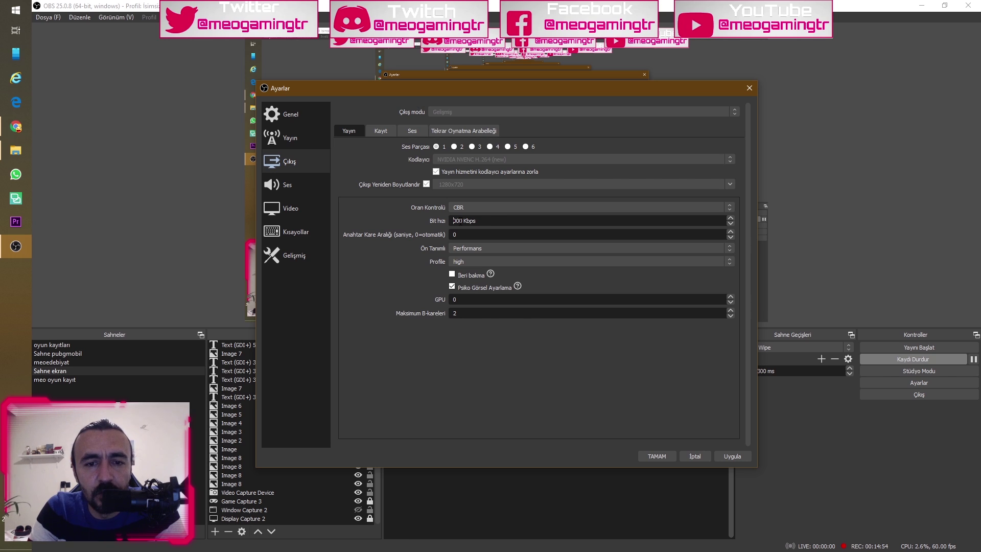
type("3")
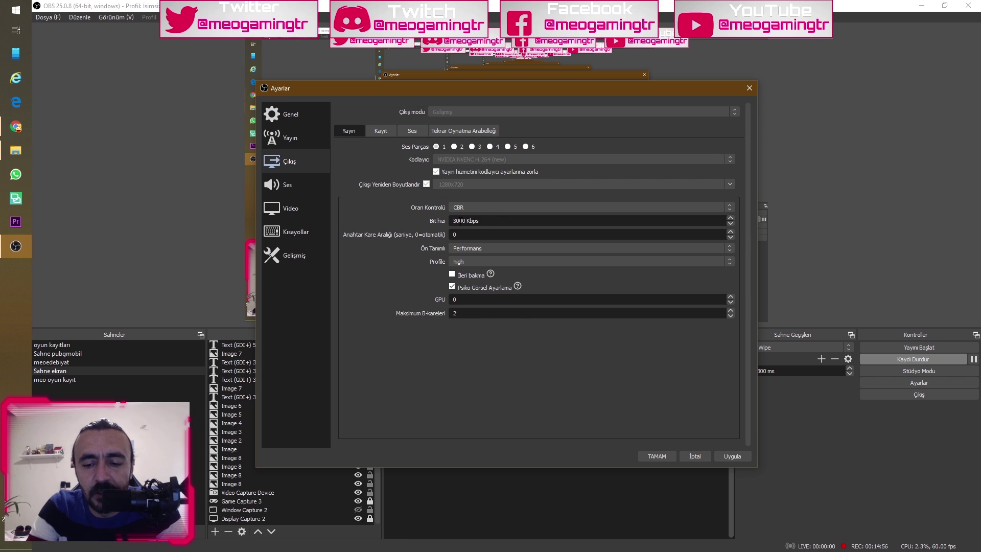
key("BackSpace")
type("4")
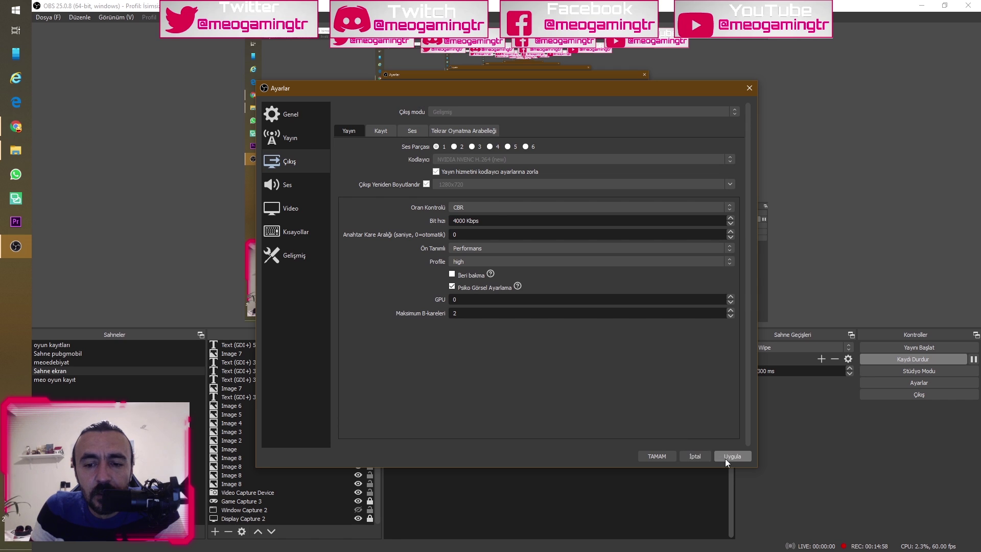
left_click(658, 455)
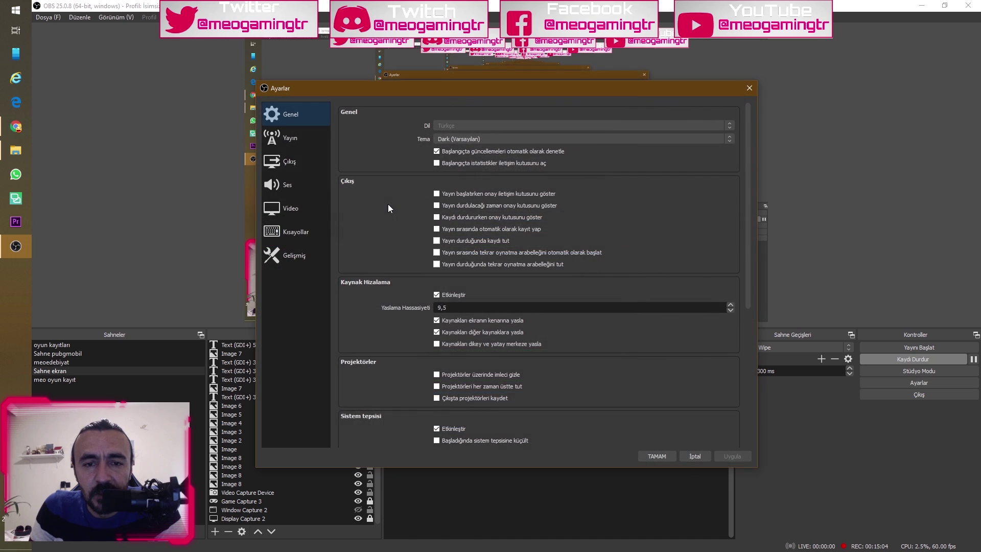
Step: Review the Çıkış, Ses and Video settings, including resolution and FPS, and close the settings without changes
left_click(291, 161)
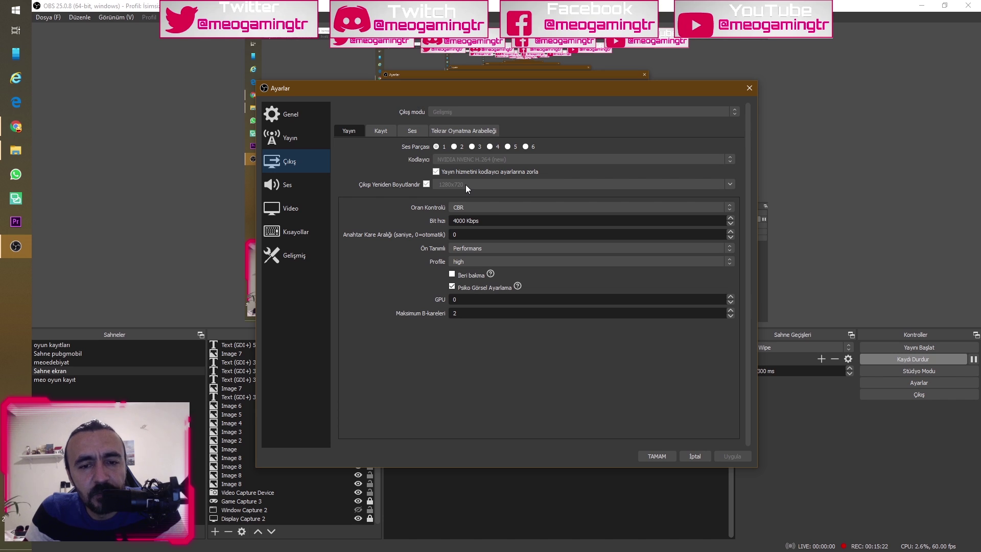
left_click(301, 186)
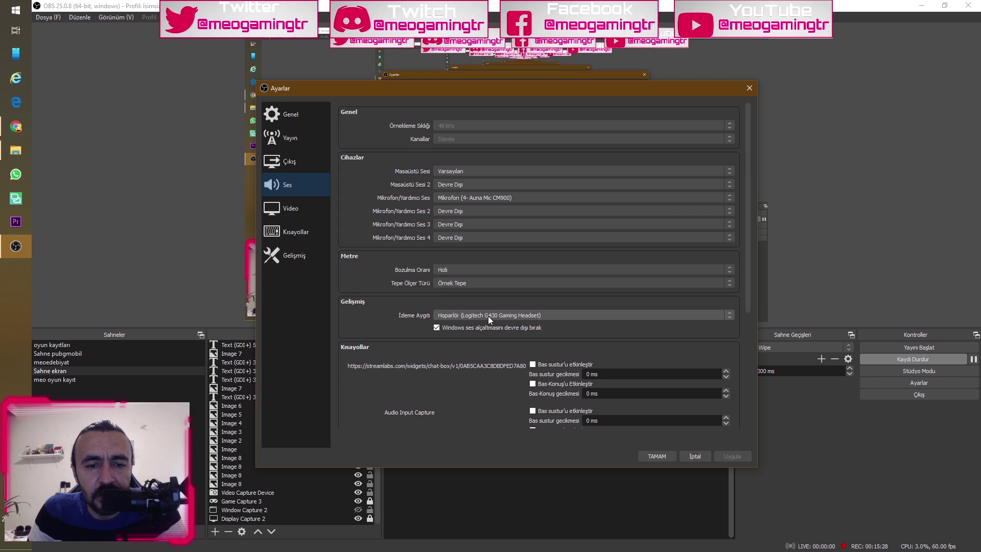
left_click(299, 206)
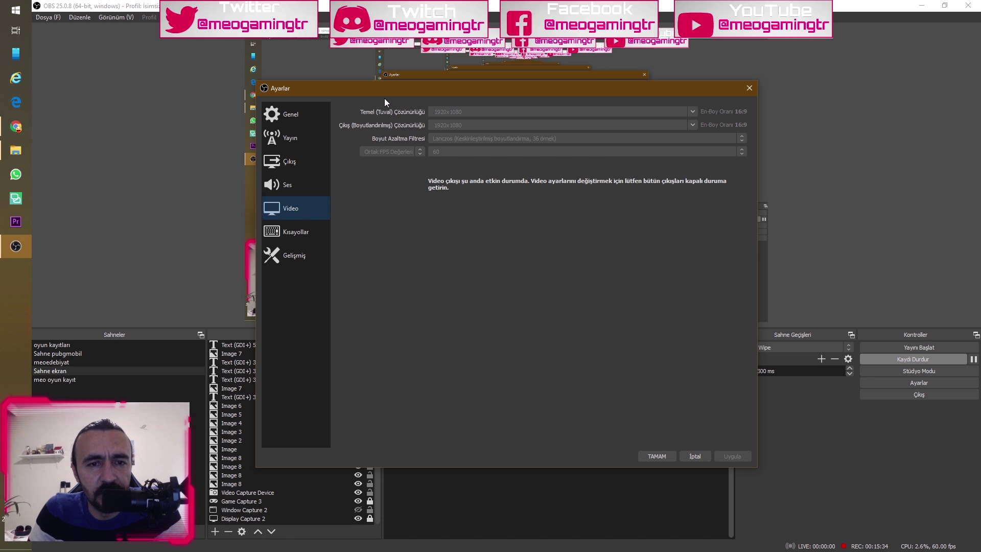
left_click_drag(392, 96, 381, 276)
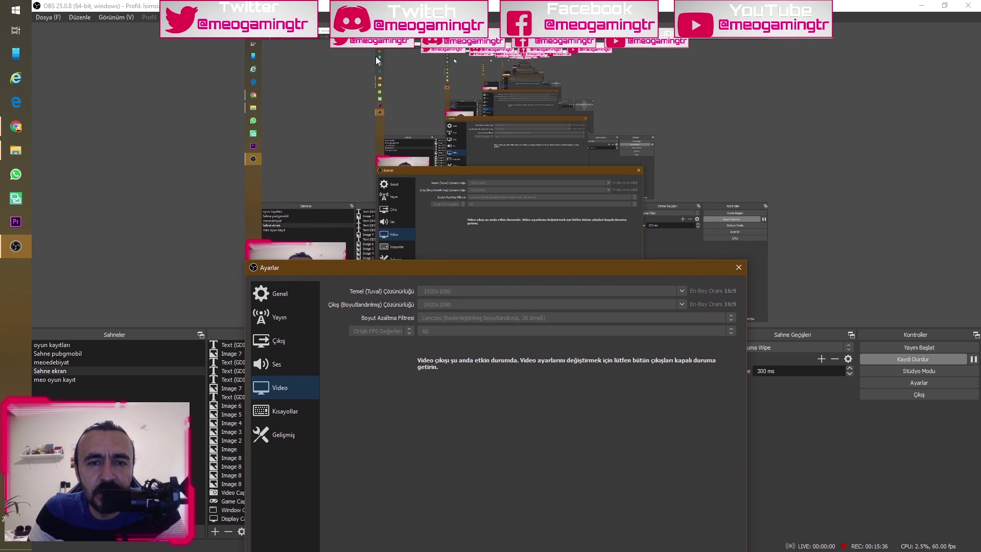
left_click_drag(509, 268, 509, 96)
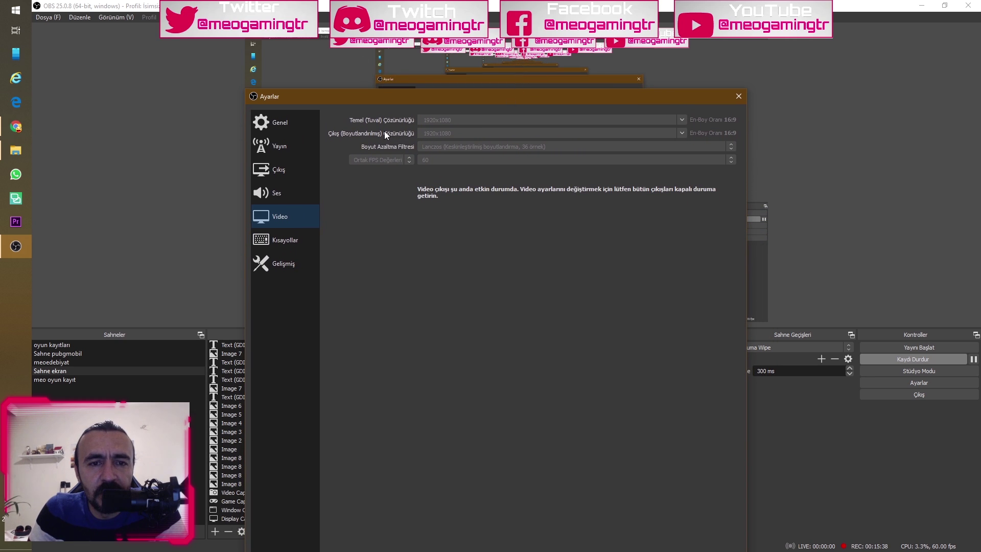
left_click_drag(414, 101, 422, 75)
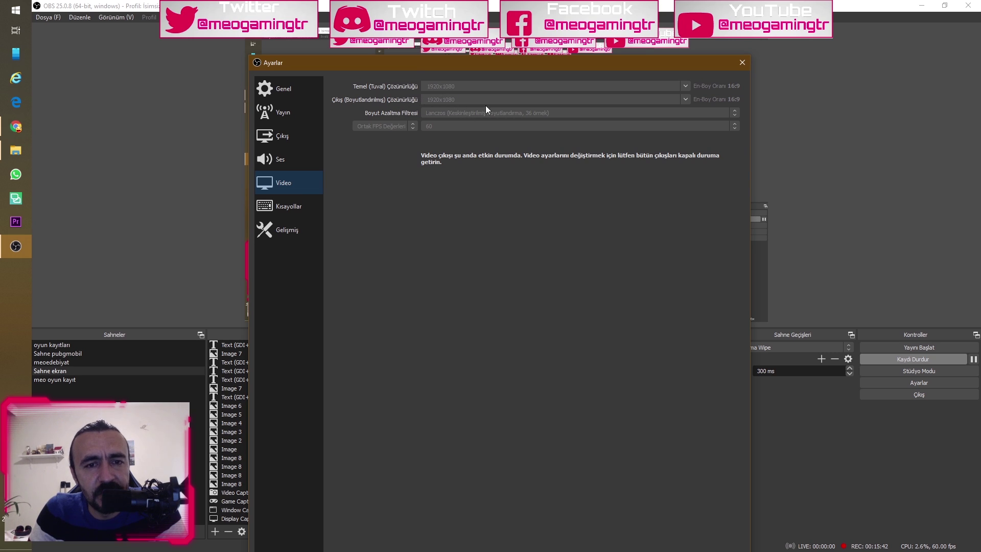
left_click_drag(523, 59, 471, 81)
mouse_move(476, 77)
left_mouse_down()
mouse_move(481, 138)
mouse_move(491, 88)
mouse_move(483, 94)
left_mouse_up()
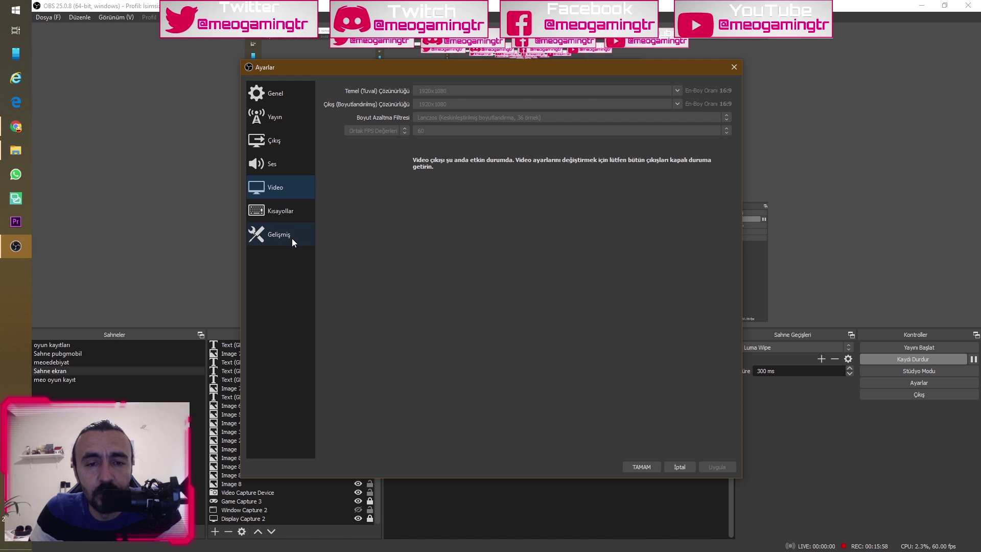
left_click(681, 467)
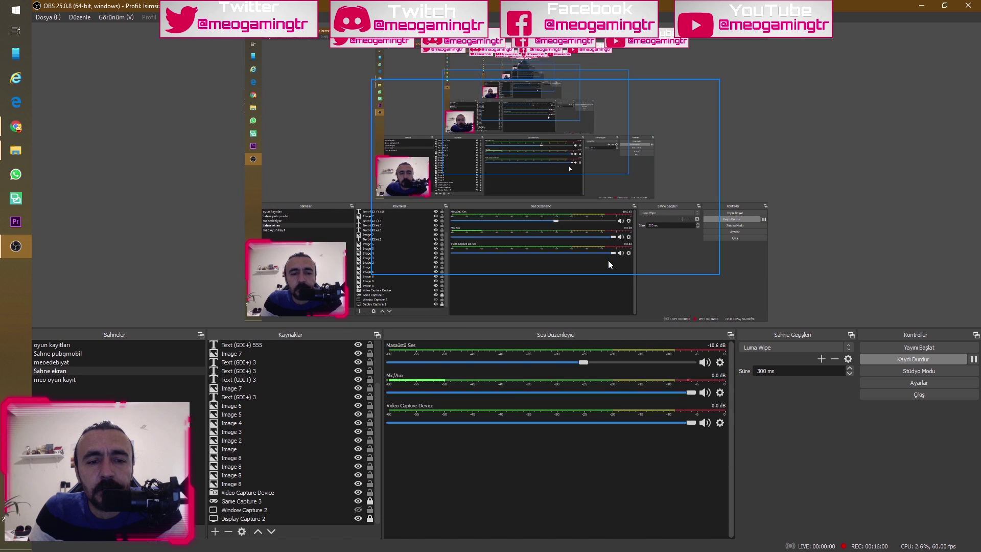
Step: Select the Window Capture 2 source in the preview, and select Display Capture 2 instead
left_click_drag(762, 167, 761, 168)
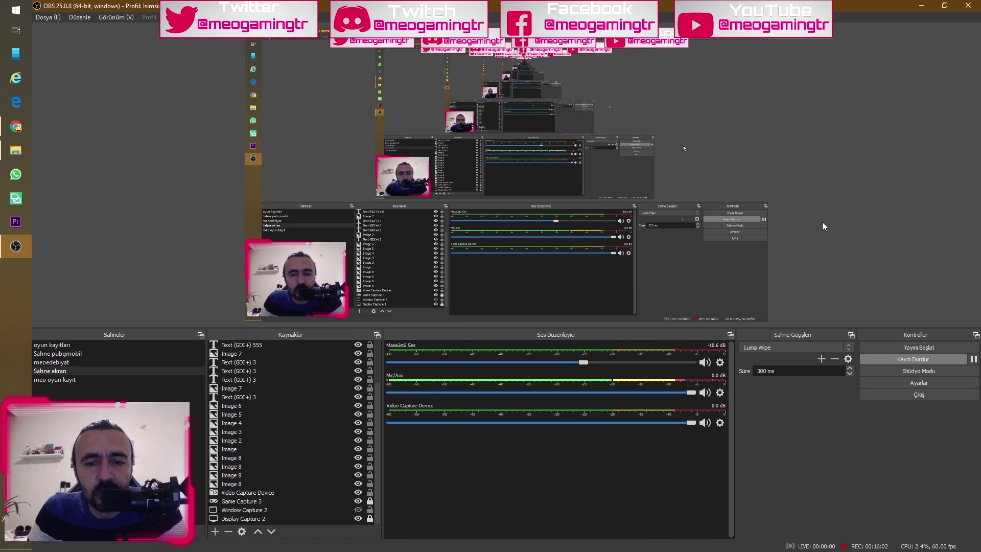
left_click_drag(719, 274, 457, 129)
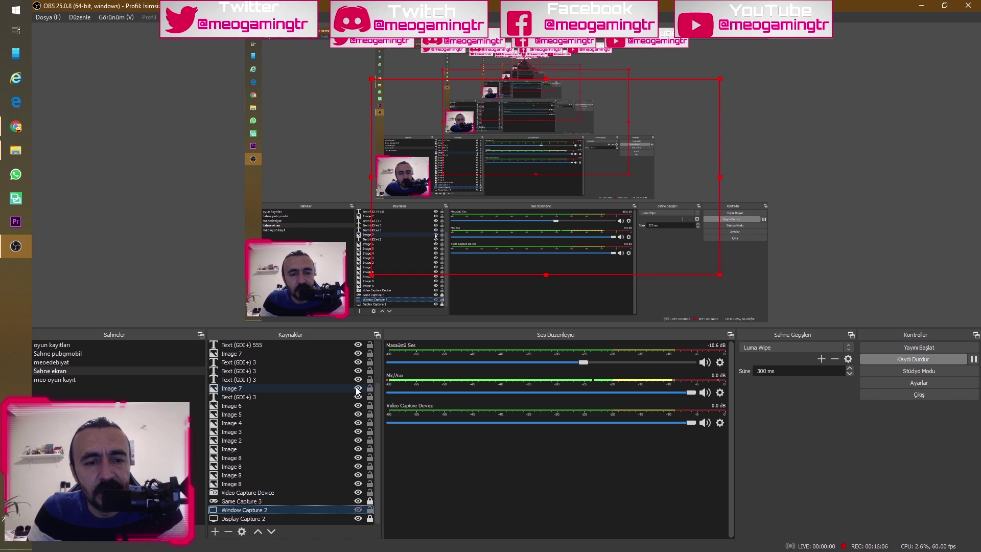
left_click(255, 518)
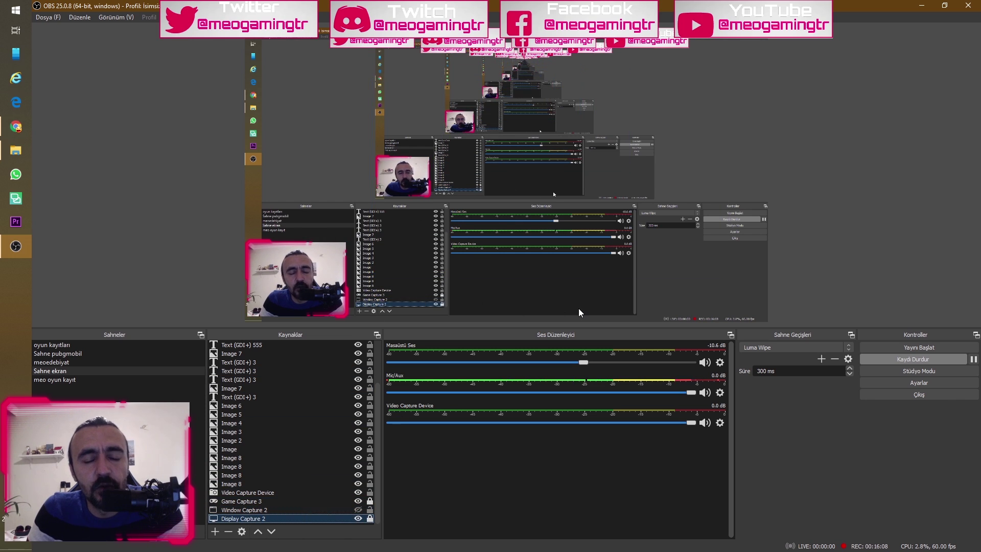
Step: Find and open Windows' Grafik ayarları, view the file browser for adding a classic application, and cancel it
key("super")
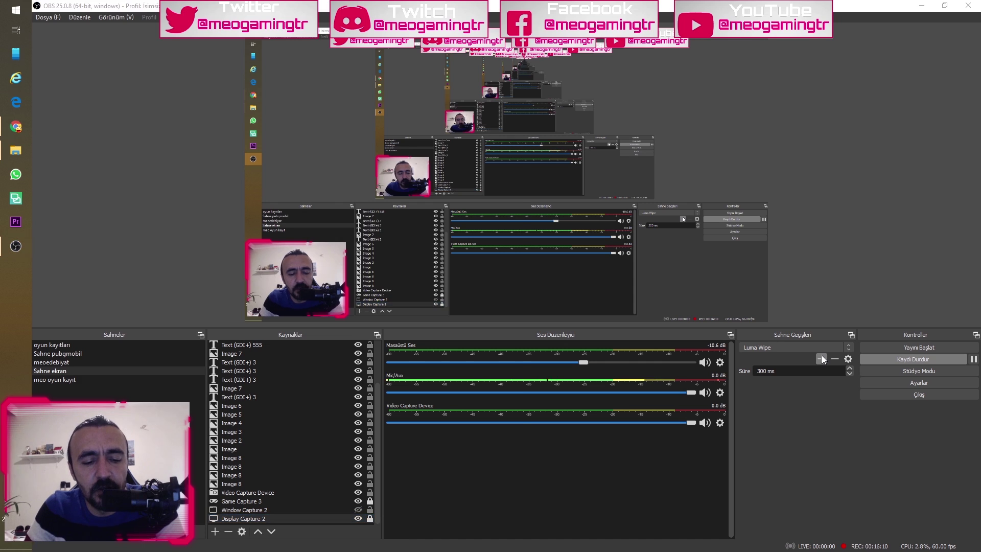
type("grafik")
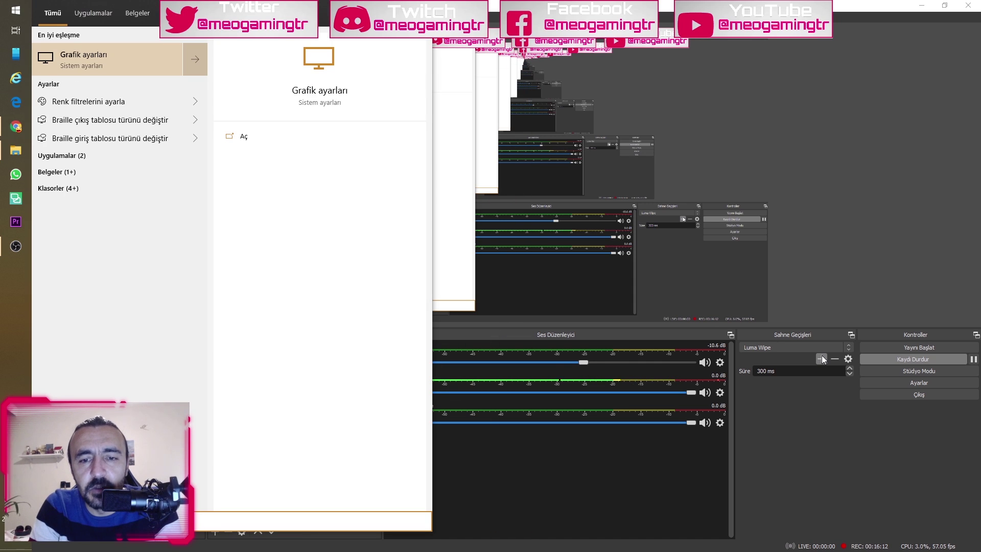
key("Return")
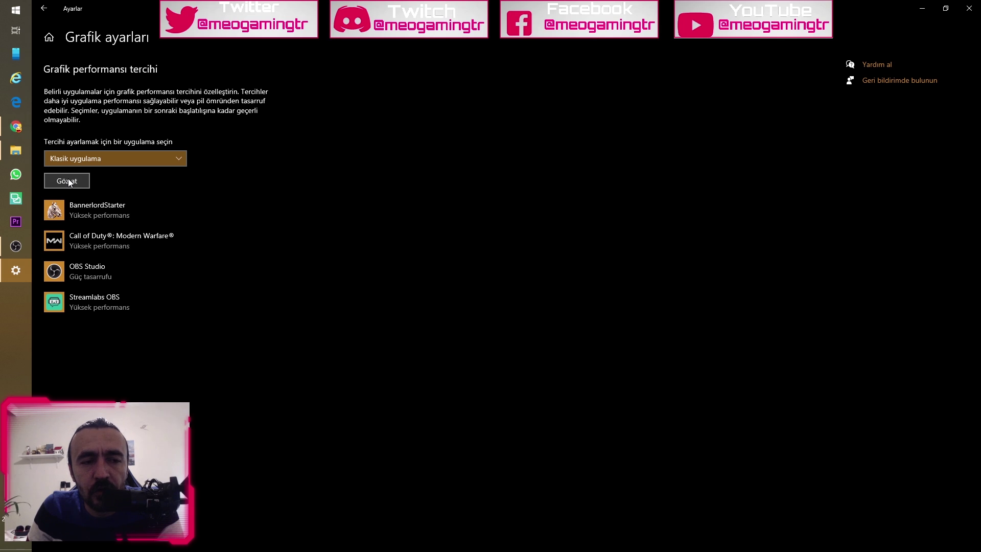
left_click(69, 181)
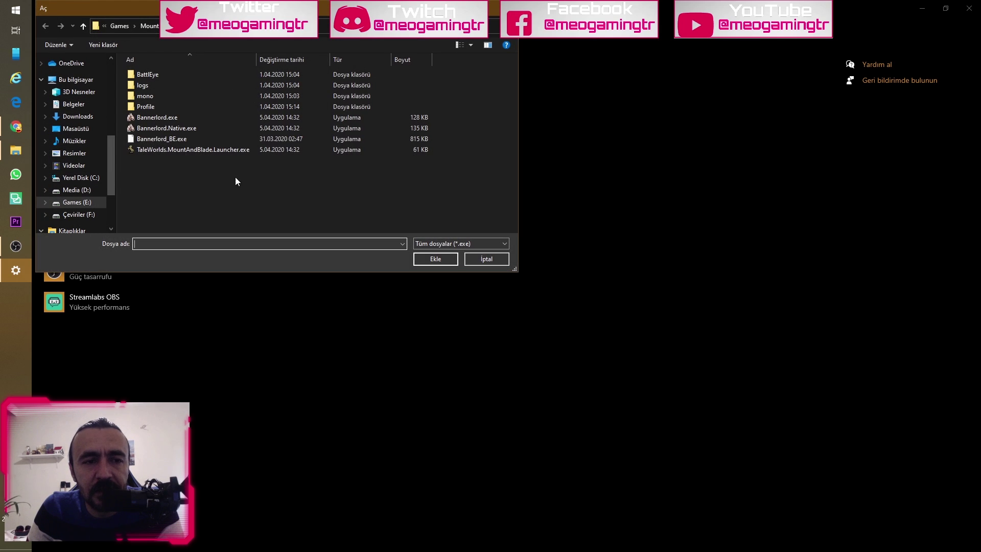
left_click(482, 259)
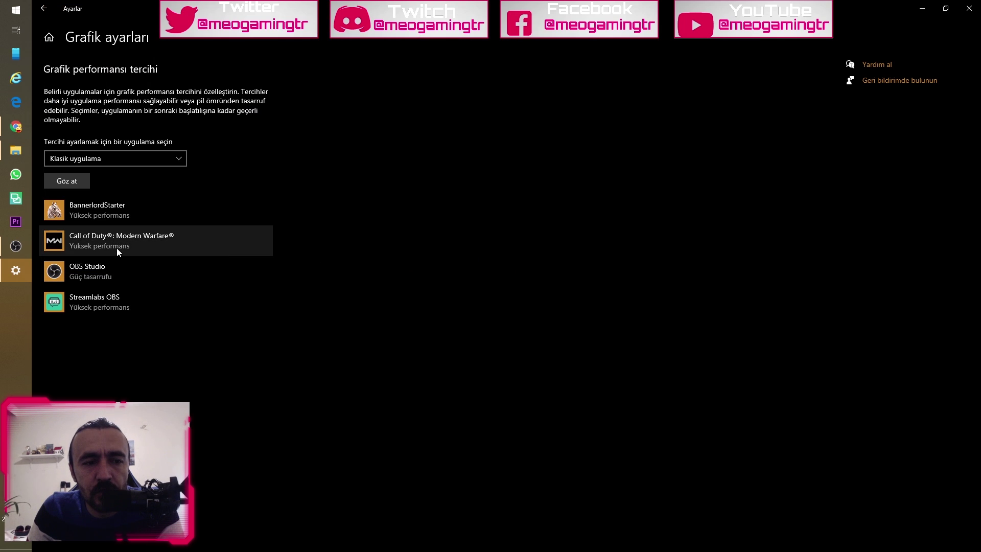
Step: Examine the graphics preference options for OBS Studio, cancel without changes, and close the Windows settings
left_click(100, 272)
left_click(194, 314)
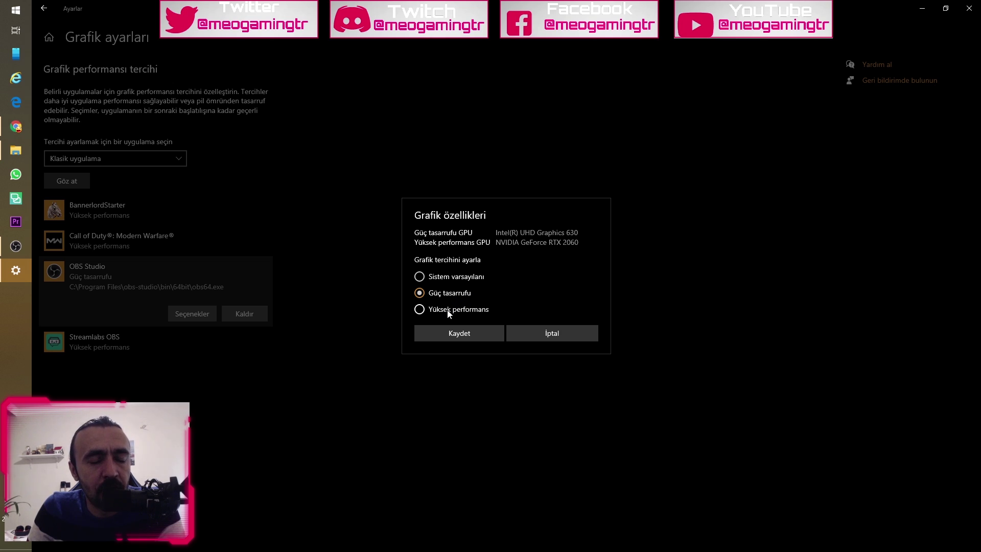
left_click(543, 332)
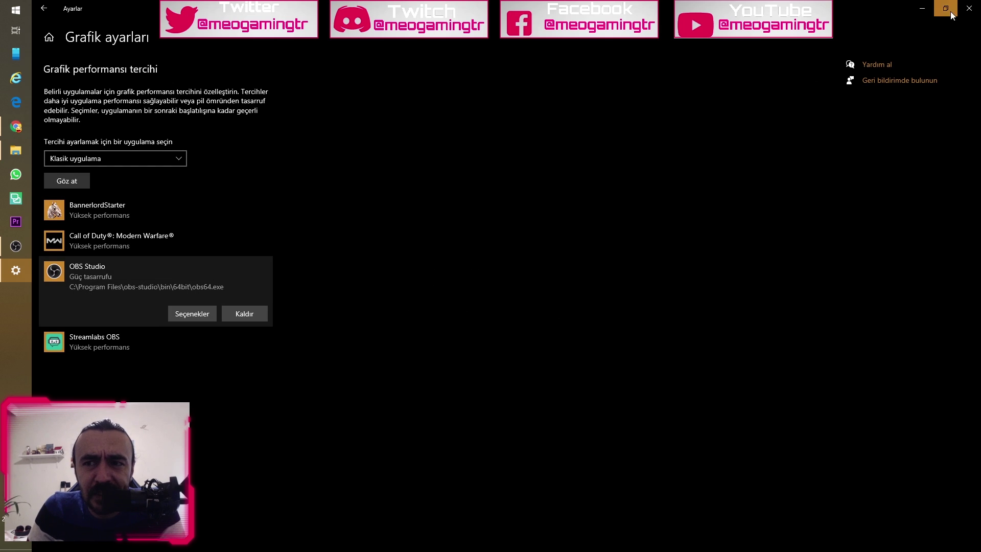
left_click(969, 8)
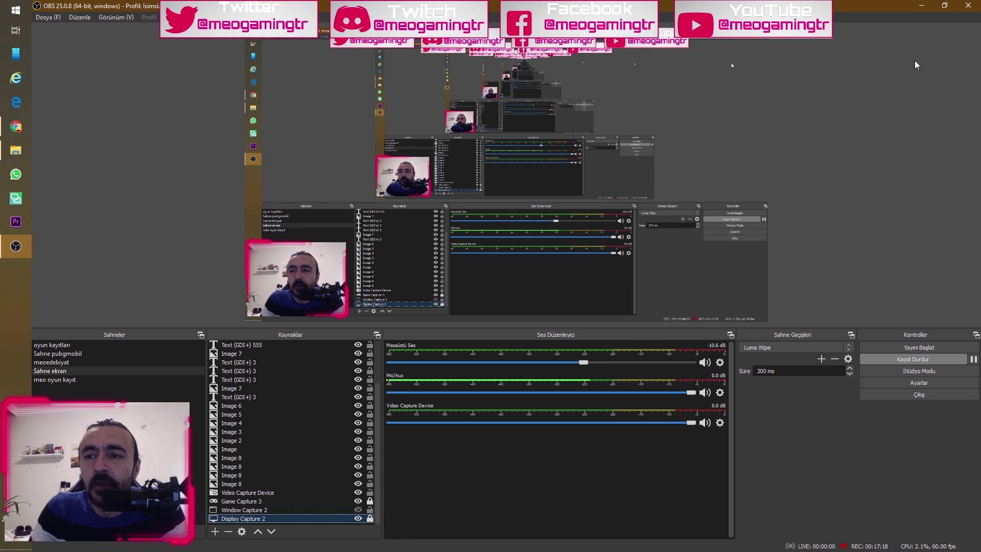
Step: Switch to Streamlabs OBS by launching it from the desktop, and disable its performance mode to show the preview
left_click(922, 7)
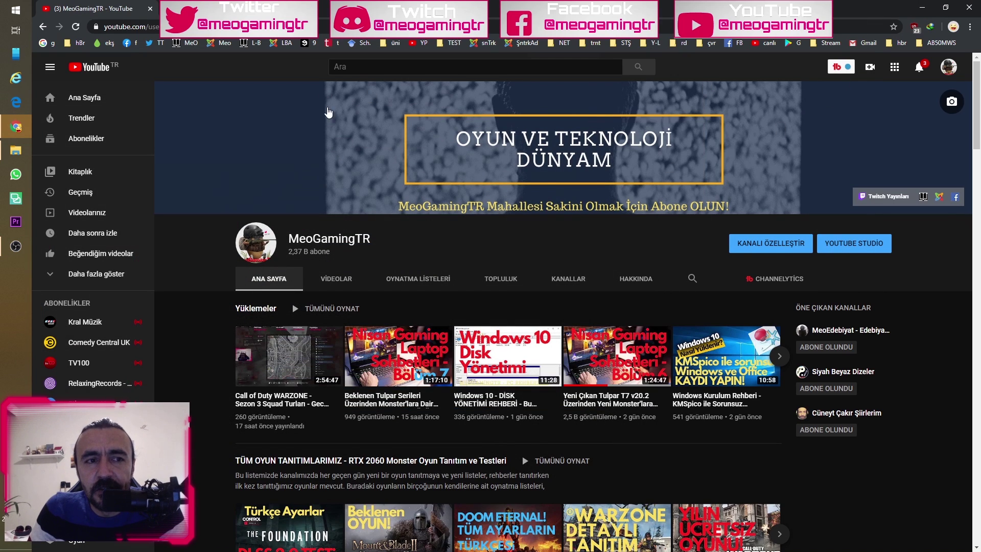
left_click(22, 132)
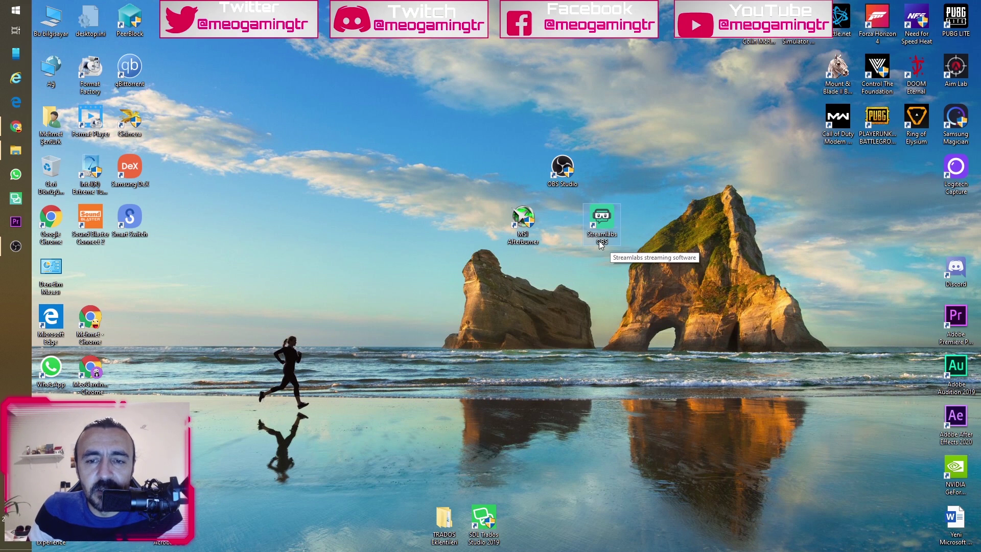
double_click(604, 223)
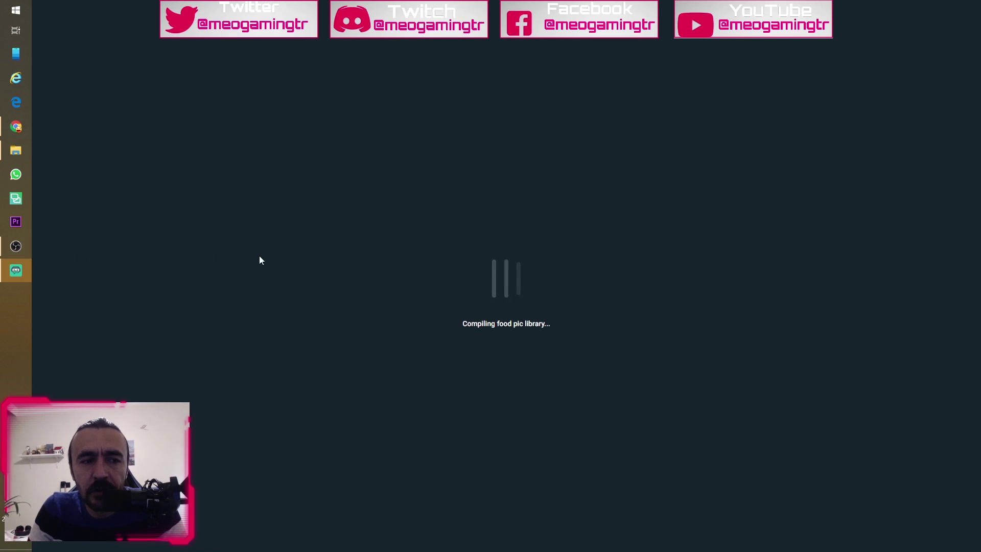
left_click(16, 248)
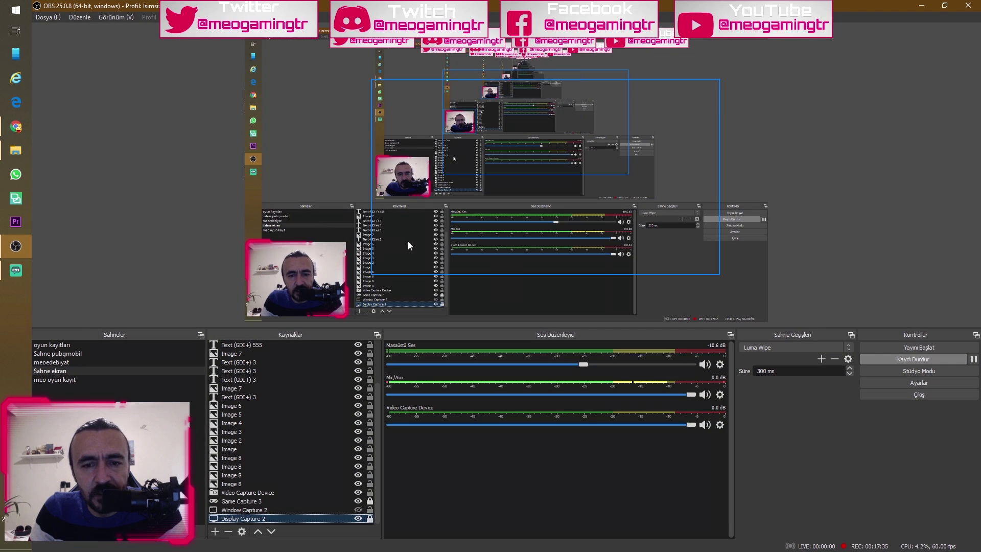
left_click(15, 270)
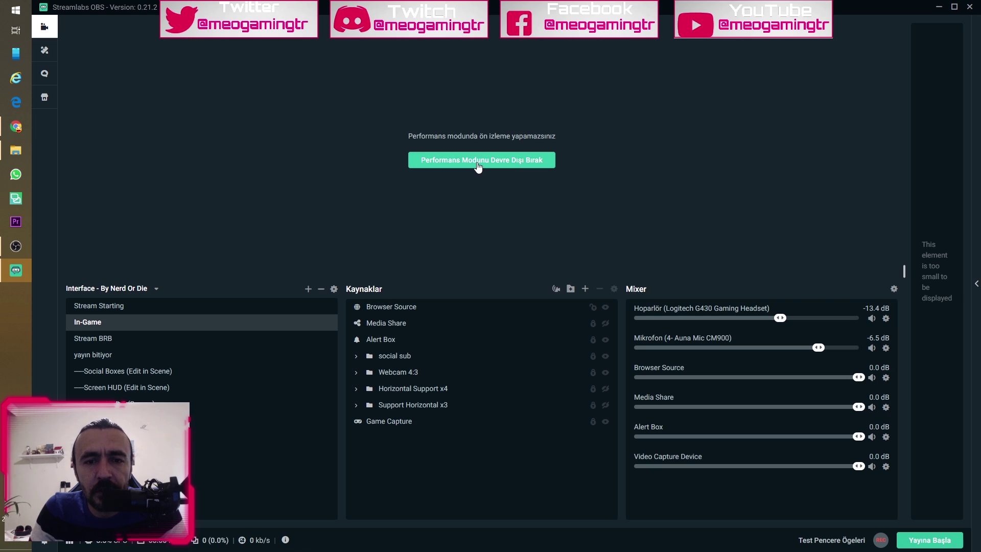
left_click(478, 165)
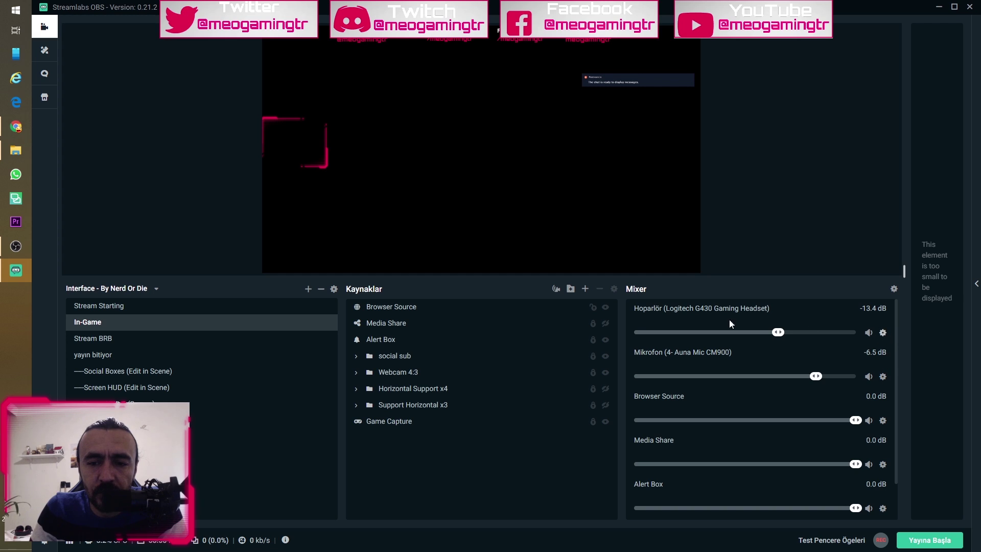
Step: Open the source filters of the Mikrofon (4- Auna Mic CM900) in the mixer
right_click(884, 384)
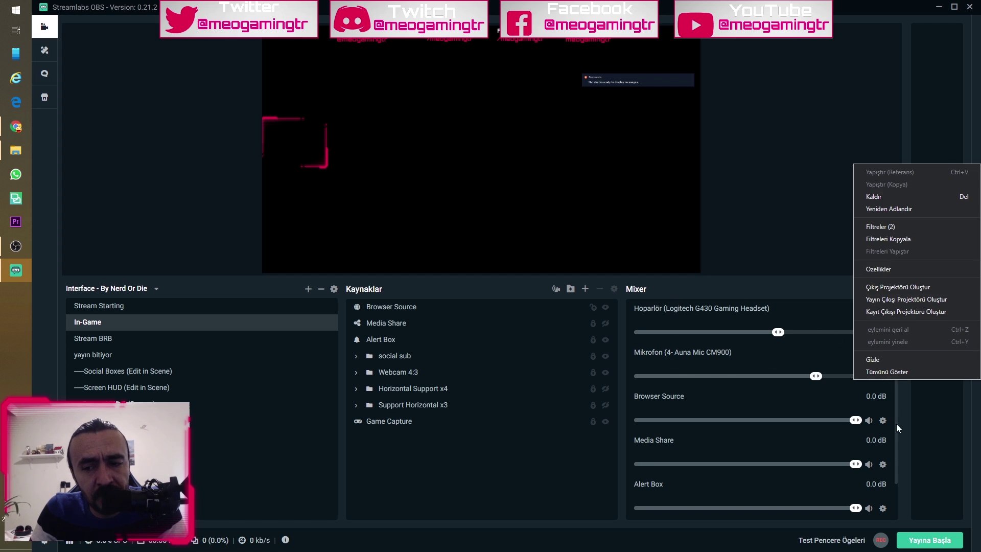
left_click(880, 227)
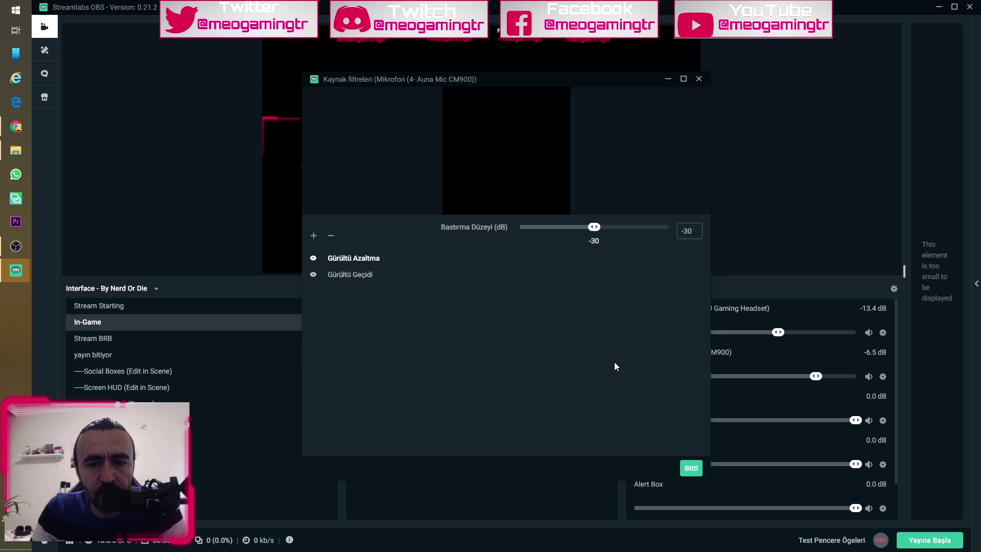
Step: Close the microphone's source filters and widen the recent events feed beside the preview until its entries are readable
left_click(691, 468)
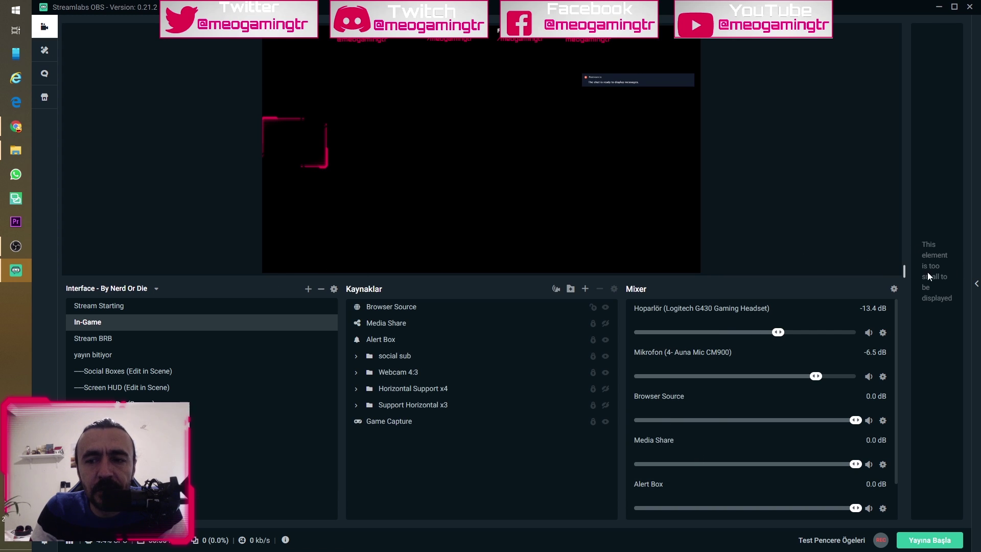
left_click_drag(903, 271, 796, 271)
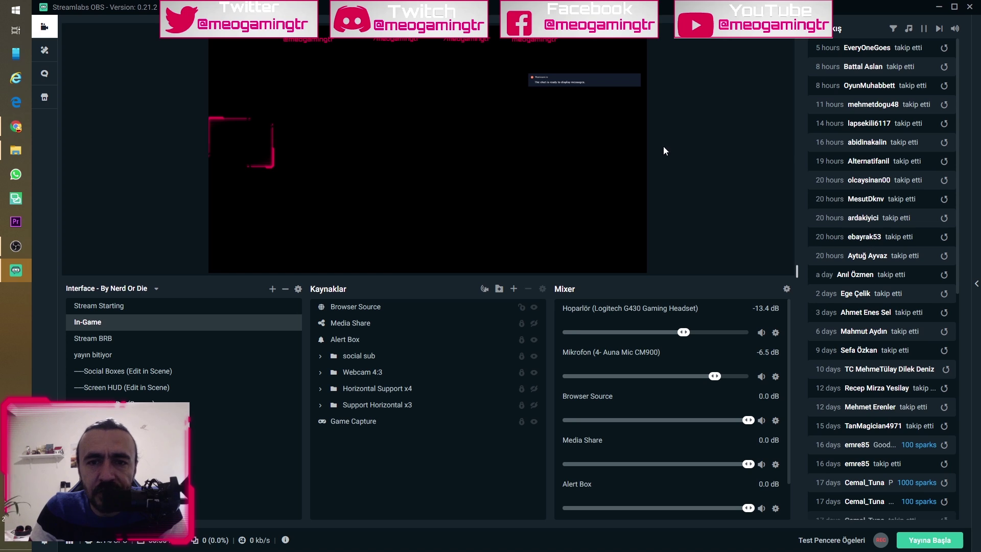
Step: Select the Alert Box source, examine the standard sources and widgets available for adding, and close the selection without adding one
left_click(353, 339)
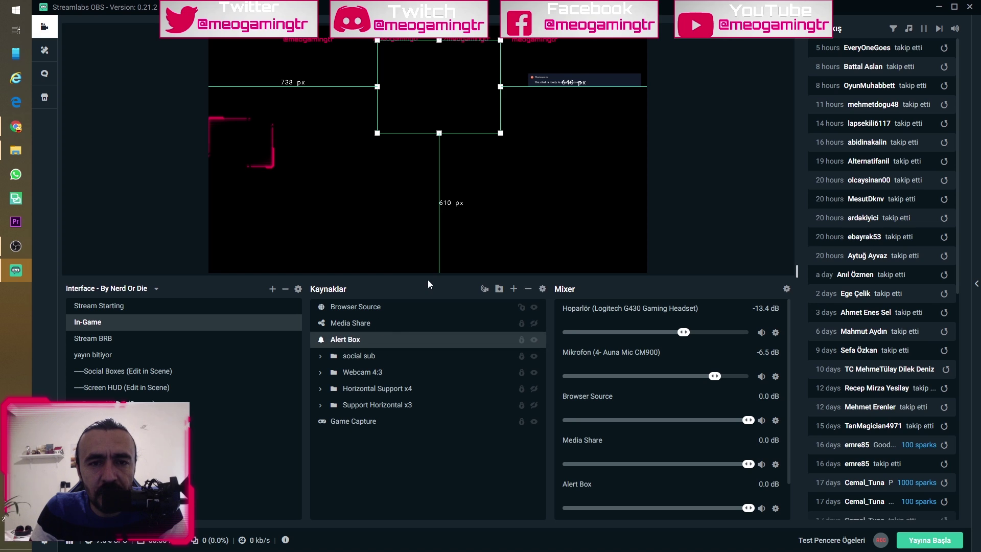
left_click(514, 288)
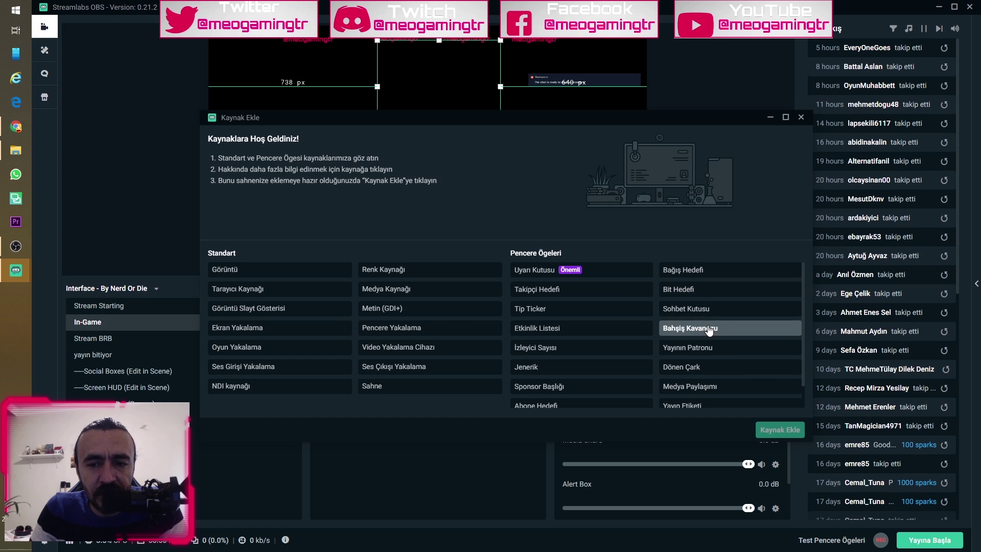
scroll(711, 331, "down", 1)
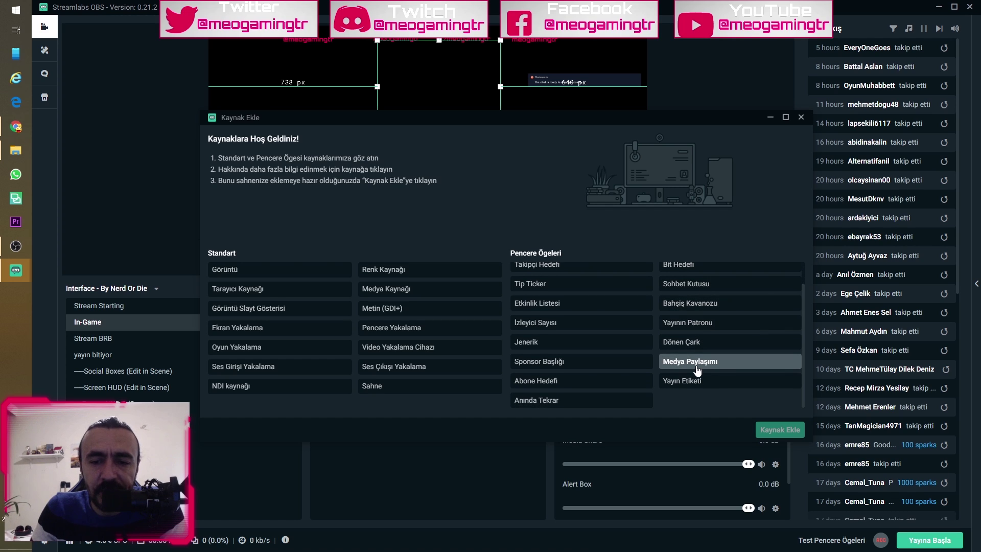
scroll(555, 390, "up", 1)
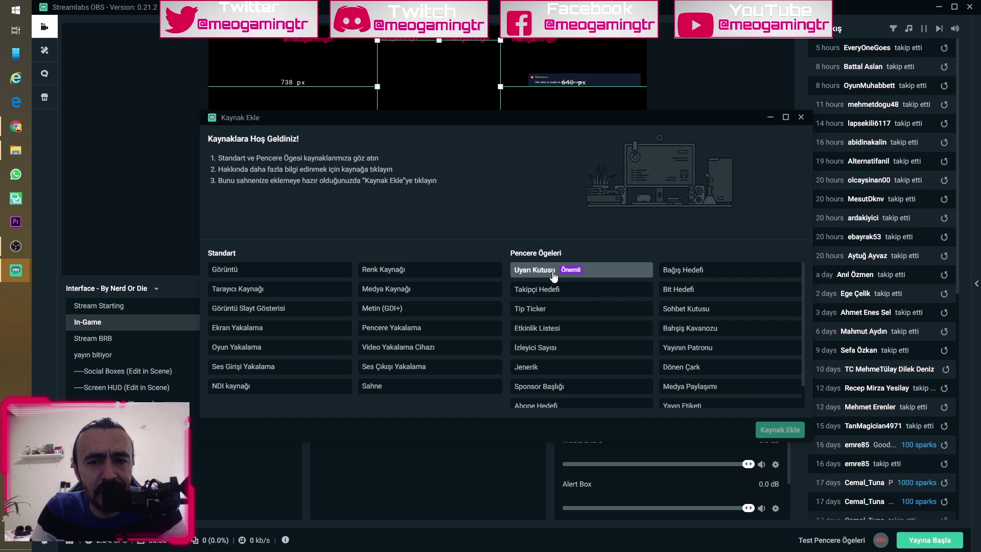
left_click(800, 118)
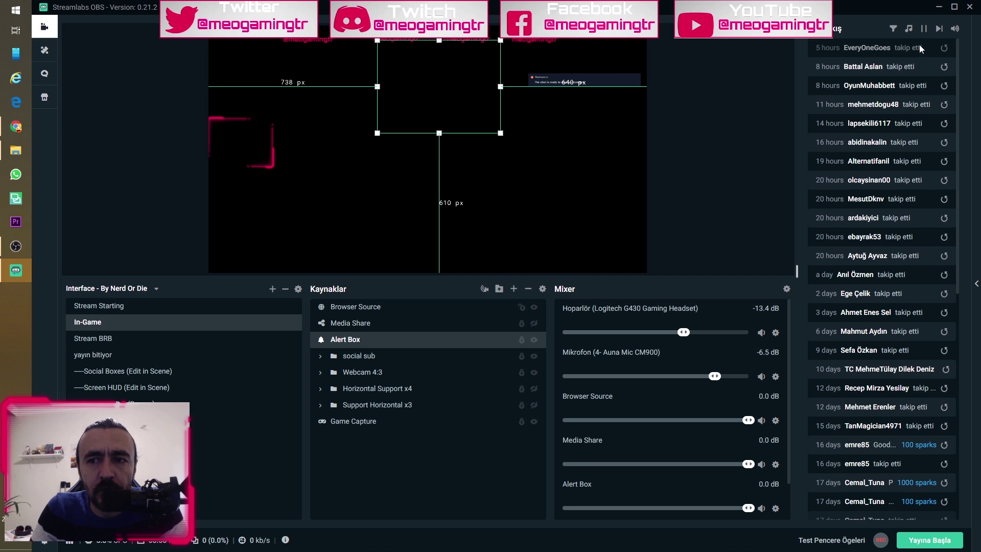
Step: Replay the most recent follow alert in the preview, view the media share controls, and close them
left_click(944, 49)
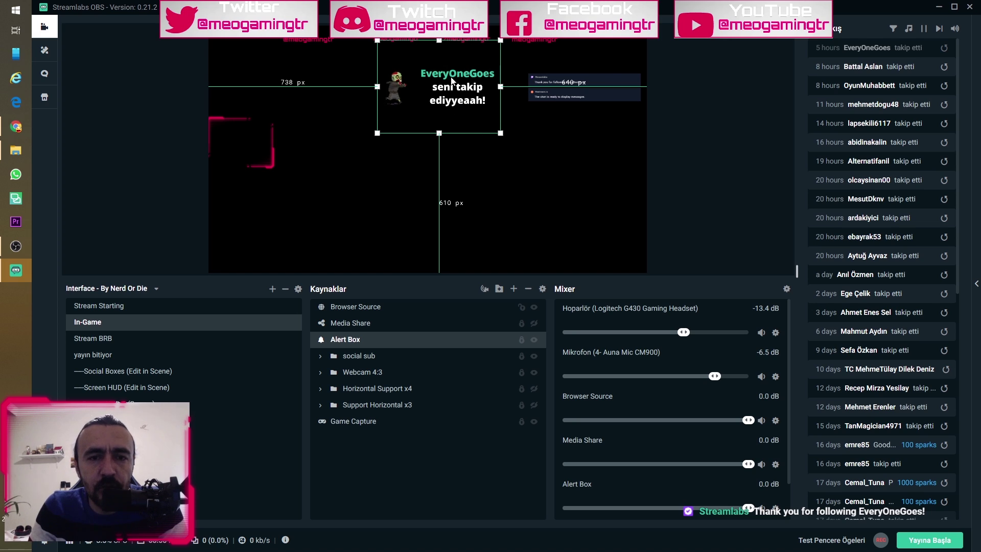
left_click(510, 179)
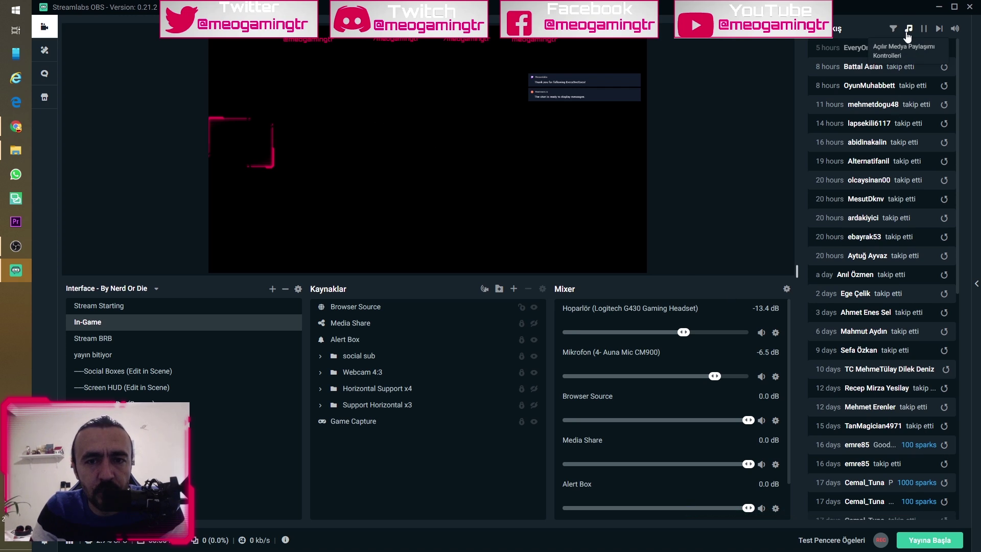
left_click(908, 31)
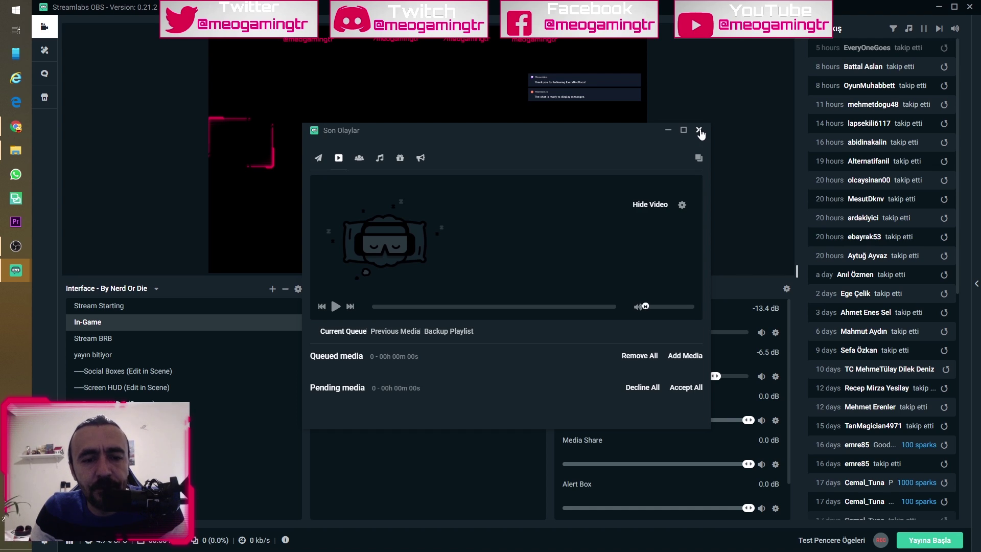
left_click(699, 131)
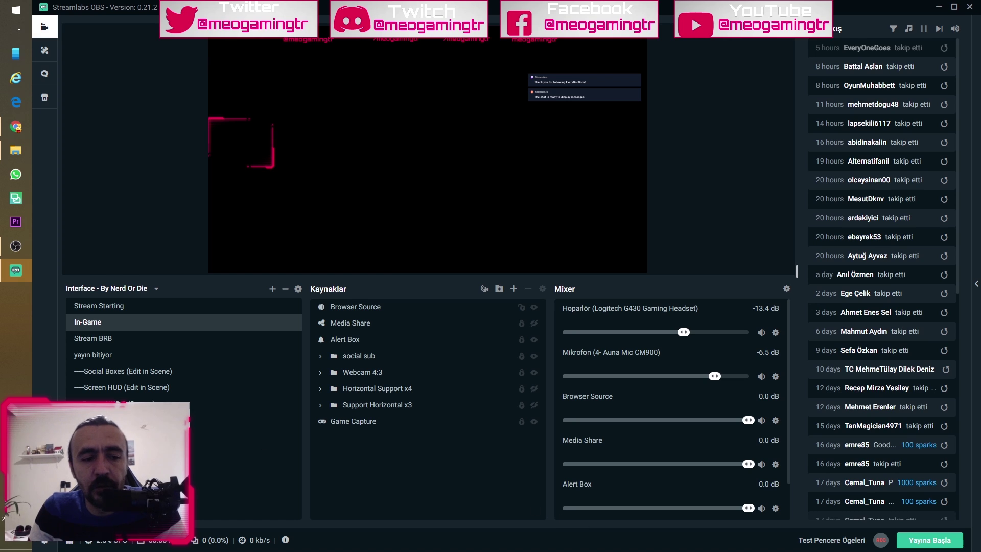
Step: Examine Streamlabs OBS's Genel, Yayın, Çıkış, Ses and Video settings without changes, and close the settings
left_click(44, 545)
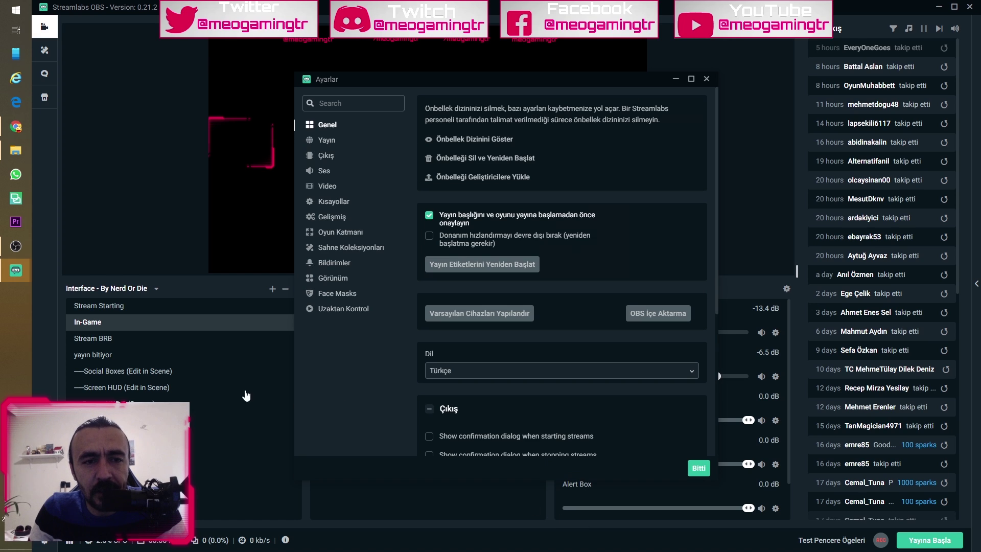
left_click(315, 143)
left_click(324, 156)
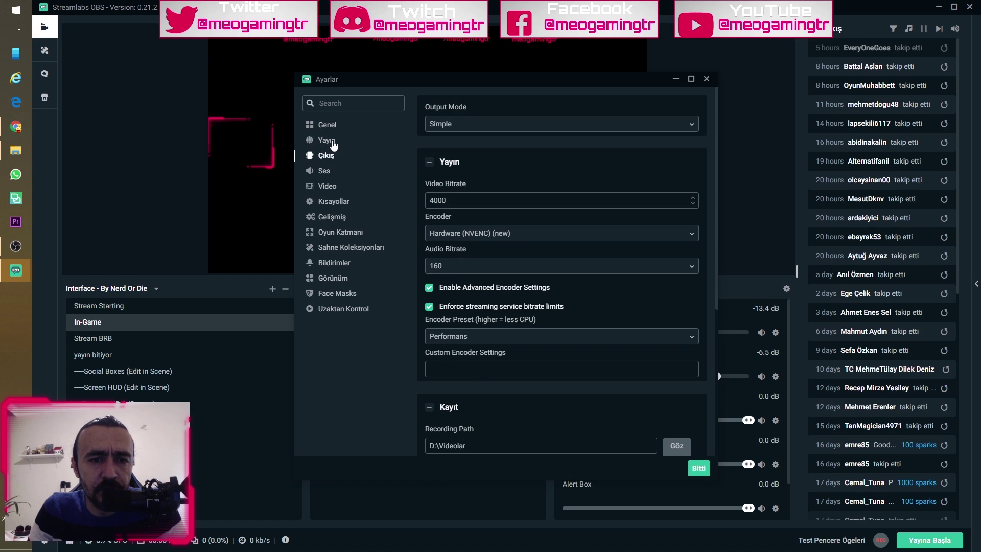
left_click(330, 141)
left_click(332, 129)
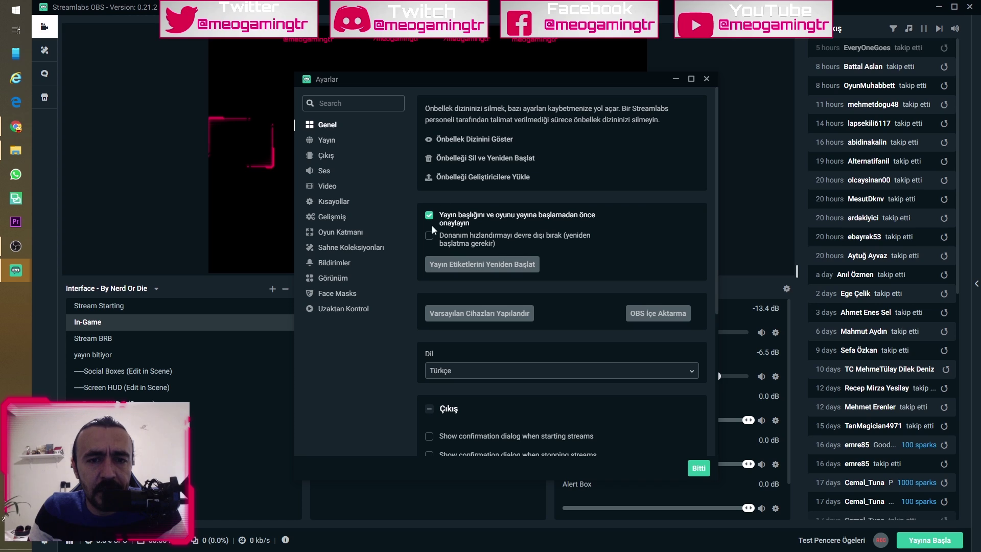
left_click(326, 159)
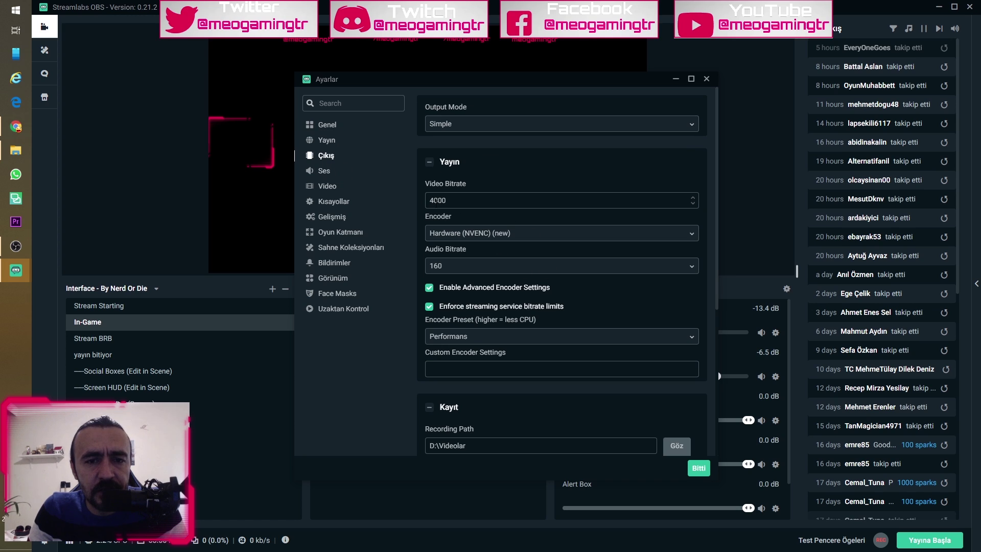
left_click(329, 175)
left_click(327, 186)
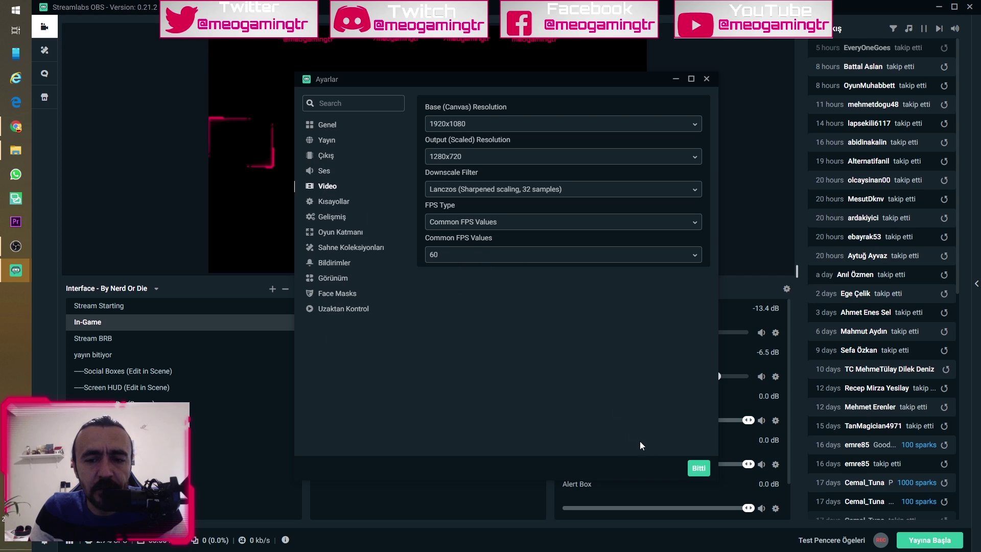
left_click(698, 468)
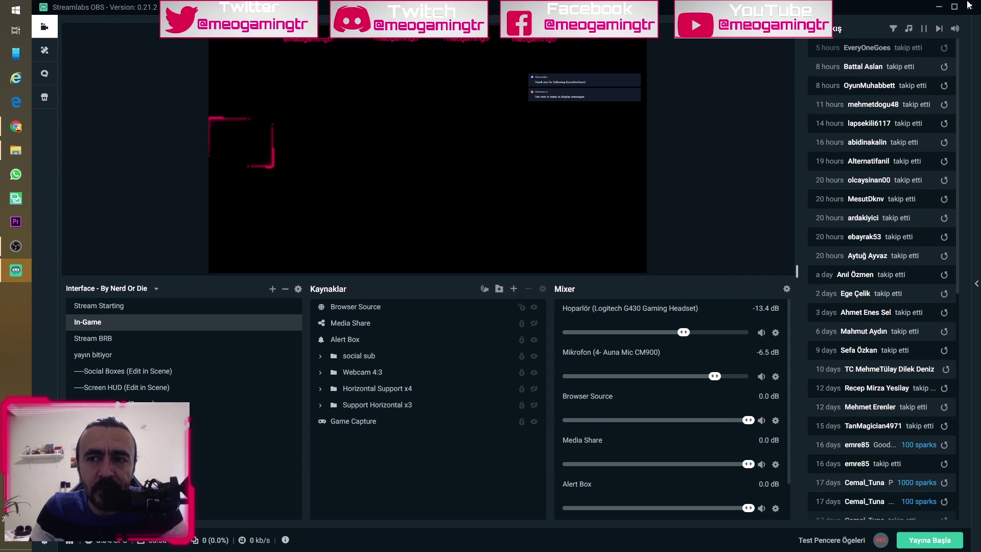
Step: Close Streamlabs OBS and minimize OBS Studio to show the desktop
left_click(973, 8)
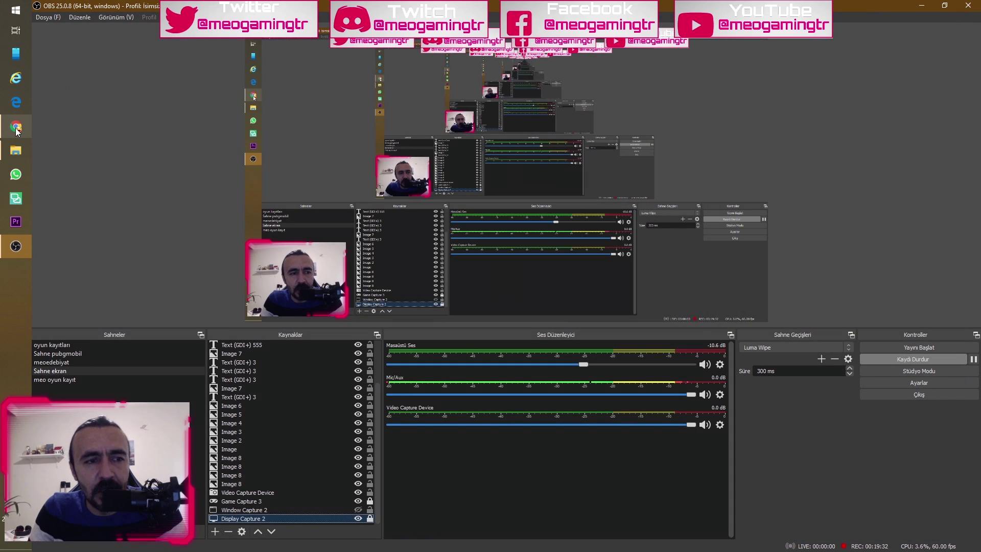
mouse_move(17, 130)
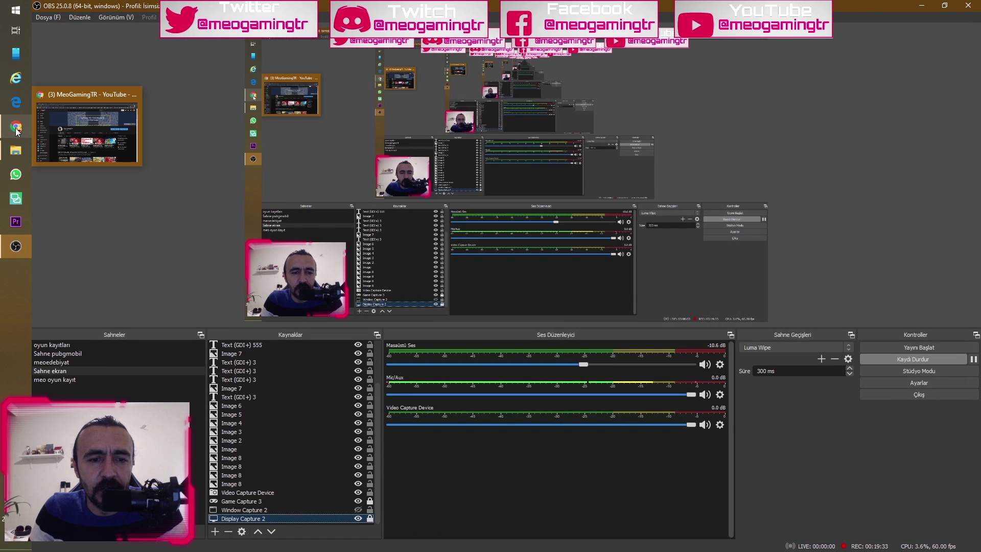
left_click(921, 5)
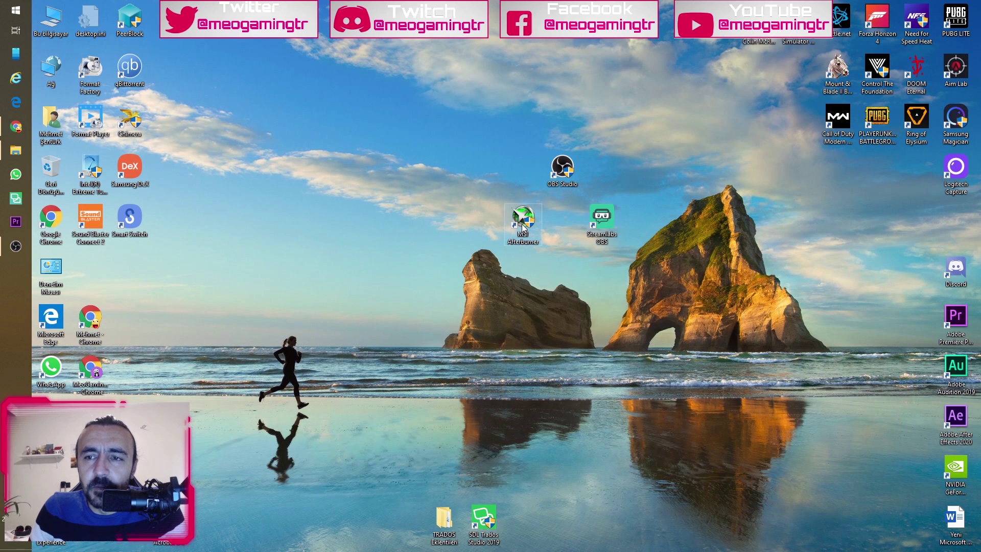
Step: Group the MSI Afterburner, OBS Studio and Streamlabs OBS desktop shortcuts closer together, viewing and closing the NVIDIA overlay in between
left_click_drag(522, 226, 444, 175)
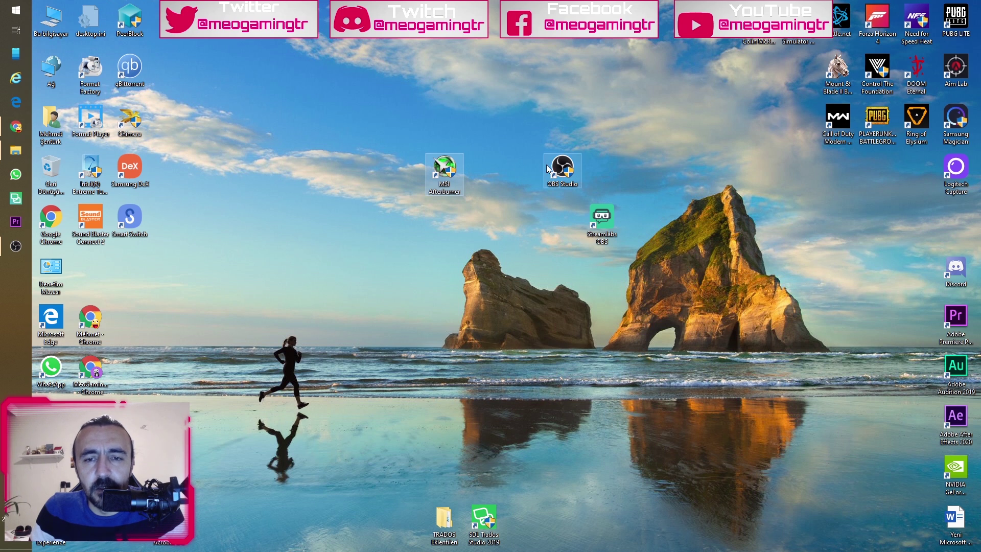
left_click_drag(555, 169, 518, 178)
key("alt+z")
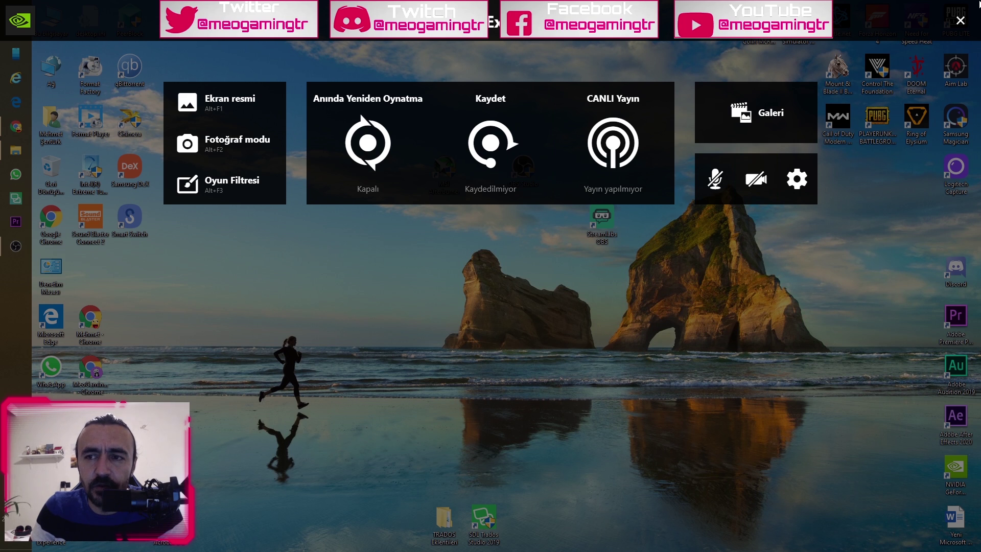
left_click(961, 20)
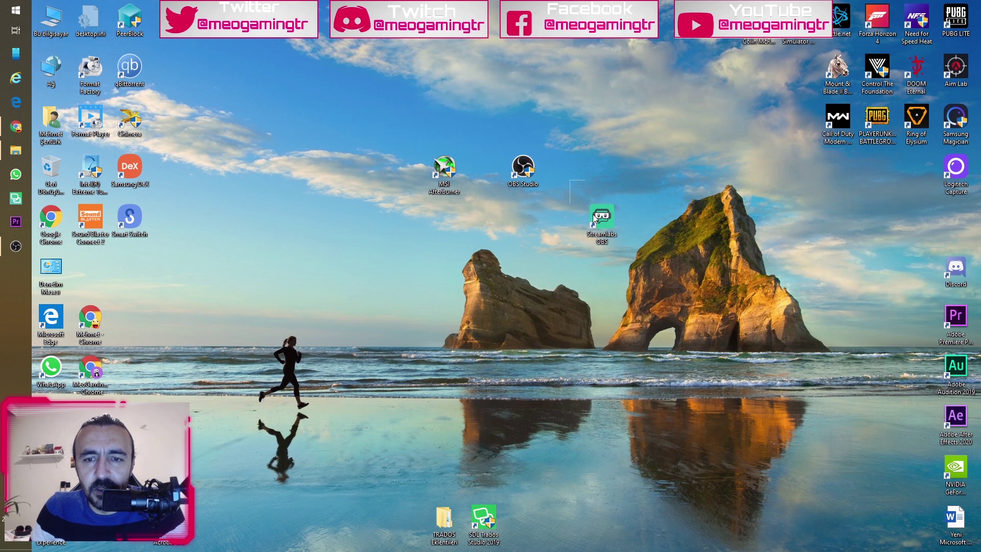
left_click_drag(594, 219, 536, 236)
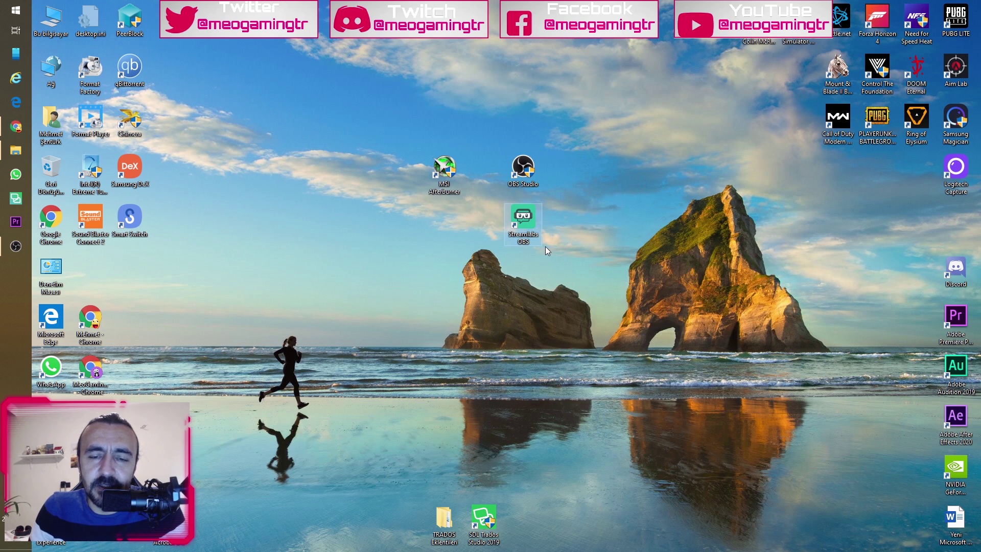
left_click_drag(582, 263, 509, 227)
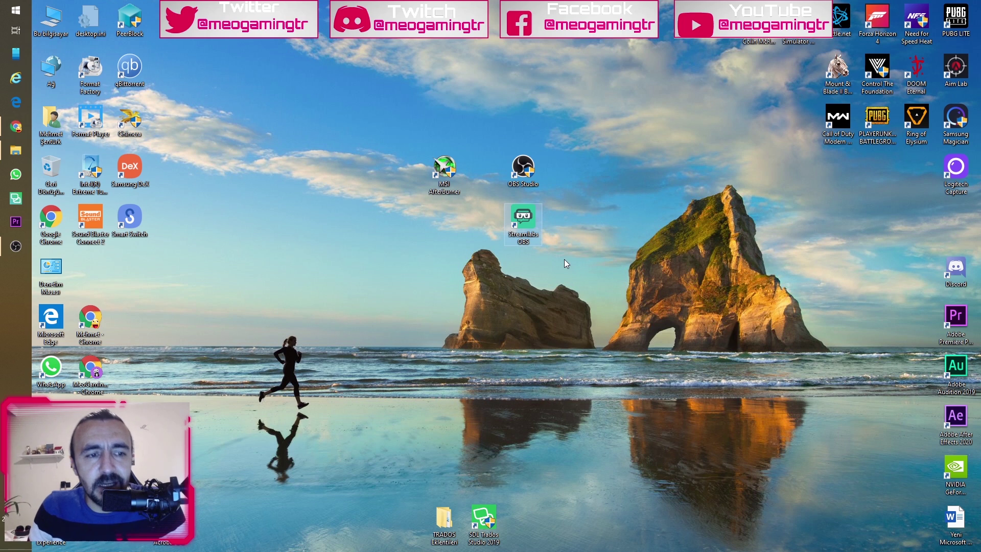